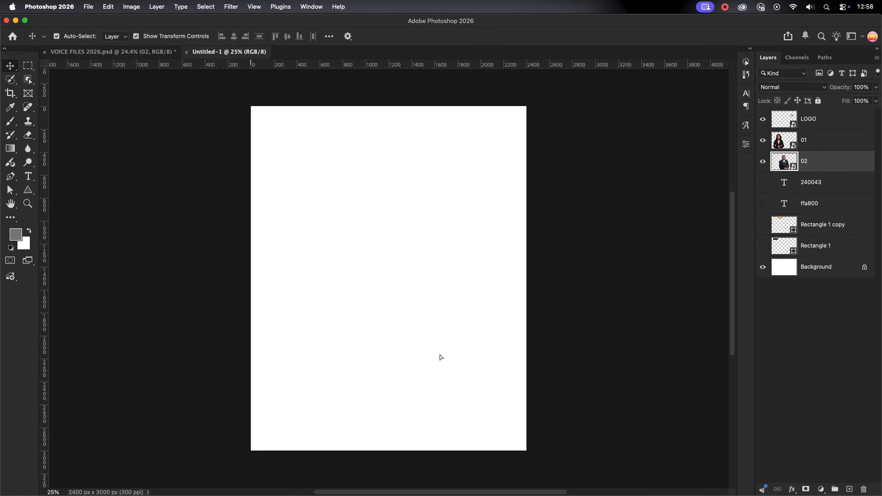
Place the suited man's photo in the lower middle of the blank poster, scaled to about 73.76%
left_click_drag(547, 353, 490, 344)
left_click_drag(437, 331, 448, 341)
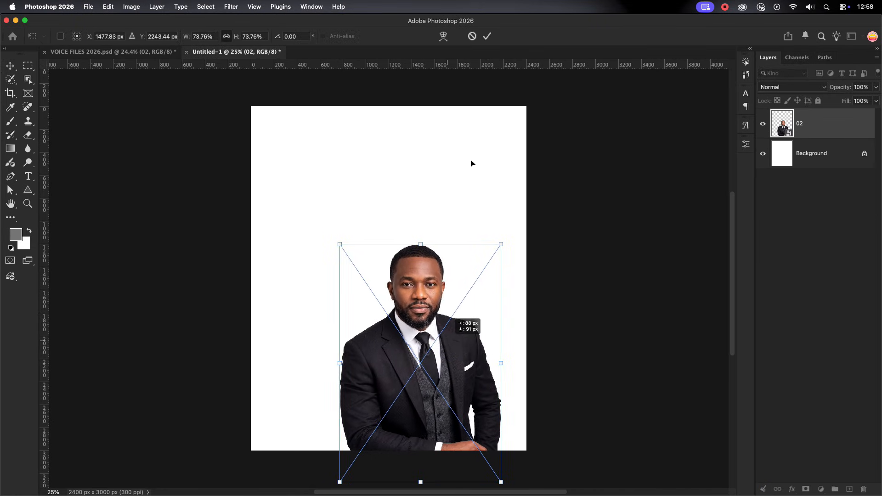
left_click(487, 36)
Bring the woman's photo from VOICE FILES 2026.psd into the poster and scale it down beside the man, matching his head height
left_click(152, 52)
left_click(262, 232)
left_click_drag(261, 232, 337, 426)
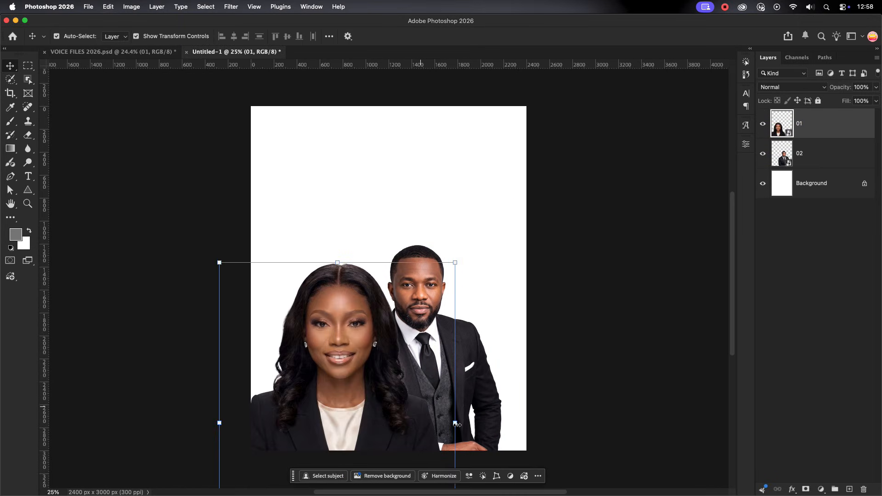
left_click_drag(455, 424, 382, 423)
left_click_drag(313, 386, 352, 318)
left_click(486, 36)
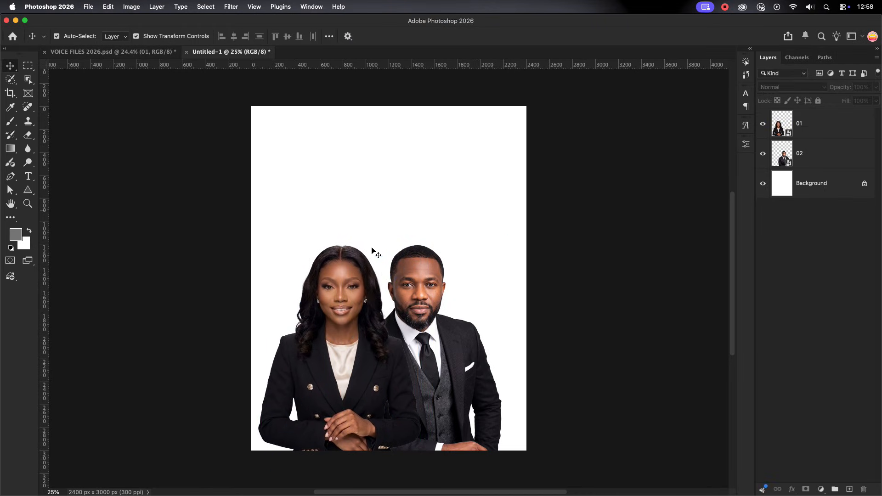
Shift both portraits together slightly up so the pair is centred horizontally on the poster
left_click_drag(312, 224, 478, 311)
left_click_drag(421, 296, 430, 291)
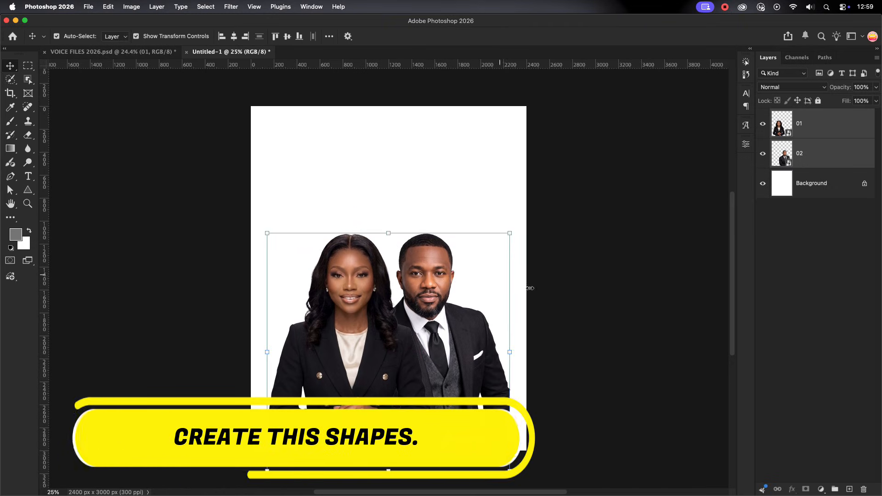
left_click(565, 303)
Draw a grey rectangle about 2647 by 341 px across the poster's lower part and place a duplicate of it beneath both portrait layers
left_click_drag(28, 190, 64, 188)
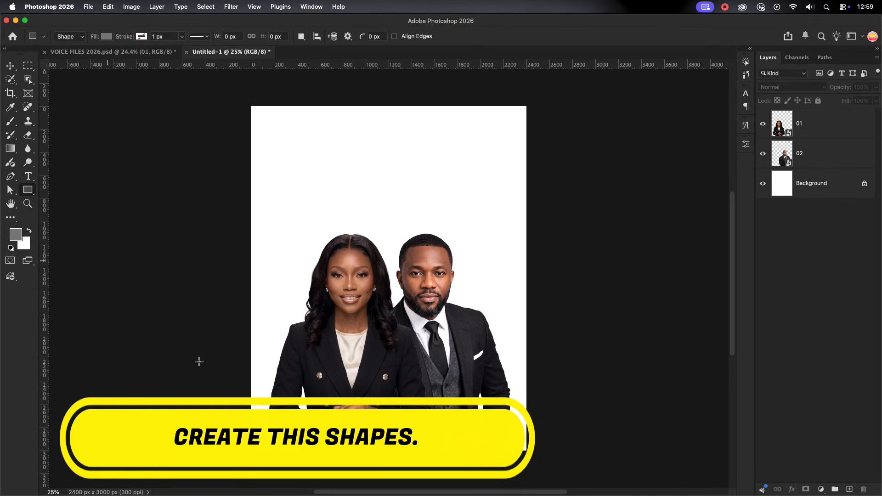
left_click_drag(510, 441, 541, 438)
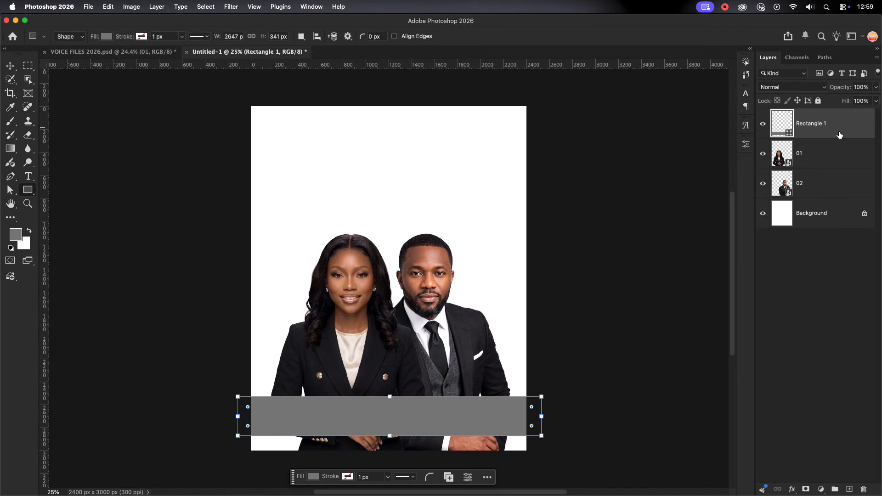
key("super+j")
left_click_drag(839, 135, 841, 223)
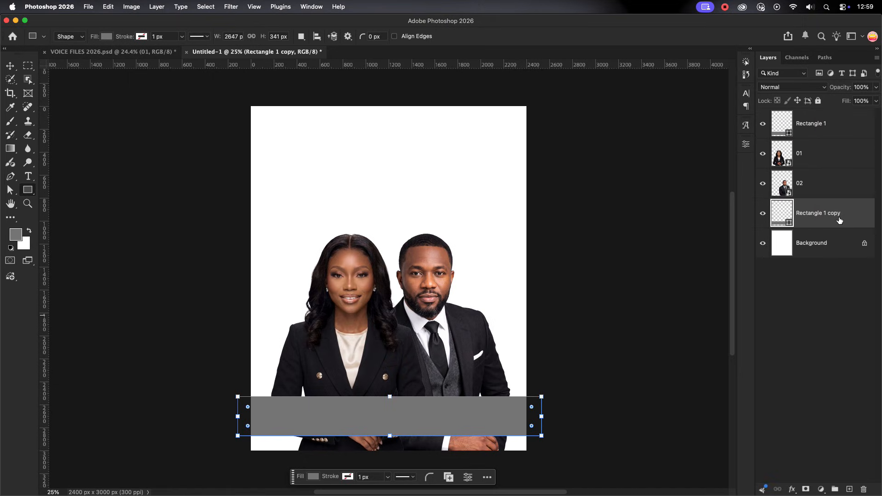
Move the rectangle copy up above the original band and enlarge it proportionally to about 3008 by 387.5 px
key("super+t")
left_click_drag(401, 416, 401, 367)
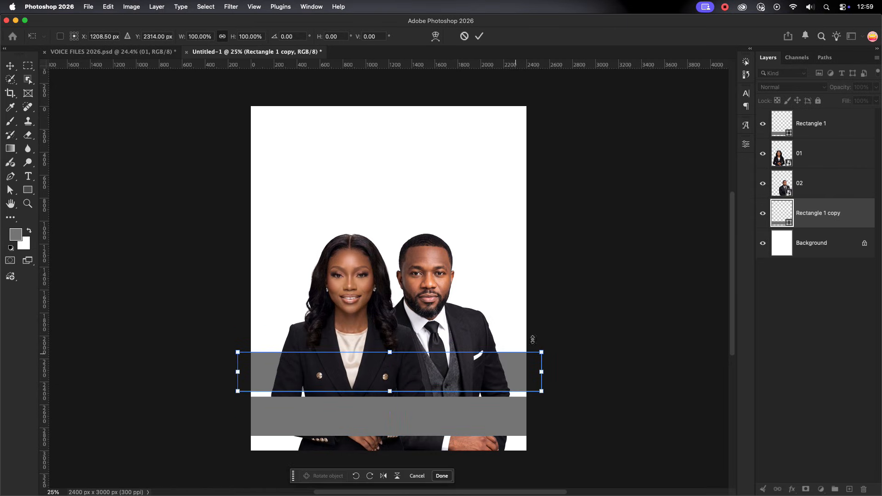
left_click(479, 35)
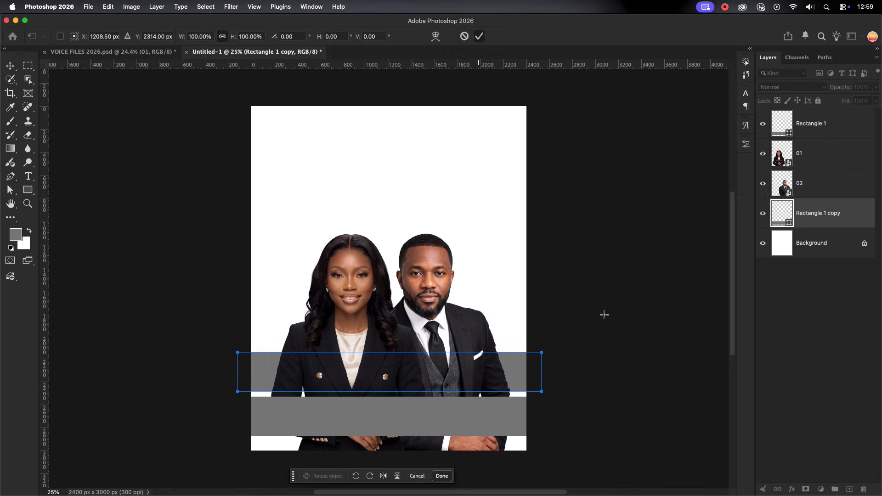
left_click(491, 362)
left_click(410, 290)
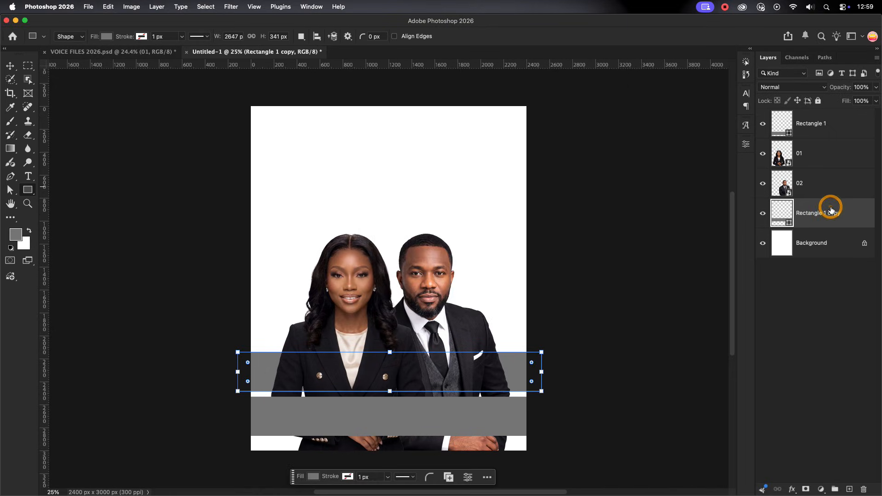
left_click(390, 392)
left_click_drag(389, 396, 390, 396)
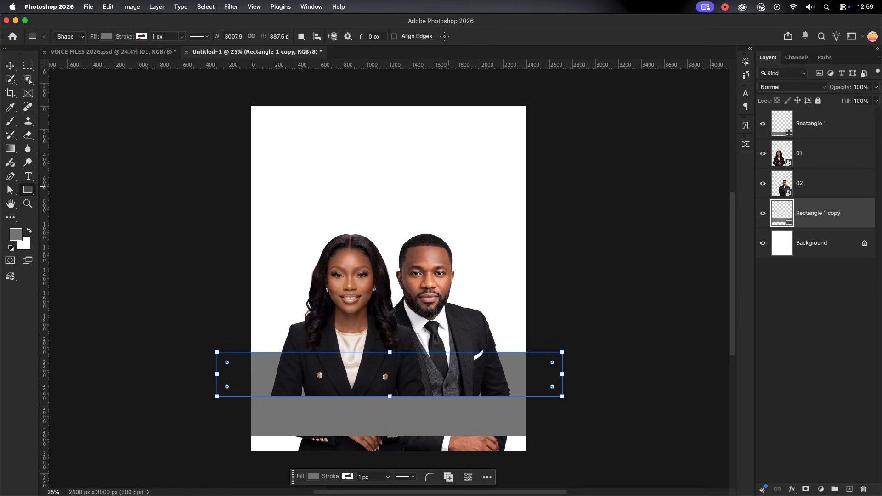
Nudge the front rectangle slightly down to leave a thin gap below the rear band
left_click(10, 66)
left_click(442, 420)
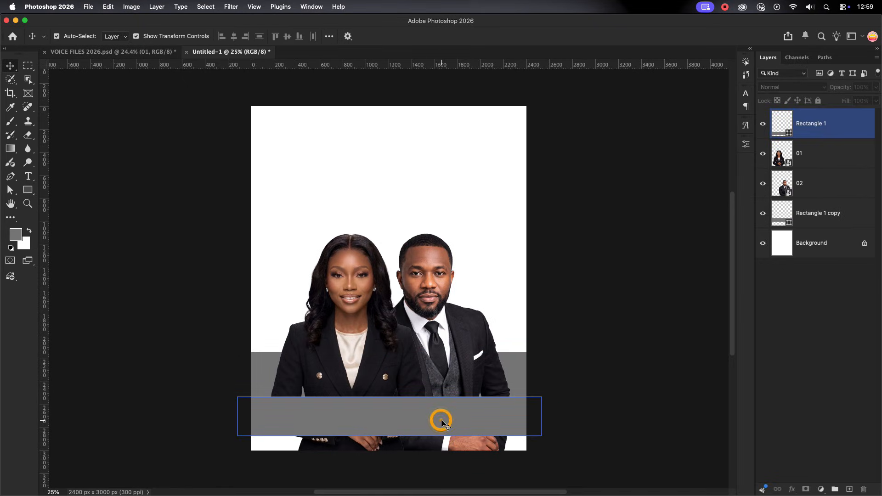
left_click(614, 331)
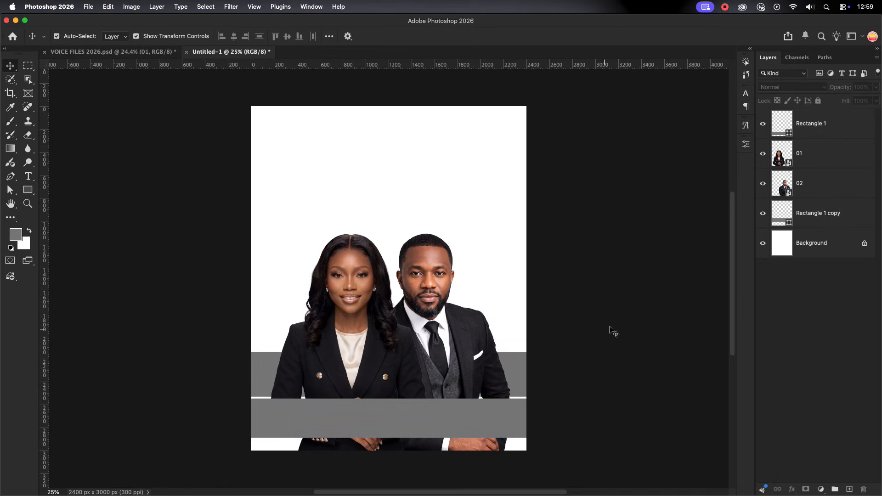
Scale both portraits together to about 90.93% and lower them, centred horizontally on the poster
left_click(365, 244)
left_click_drag(315, 225, 526, 284)
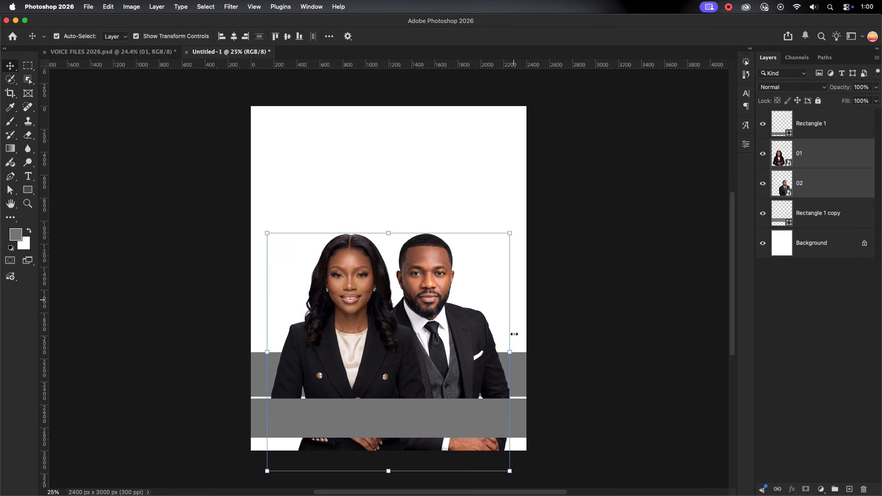
left_click_drag(510, 352, 488, 352)
left_click(401, 296)
left_click_drag(406, 299, 410, 316)
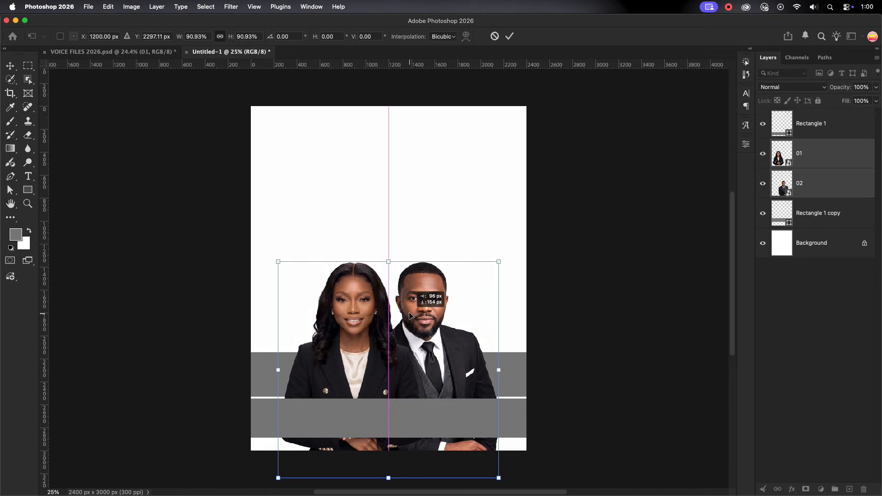
left_click_drag(410, 316, 411, 316)
left_click(510, 36)
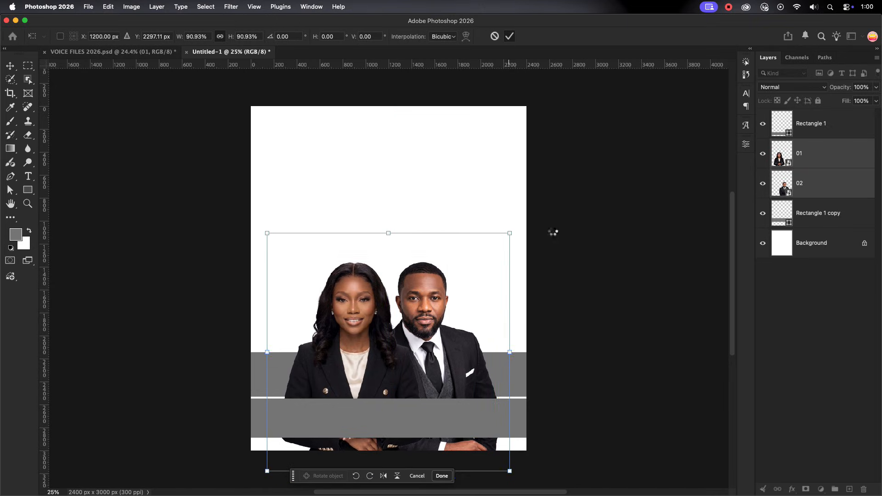
left_click(565, 253)
left_click(342, 367)
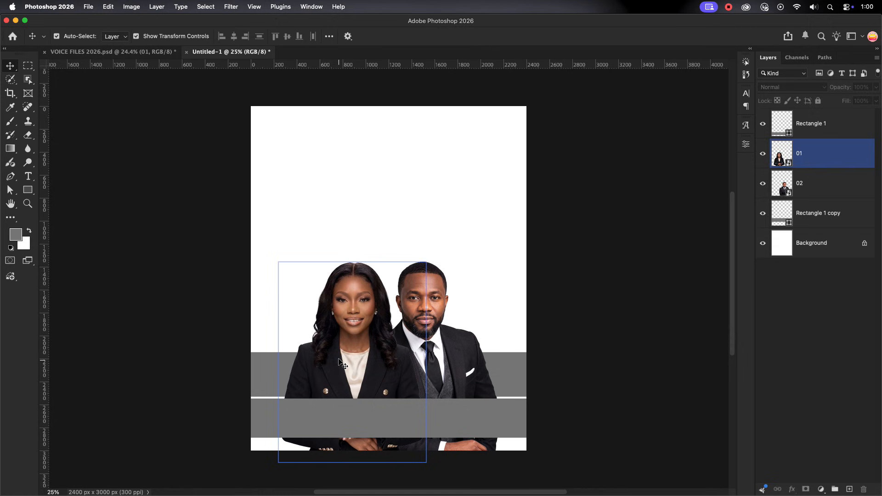
left_click(496, 240)
Add a linear Gradient Overlay to the front rectangle using the dark red to light pink preset
left_click(488, 419)
double_click(847, 123)
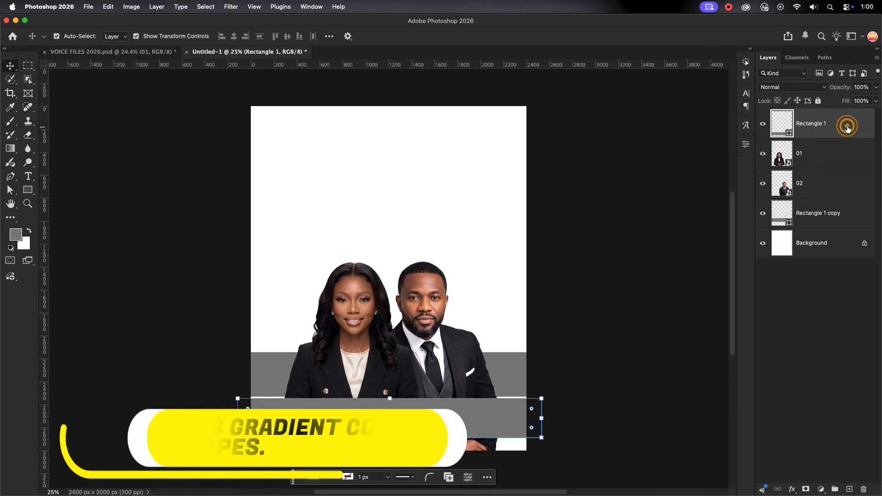
left_click(535, 283)
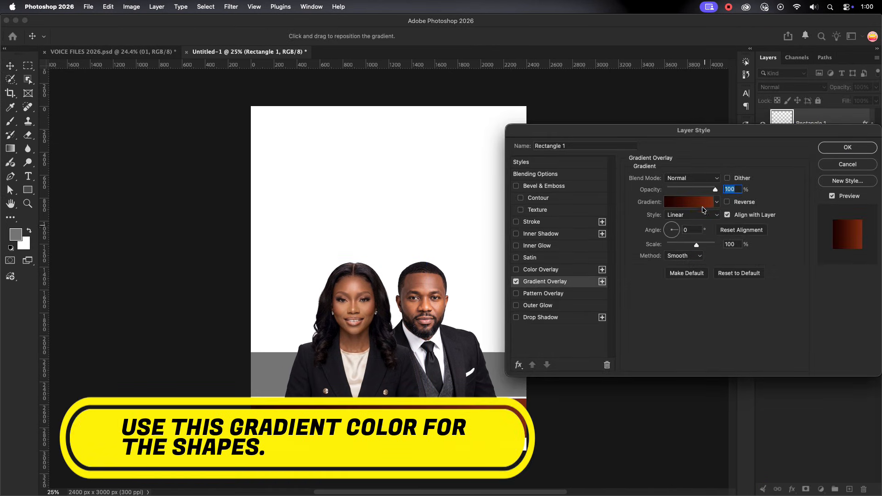
left_click(690, 202)
scroll(707, 180, "down", 5)
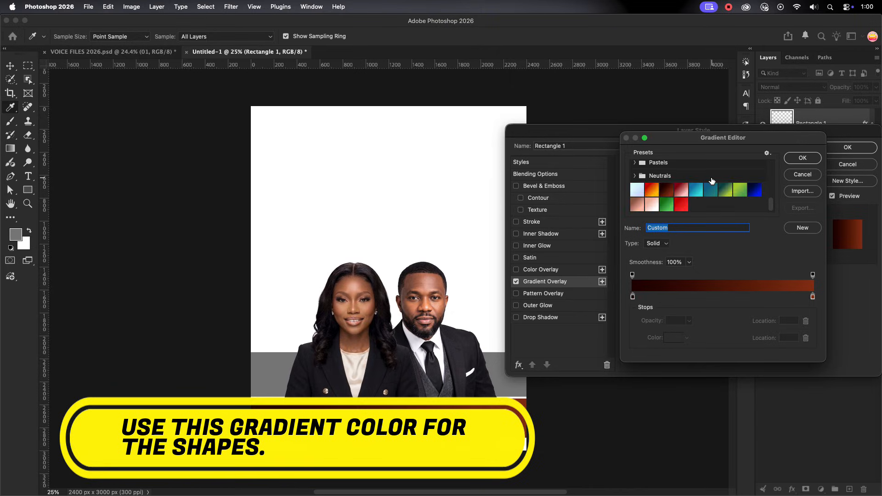
left_click(684, 195)
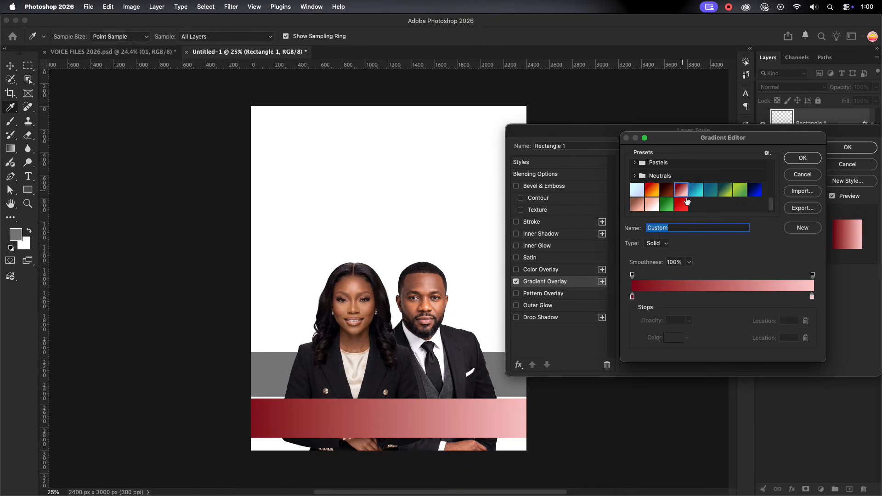
Keep 870017 as the gradient's start colour and light pink as its end colour, and apply the front rectangle's overlay
left_click(632, 297)
left_click(657, 339)
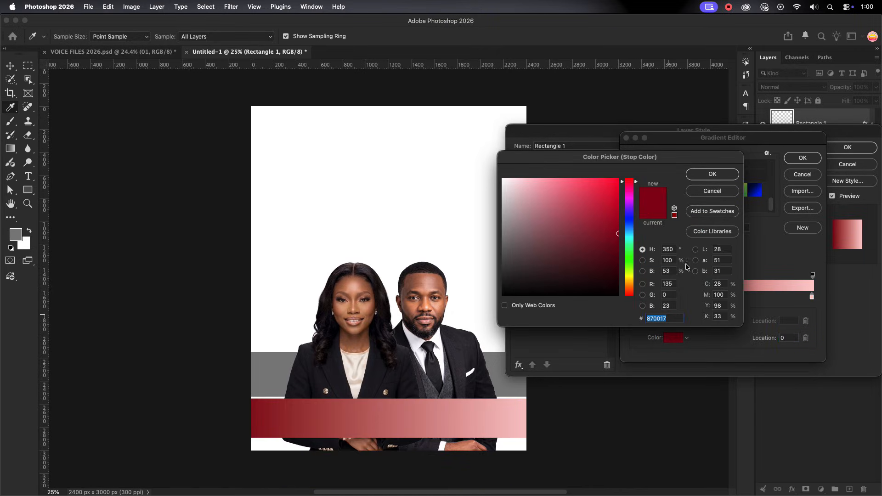
left_click(712, 174)
left_click(812, 297)
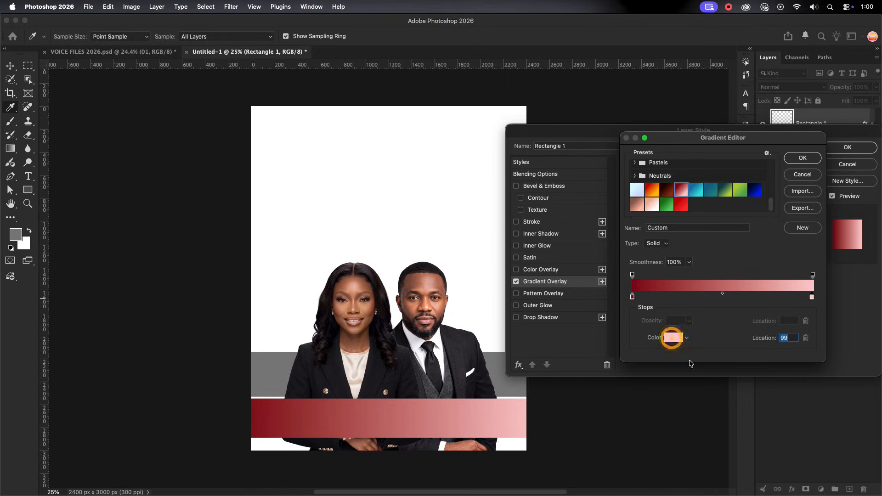
left_click(671, 338)
left_click(717, 175)
left_click(803, 158)
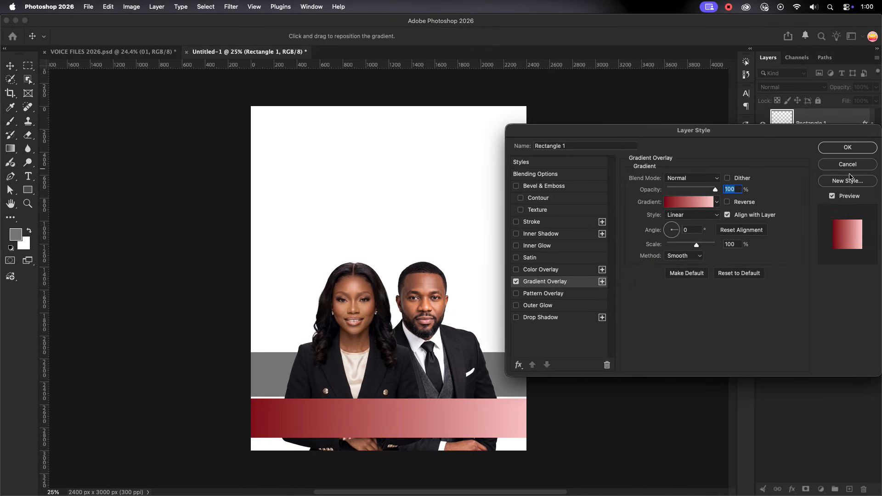
left_click(848, 147)
Add a Gradient Overlay to the rear rectangle copy using the near-black to rust-brown preset
left_click(819, 235)
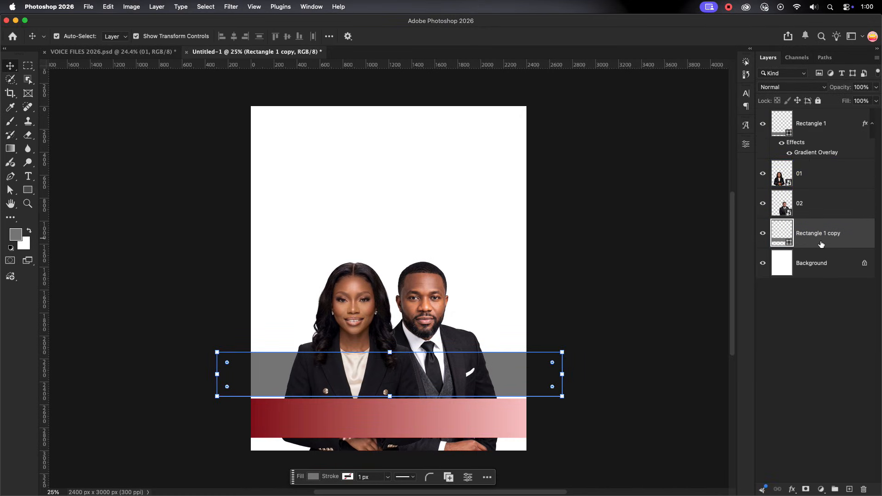
double_click(822, 244)
left_click(551, 284)
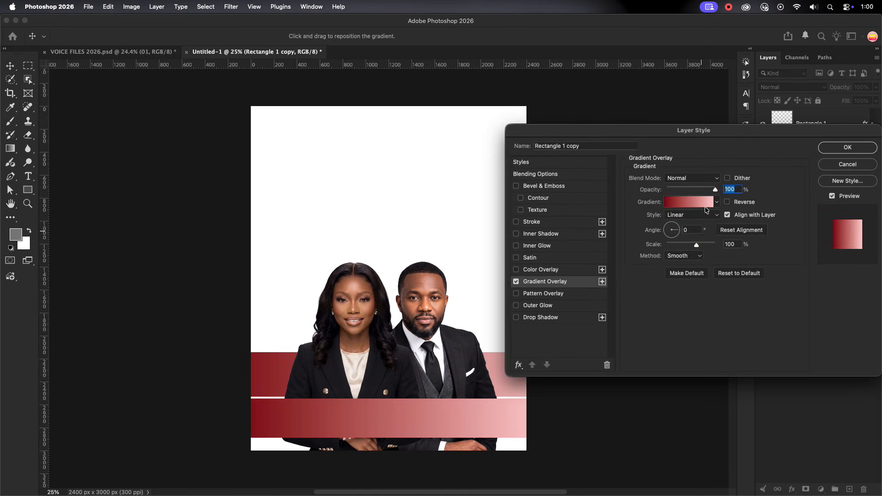
left_click(717, 202)
left_click(673, 237)
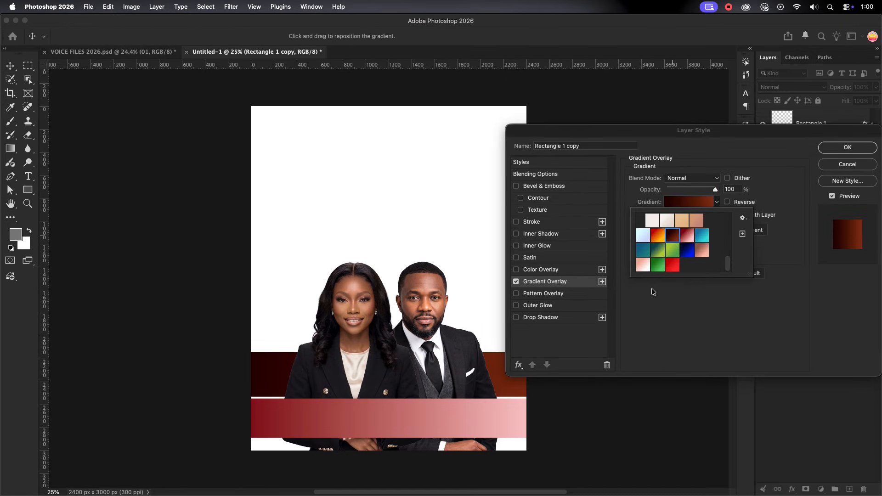
left_click(757, 156)
Keep 210000 as the rear band's gradient start and rust brown as its end, and apply the overlay
left_click(685, 202)
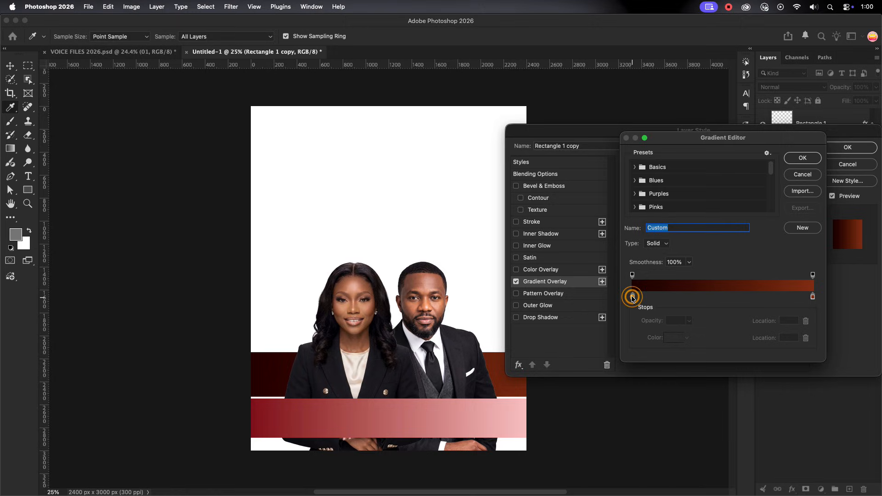
left_click(672, 340)
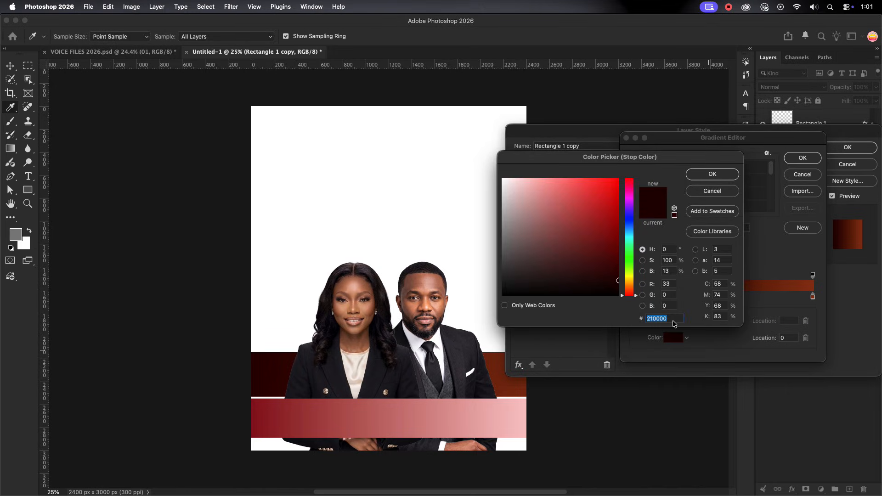
left_click(713, 175)
left_click(811, 297)
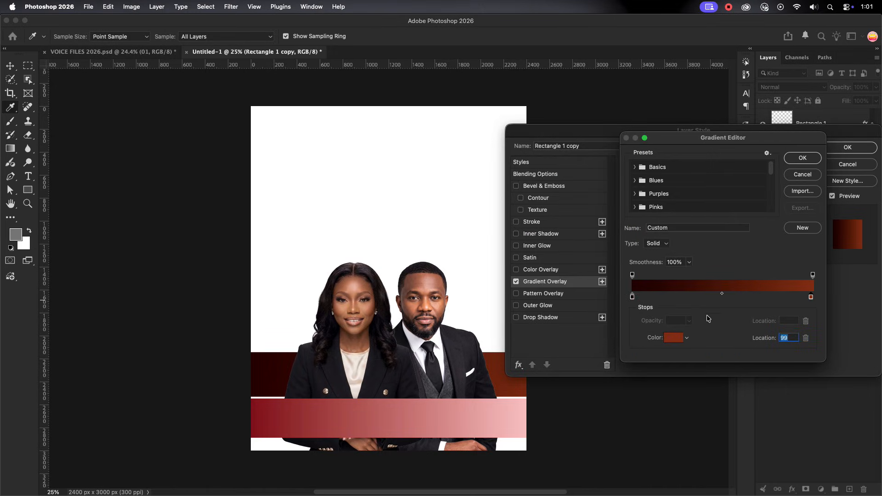
left_click(673, 339)
left_click(670, 318)
left_click(712, 174)
key("Return")
left_click(848, 148)
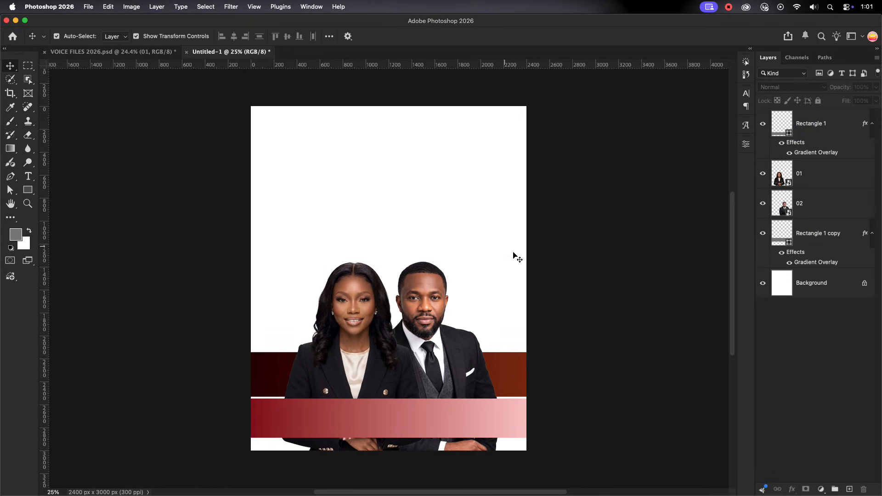
Add a solid colour fill layer above the background in pink ecb1b2, sampled from the front band's gradient
left_click(822, 283)
left_click(822, 489)
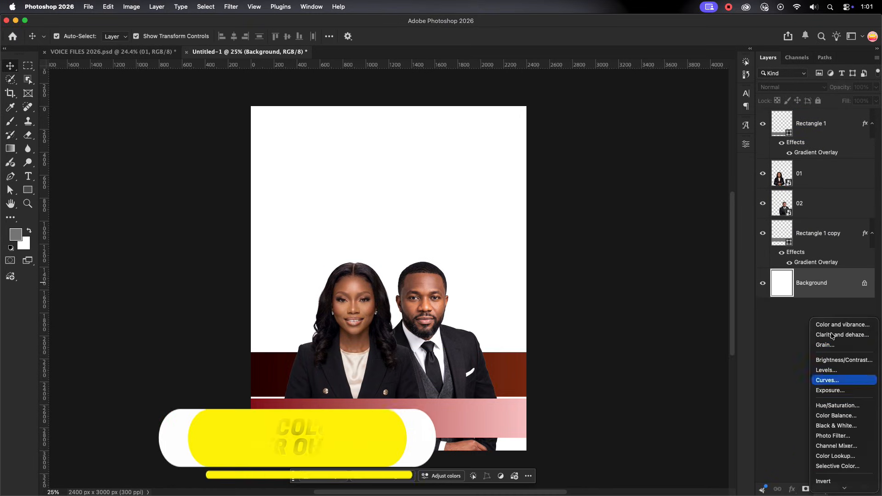
left_click(816, 274)
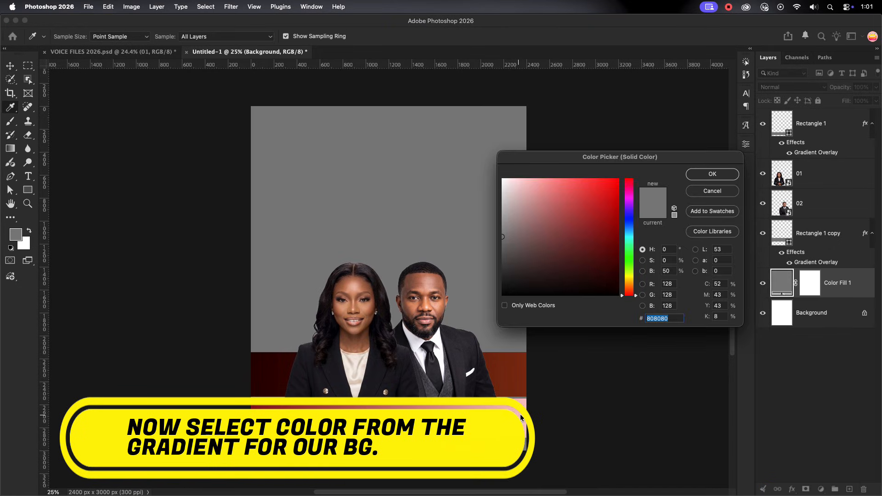
left_click(535, 407)
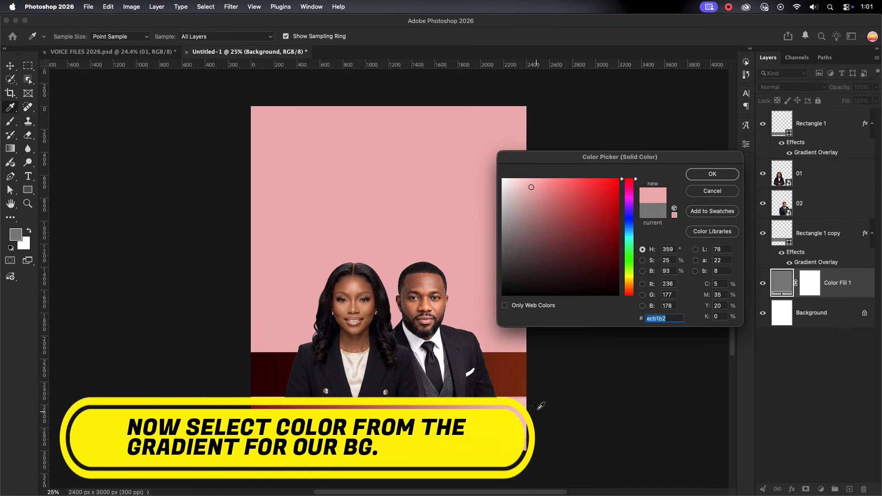
left_click(712, 174)
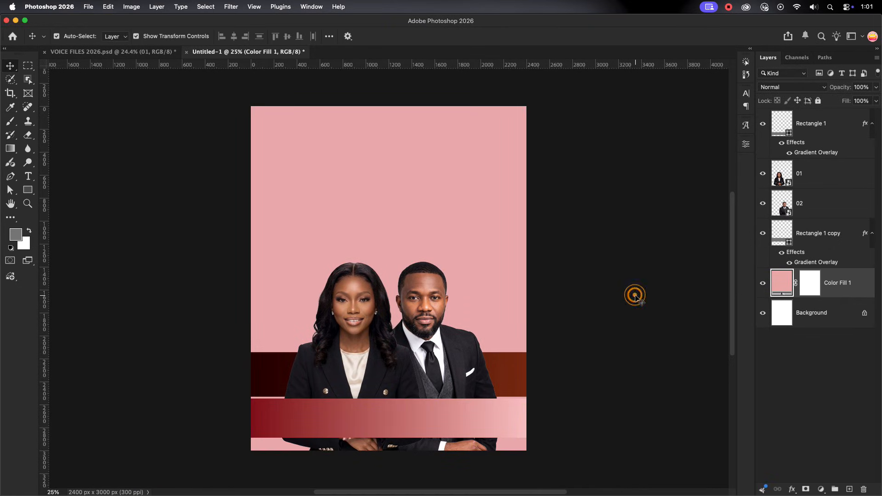
Add a new layer above the pink colour fill and fill it with grey 808080
left_click(635, 295)
left_click(851, 289)
left_click(850, 490)
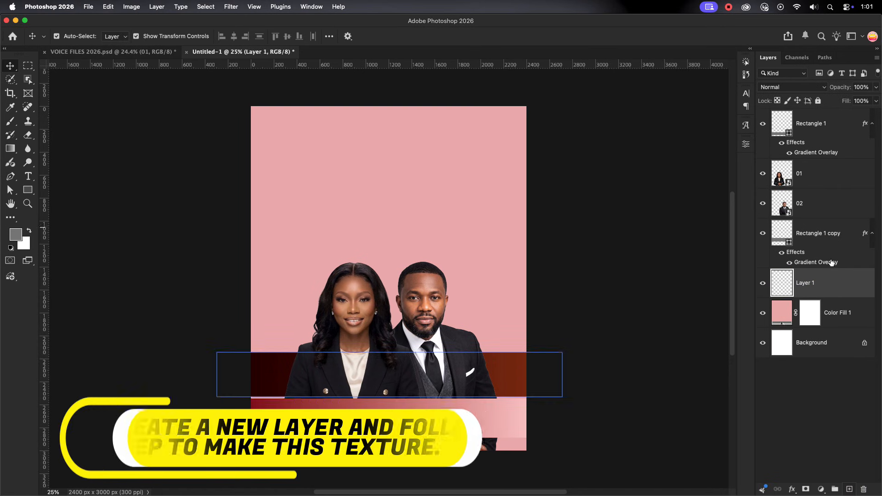
left_click(15, 235)
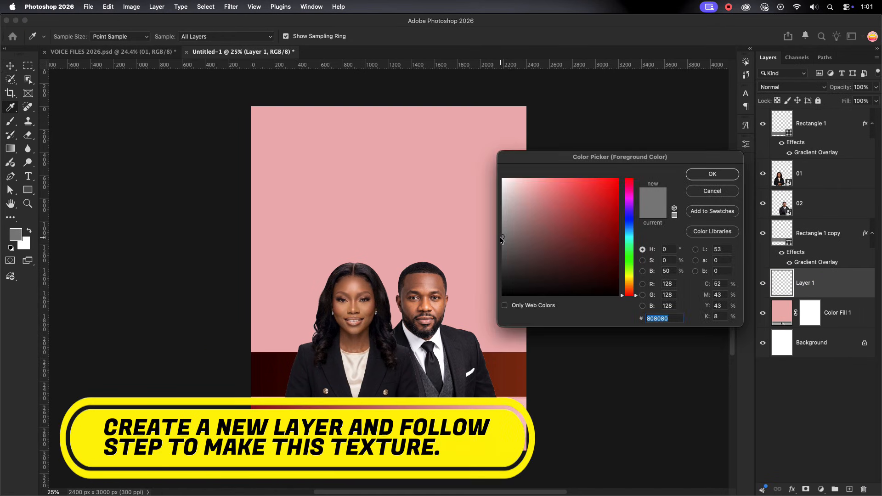
left_click(715, 174)
key("v")
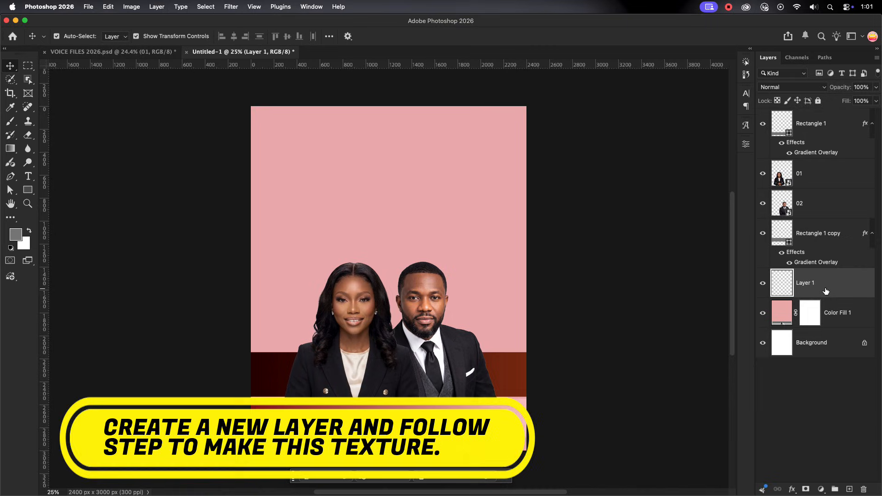
key("alt+BackSpace")
Convert the grey layer to a smart object and apply the Texturizer filter with Canvas texture, scaling 156%, relief 24 and light from Top
right_click(821, 282)
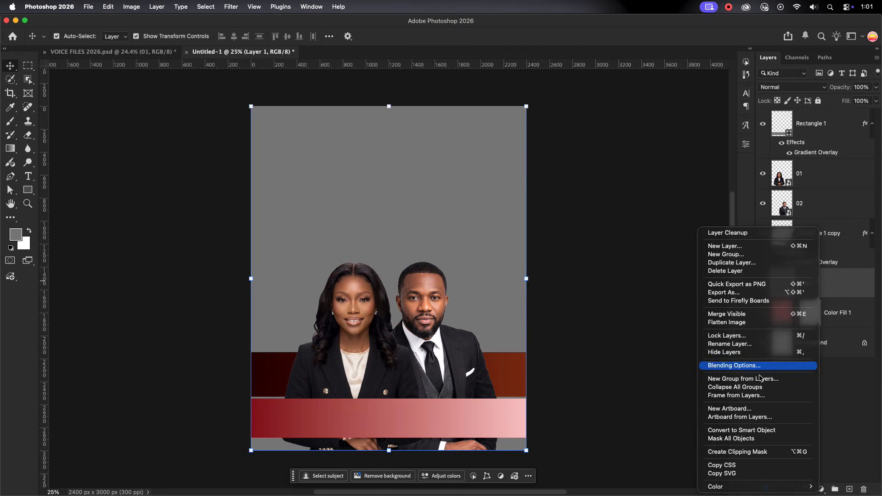
left_click(758, 431)
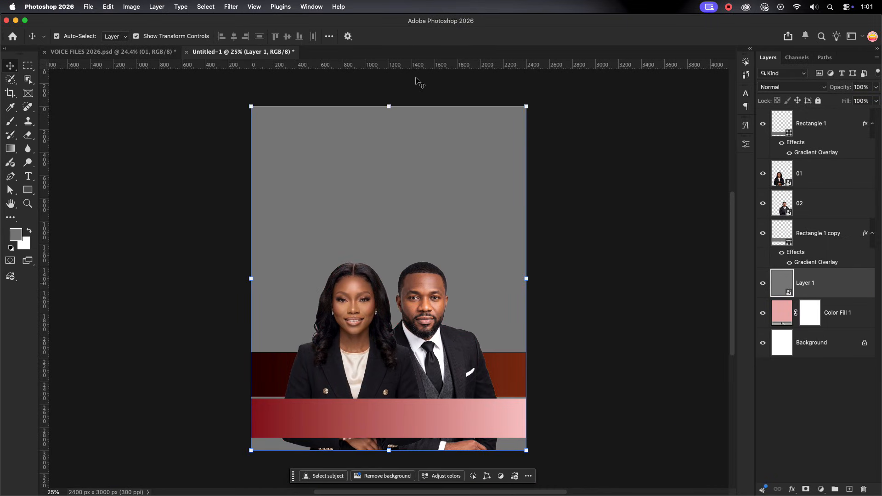
left_click(231, 7)
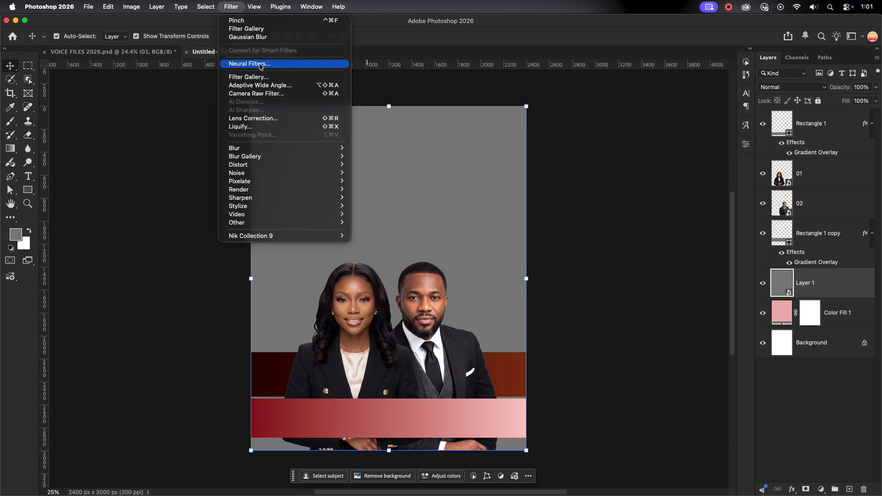
left_click(261, 78)
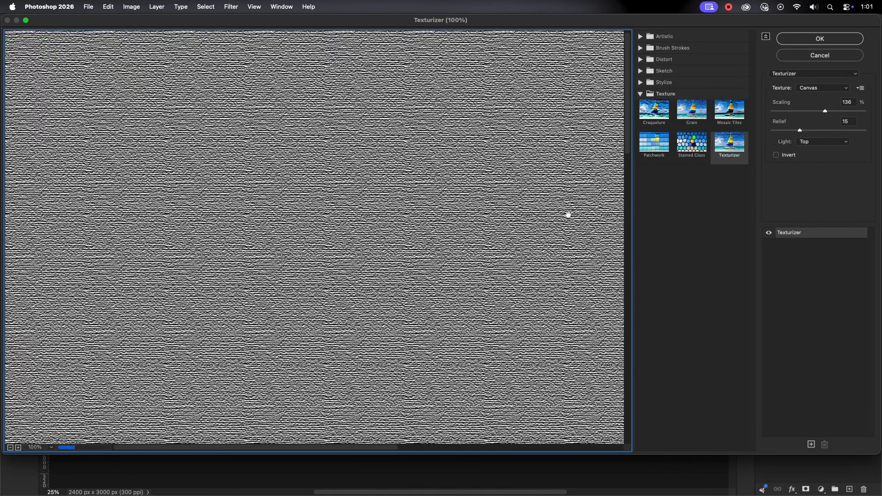
left_click_drag(825, 114, 816, 133)
left_click(804, 131)
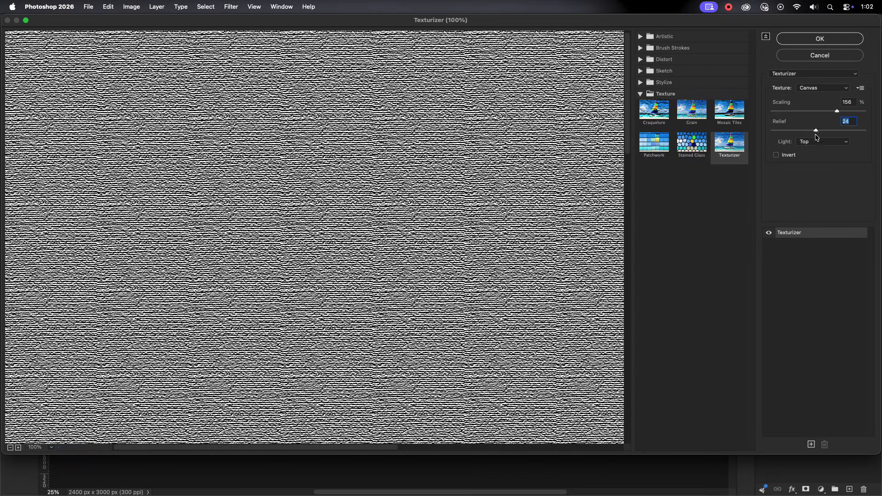
left_click(831, 43)
Convert the textured layer to a smart object again and apply the Pinch distortion at 100%
right_click(846, 292)
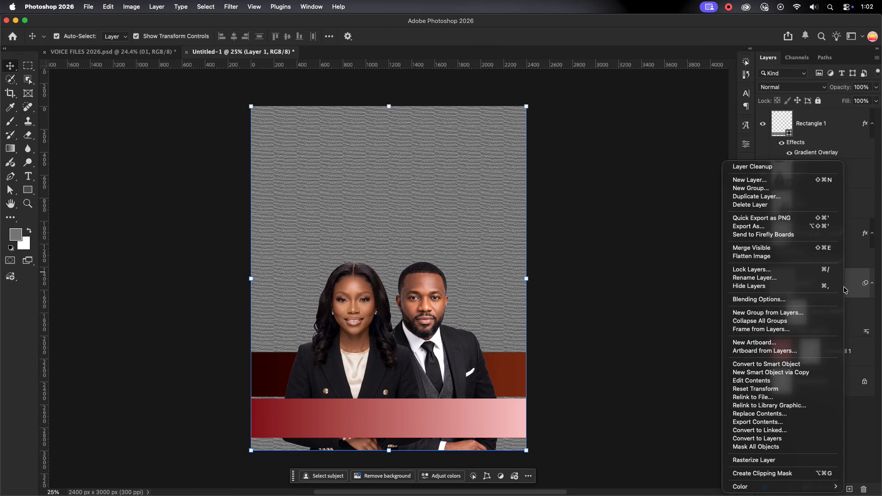
left_click(791, 365)
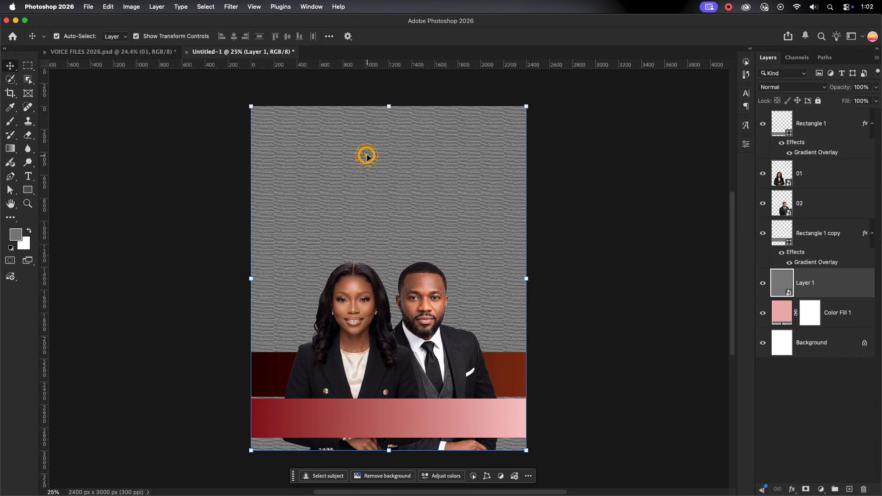
left_click(231, 7)
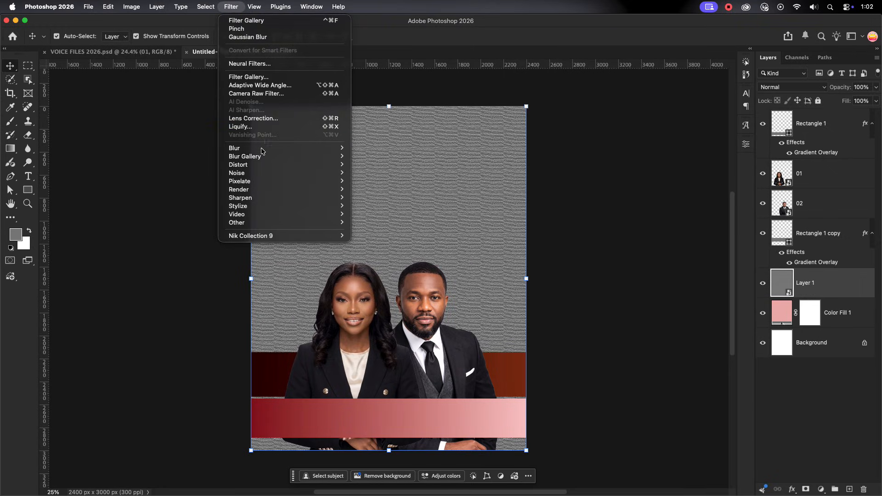
mouse_move(262, 165)
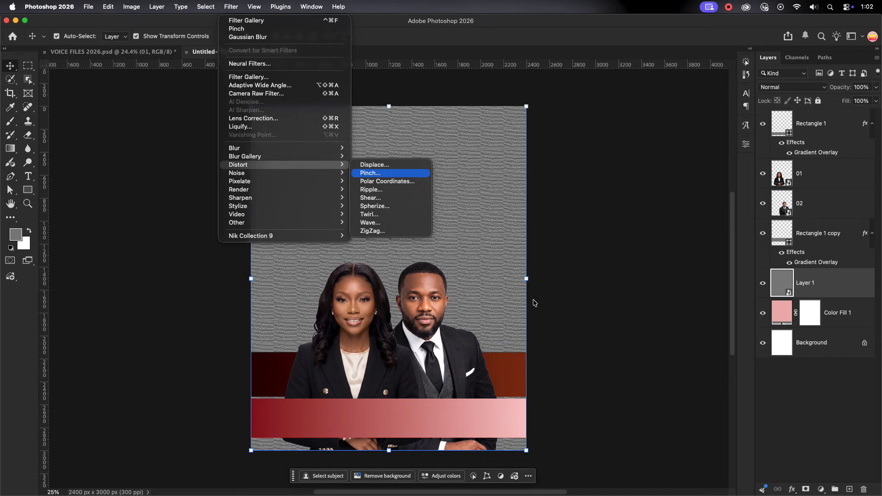
key("Return")
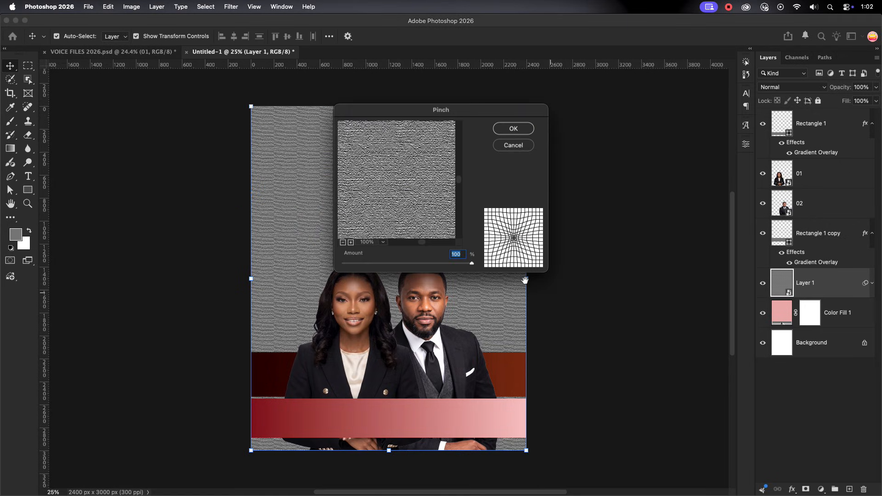
left_click(521, 126)
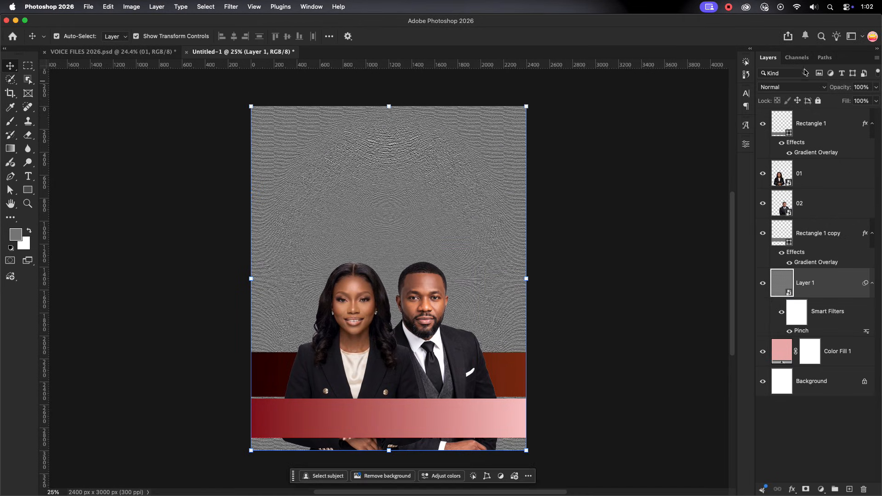
Blend the texture layer into the pink background with Overlay mode at 60% opacity
left_click(801, 88)
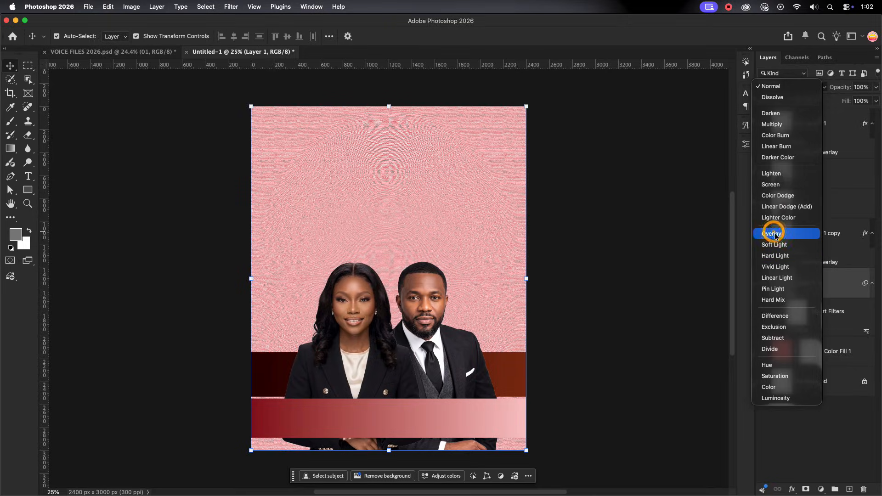
left_click(776, 235)
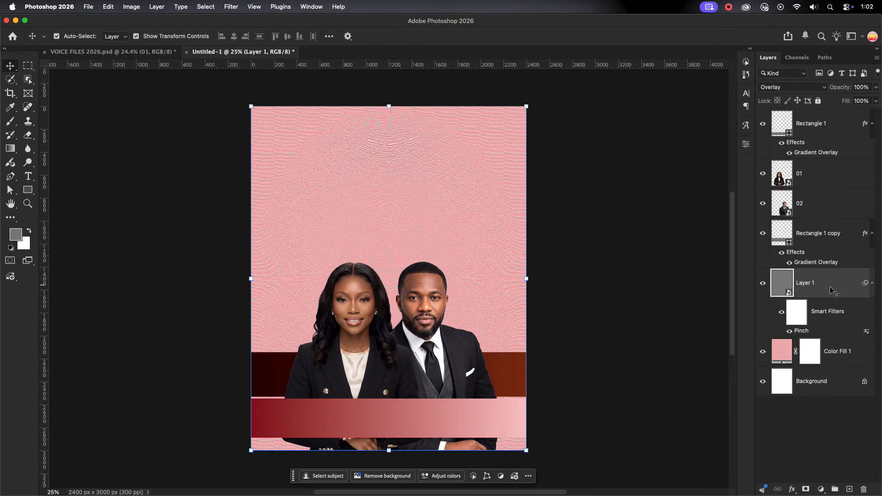
left_click(876, 101)
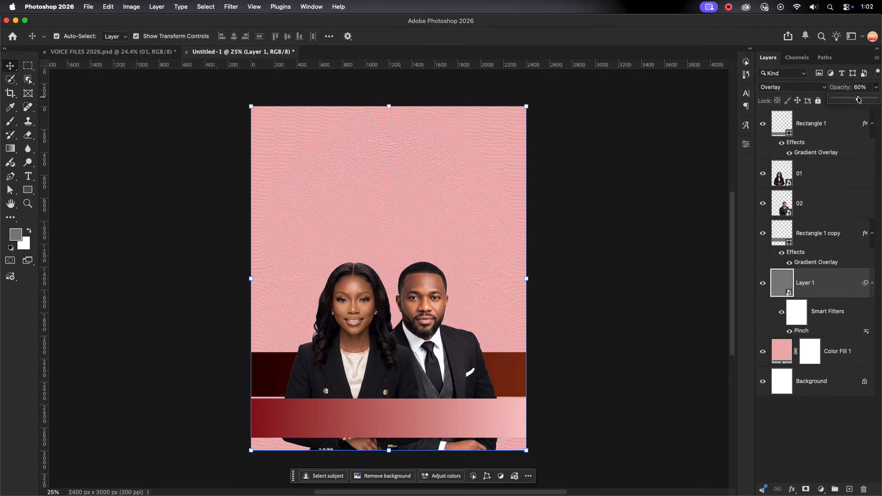
left_click(625, 188)
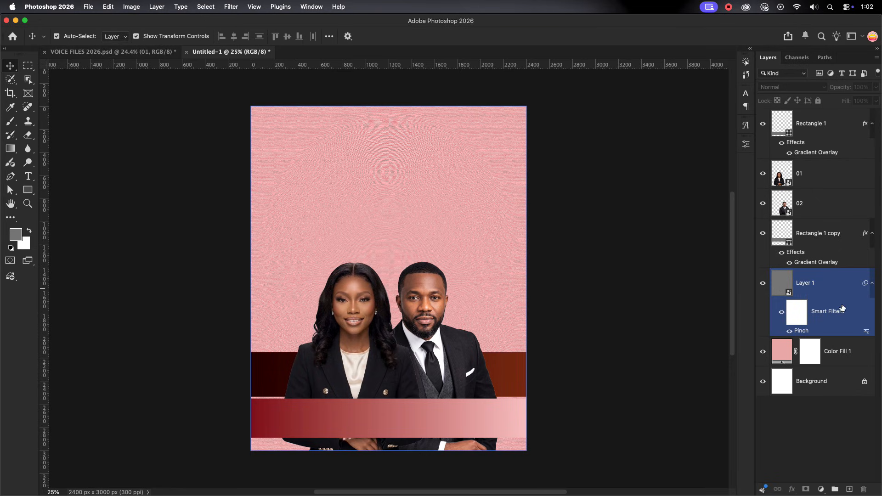
Add a Grain adjustment layer above the texture layer with a low grain amount
left_click(834, 274)
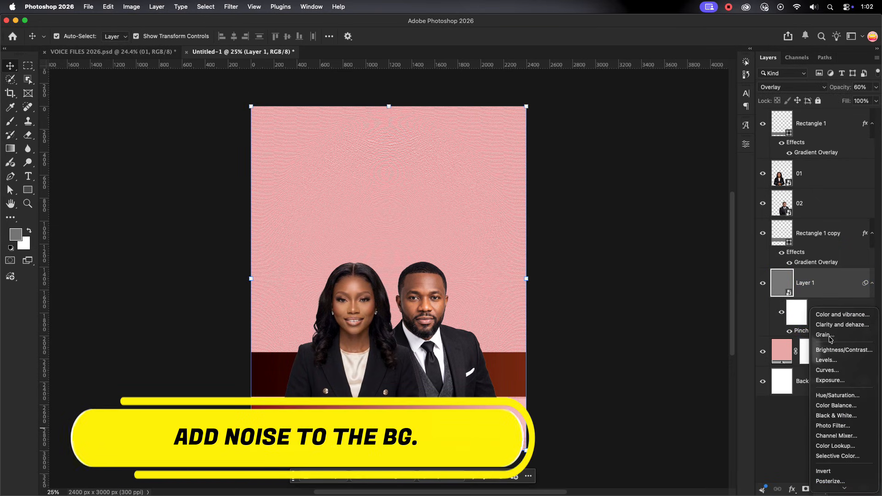
left_click_drag(585, 181, 605, 182)
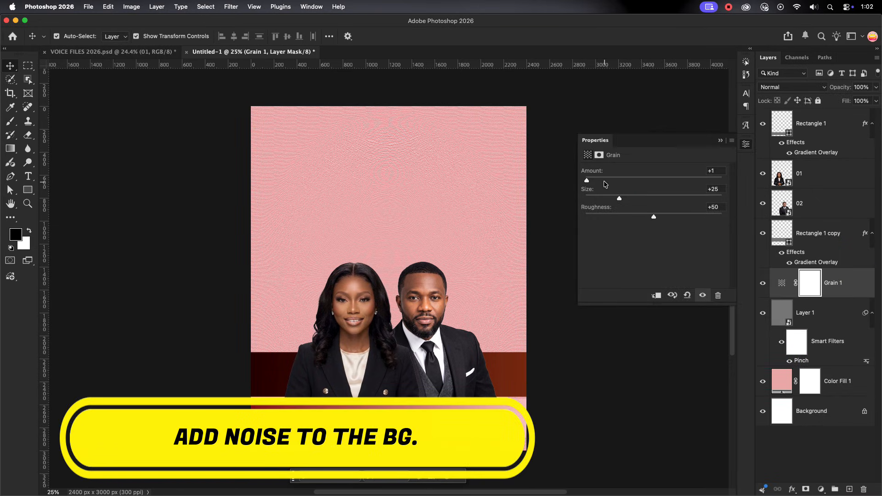
left_click(721, 140)
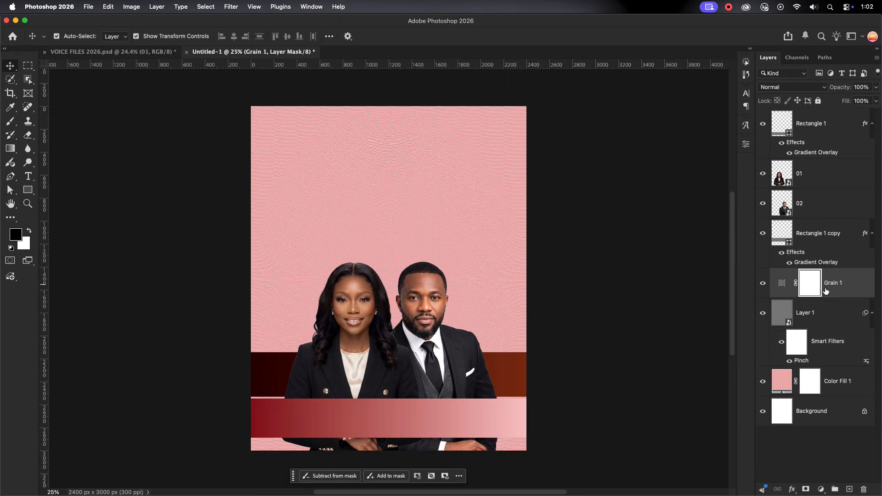
Group the grain, texture and pink colour fill layers as BG and lock the group
left_click(841, 288)
left_click(855, 390)
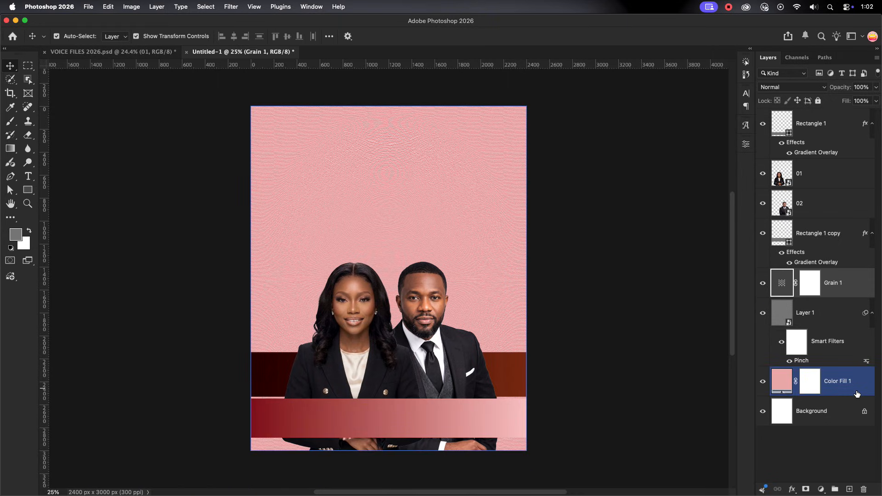
left_click(841, 262)
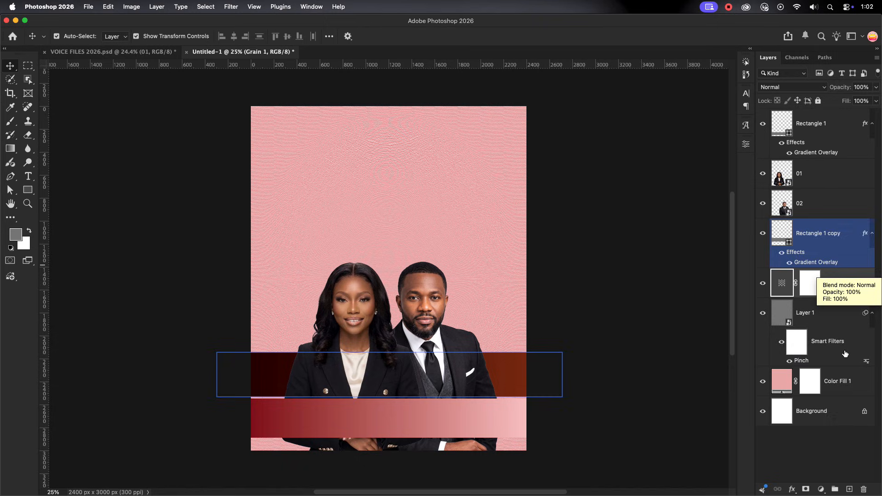
left_click(842, 388)
left_click(792, 283, "shift")
key("super+g")
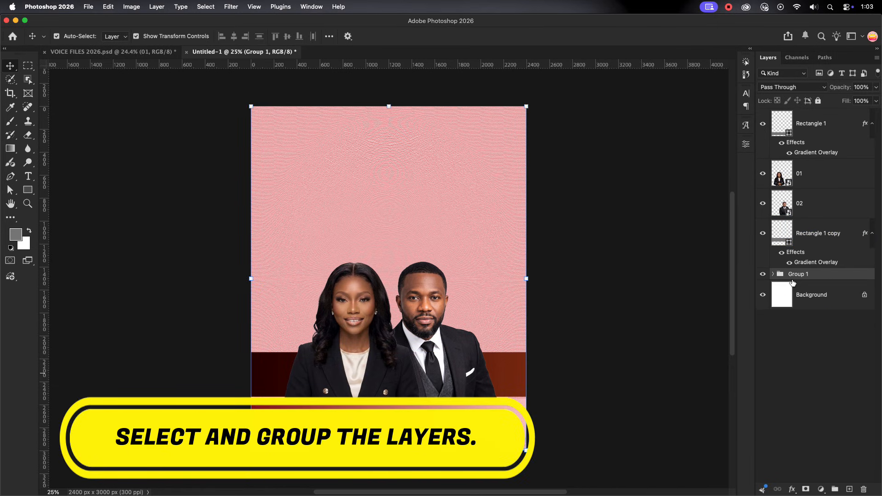
double_click(792, 277)
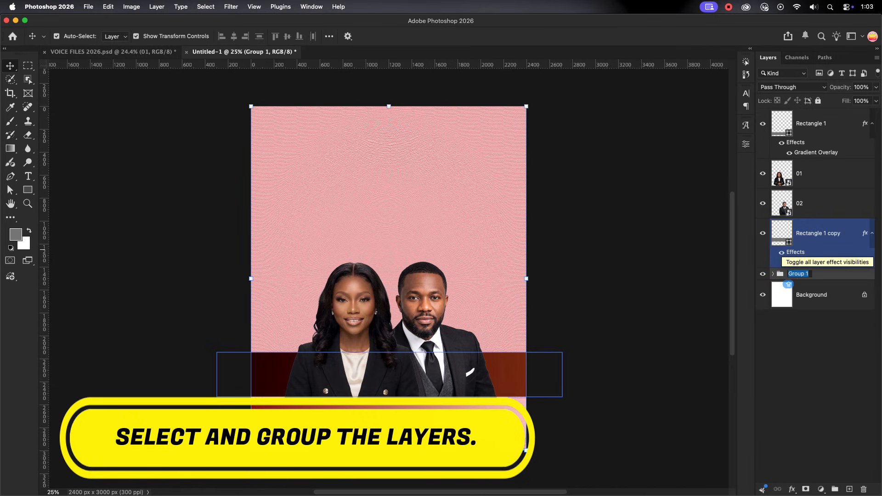
left_click(812, 275)
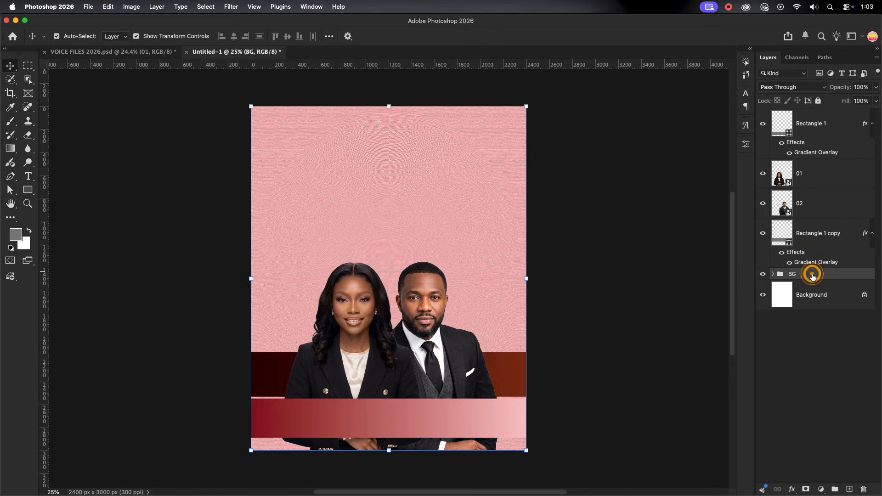
Group both rectangles and the two portrait layers as MINISTERS and lock the group
left_click(822, 203)
left_click(837, 234)
left_click(829, 126)
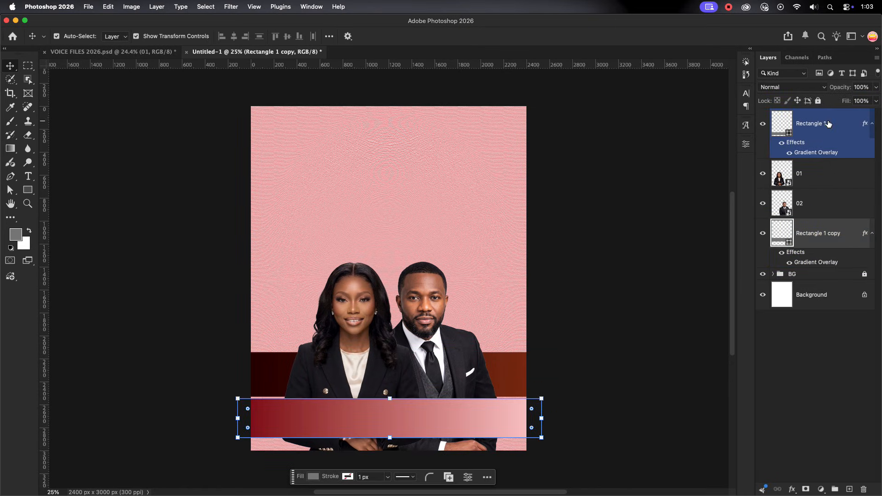
left_click(827, 241)
left_click(826, 123, "shift")
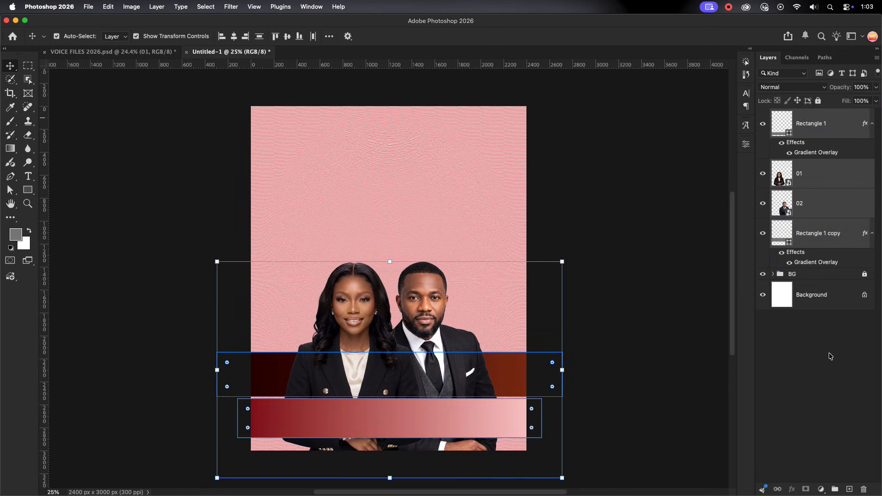
left_click(835, 489)
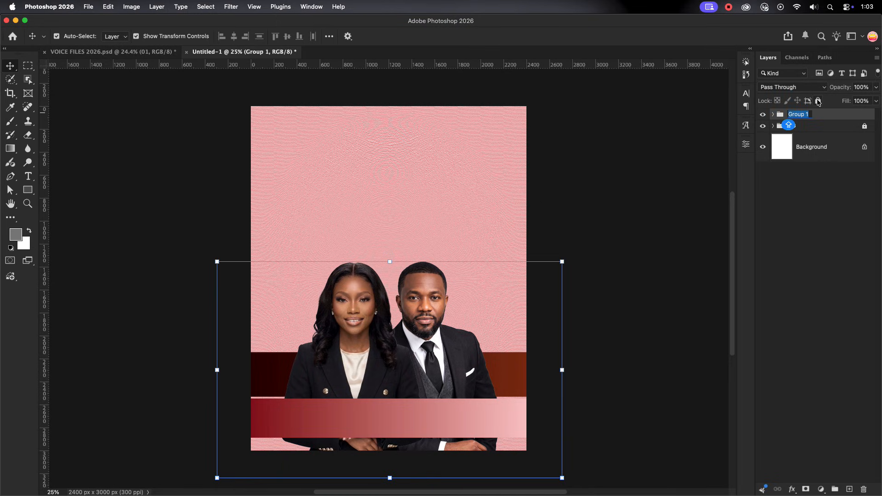
type("MINI")
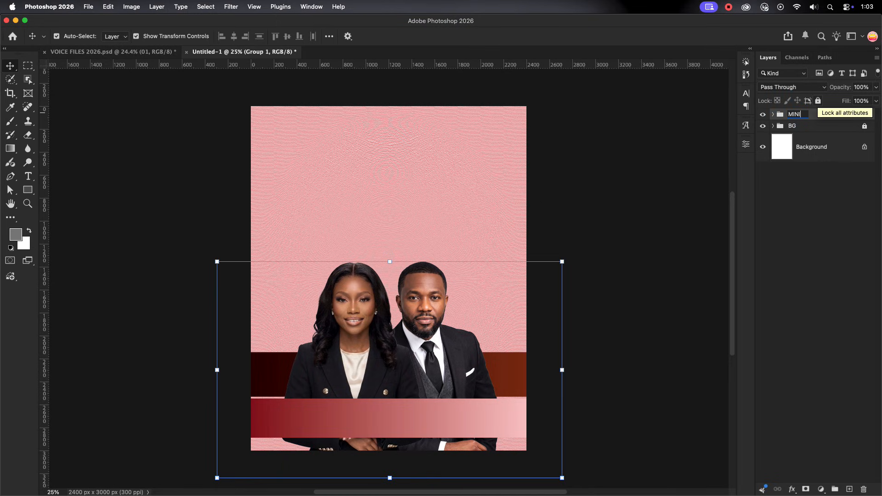
type("STERS")
left_click(568, 249)
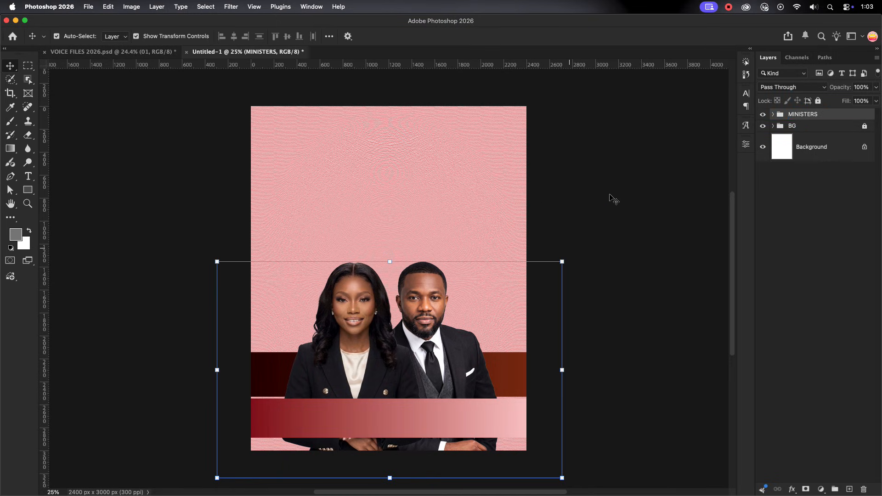
left_click(611, 196)
left_click(821, 114)
left_click(816, 104)
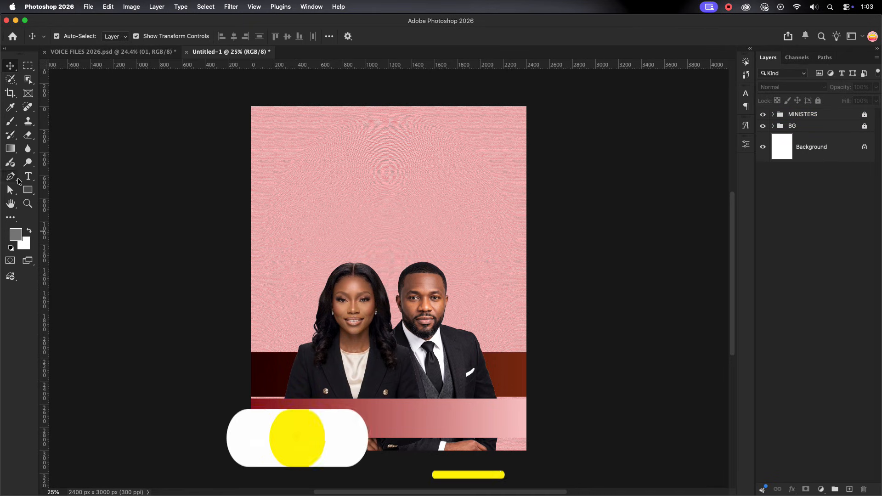
Add the text VOICE in the Inbox Black font on the upper part of the poster, above the portraits
key("t")
left_click(322, 181)
type("VoICE")
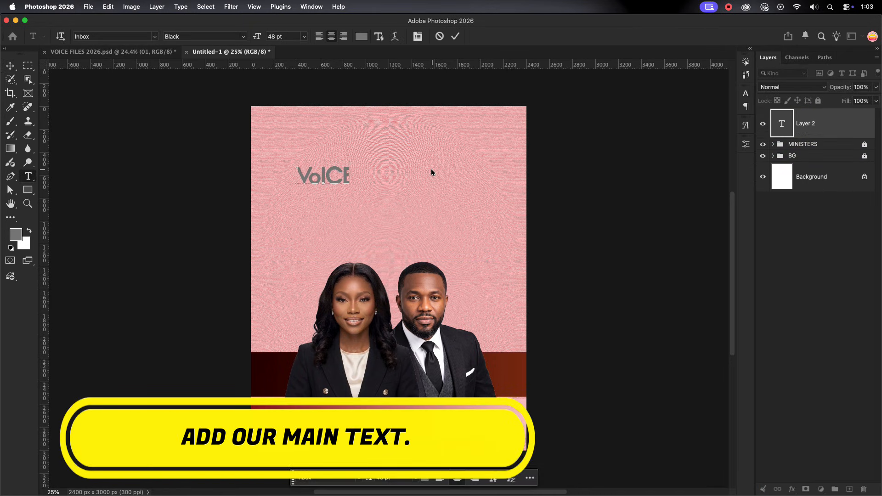
left_click(456, 36)
Set the VOICE text to 100 pt and turn off its standard ligatures and contextual alternates
left_click(746, 93)
left_click_drag(631, 121, 616, 127)
type("100")
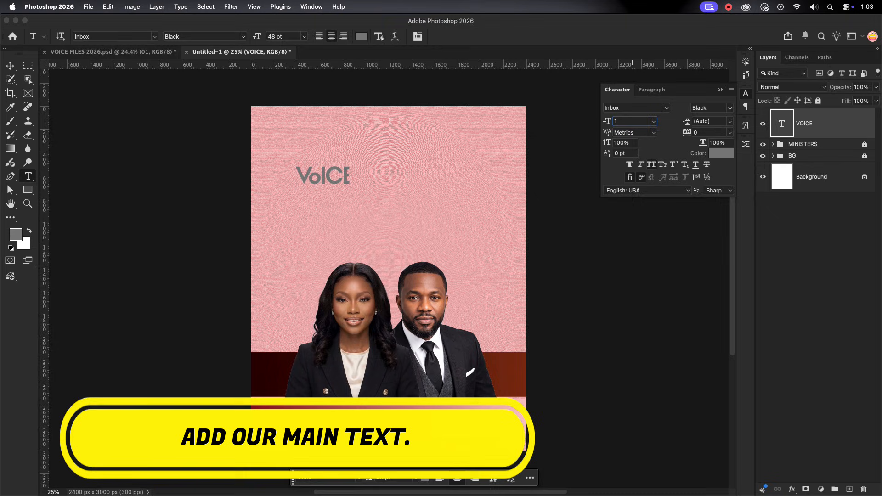
key("Return")
left_click(629, 177)
left_click(641, 176)
key("v")
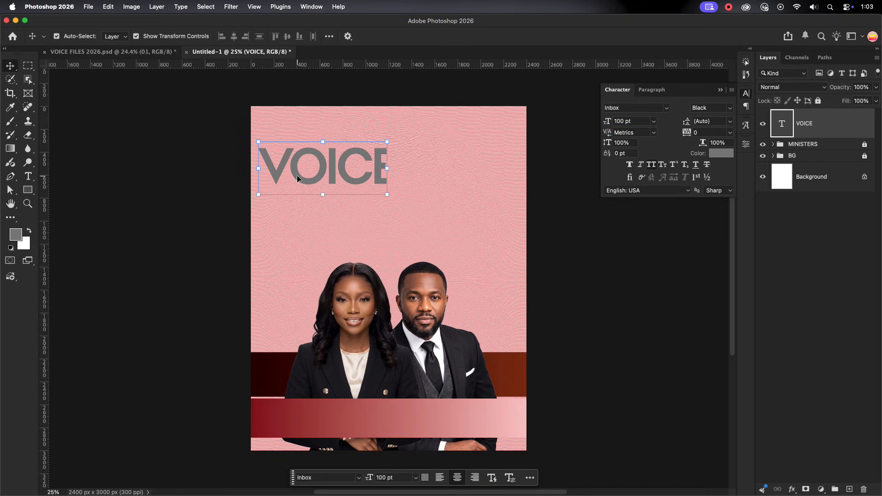
Duplicate VOICE beneath itself as GLADNESS, with standard ligatures and contextual alternates on and the tracking set to -50
left_click_drag(297, 175, 343, 219)
double_click(404, 211)
type("GLADNESS")
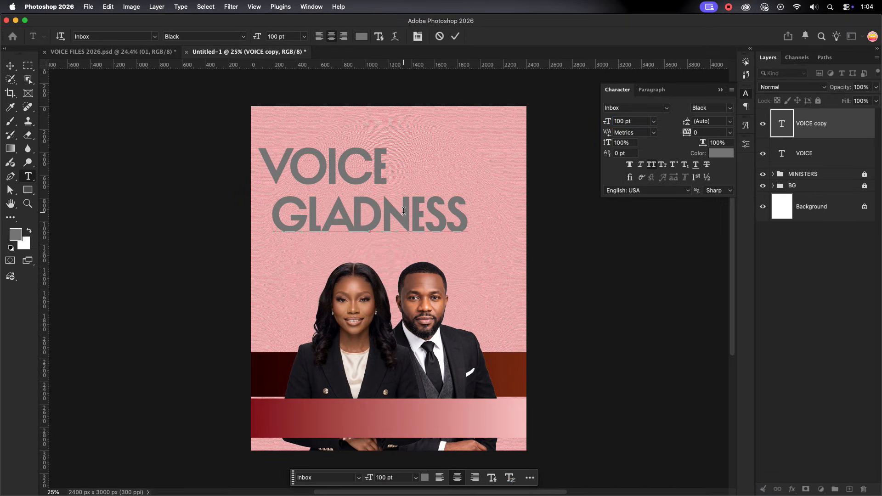
key("Escape")
key("v")
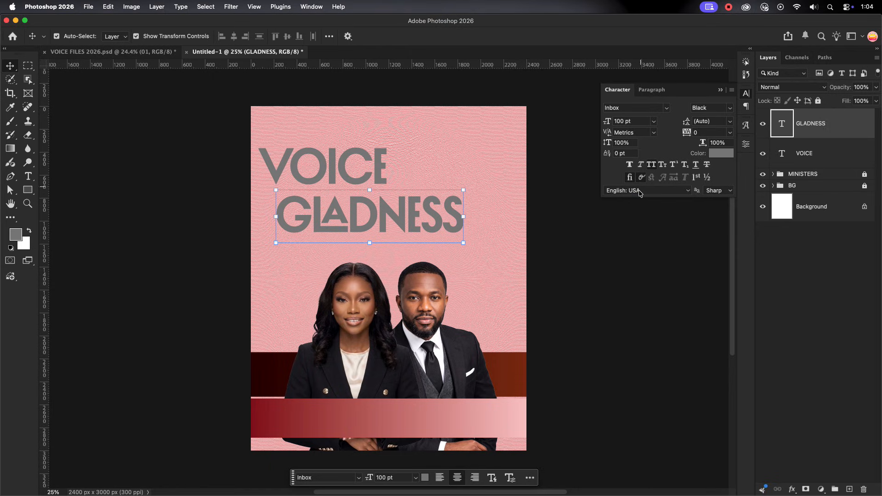
left_click(731, 133)
left_click(719, 164)
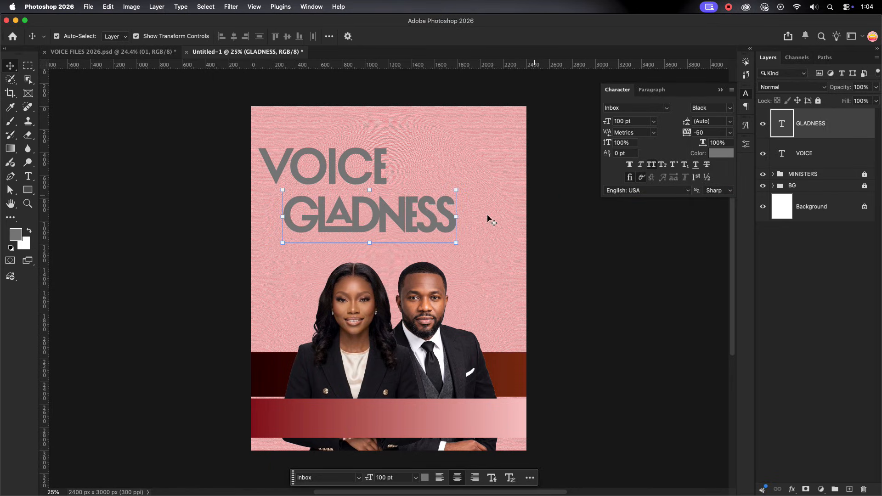
Move VOICE closer to GLADNESS, and add a copy of it above reading OF at 60 pt
left_click_drag(364, 177, 394, 186)
left_click_drag(452, 182, 453, 143)
double_click(453, 143)
type("OF")
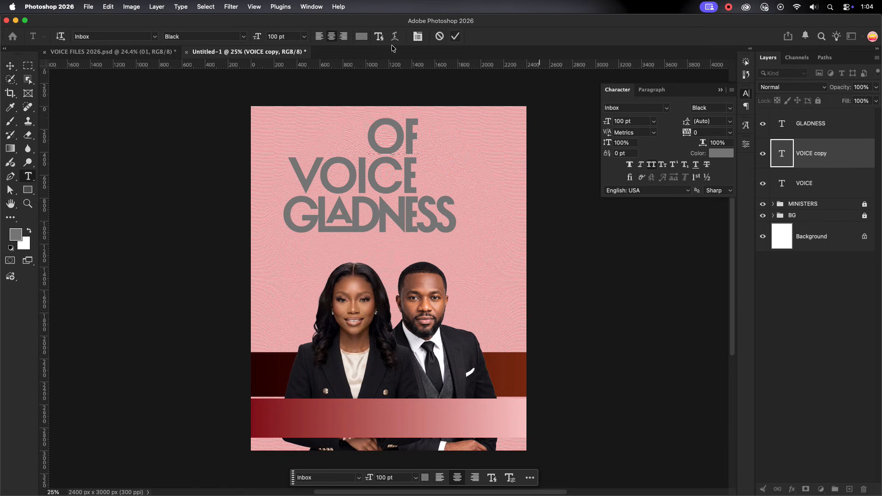
key("Escape")
double_click(633, 121)
type("60")
key("Return")
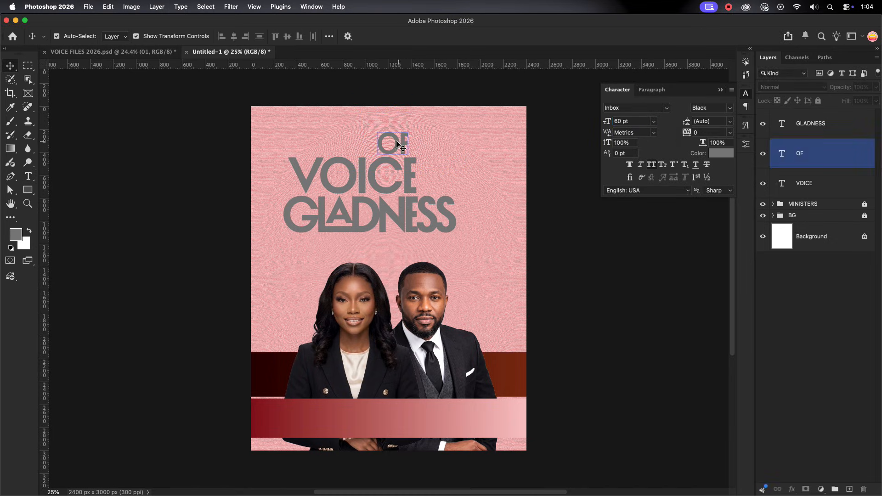
Place OF just after VOICE and adjust the three words into a compact two-line headline
left_click_drag(395, 145, 442, 178)
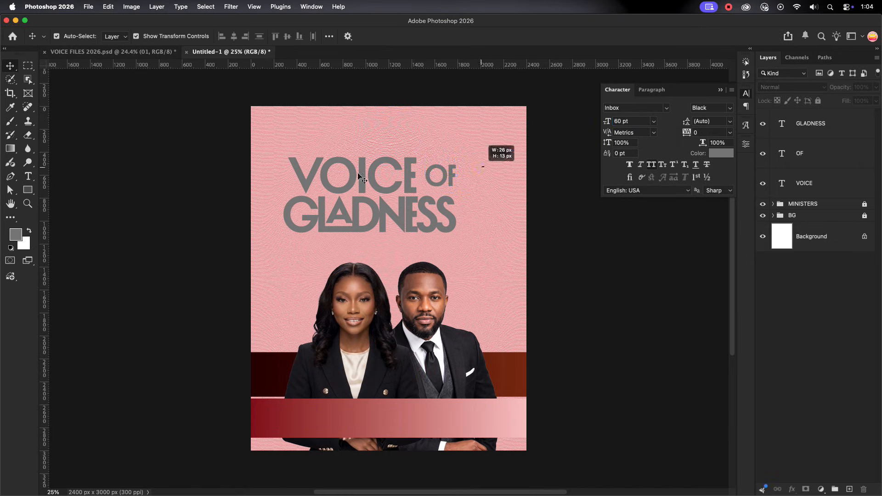
left_click(371, 177, "shift")
left_click_drag(371, 178, 384, 177)
left_click(390, 226)
left_click_drag(389, 228, 407, 230)
left_click(464, 182)
scroll(463, 182, "up", 2)
scroll(460, 181, "up", 5)
left_click_drag(454, 176, 443, 176)
Shift the whole VOICE OF GLADNESS headline slightly to the right to centre it on the poster
left_click(350, 243)
scroll(348, 242, "down", 6)
left_click_drag(348, 243, 305, 262)
left_click_drag(270, 168, 396, 208)
left_click_drag(352, 199, 361, 198)
left_click(341, 259)
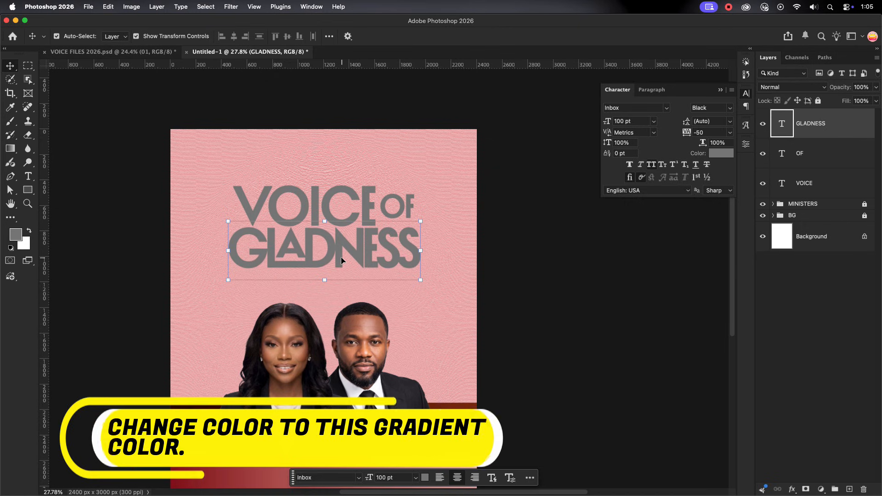
left_click(444, 176)
left_click_drag(221, 266, 216, 271)
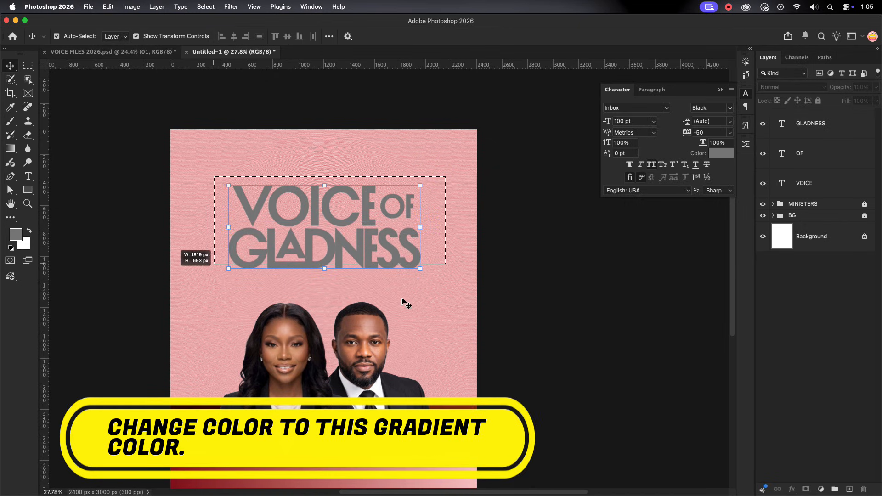
left_click(403, 299)
Apply a linear Gradient Overlay from near-black to reddish brown to VOICE, and copy the effect to GLADNESS
left_click(820, 178)
double_click(833, 182)
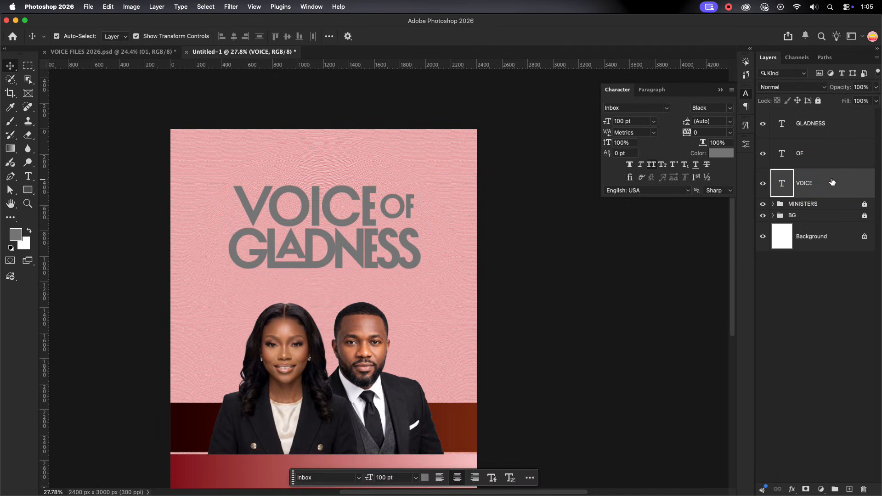
left_click(552, 282)
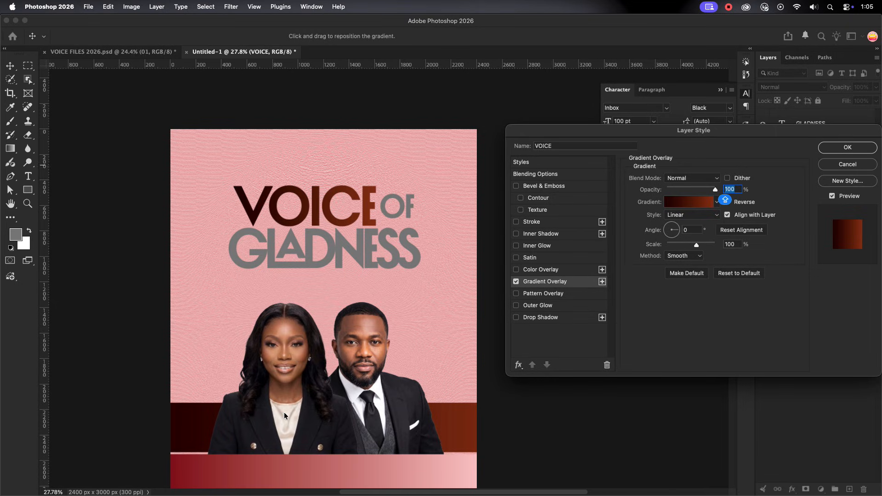
left_click(860, 151)
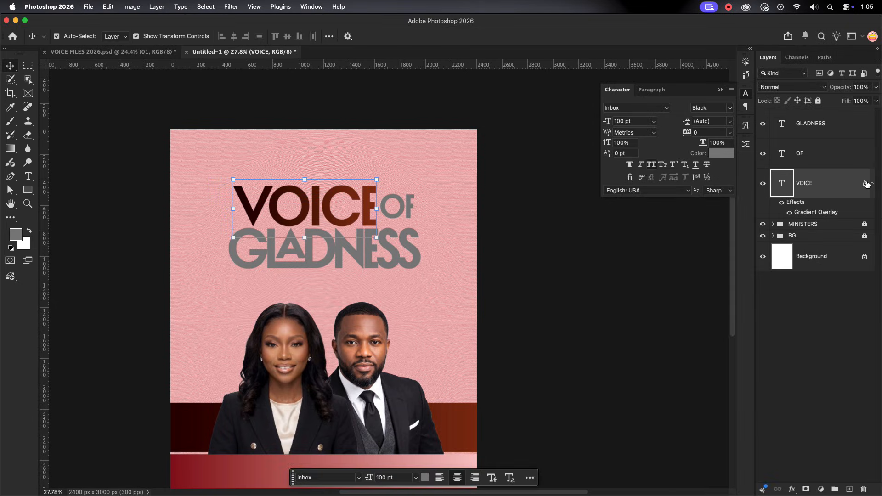
left_click_drag(861, 168, 853, 131)
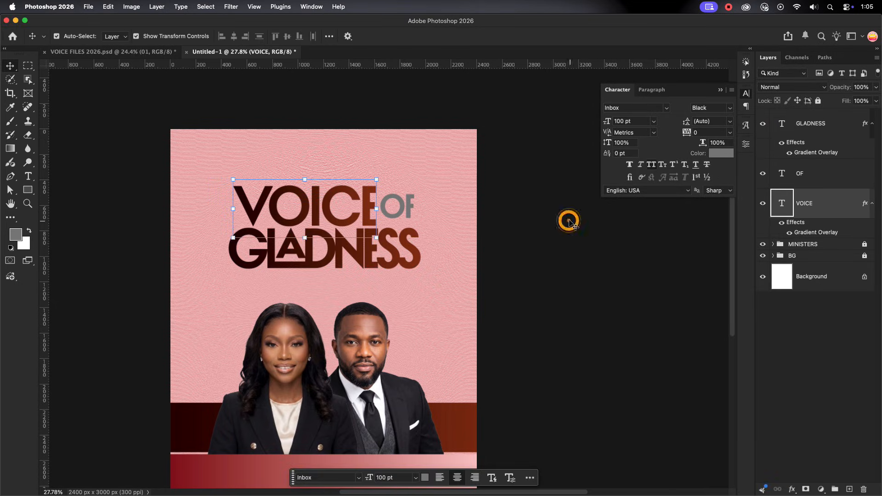
Change the colour of the OF text to dark grey
left_click(822, 174)
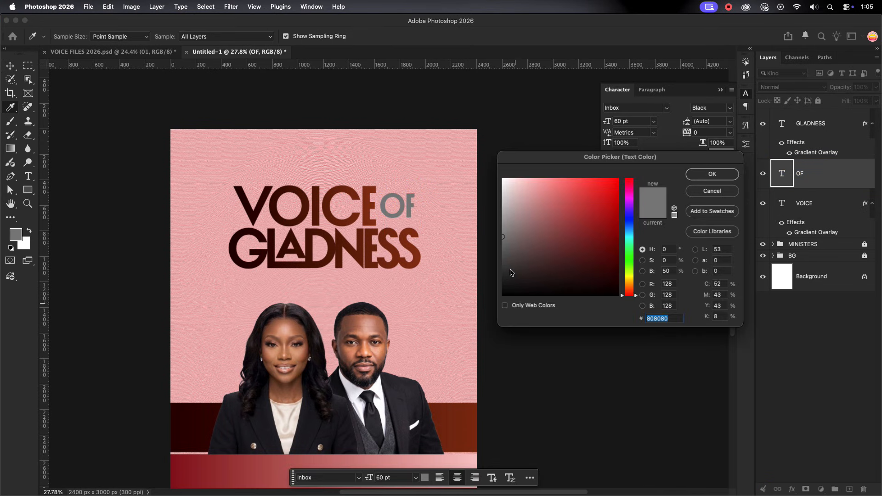
left_click_drag(511, 270, 481, 275)
key("Return")
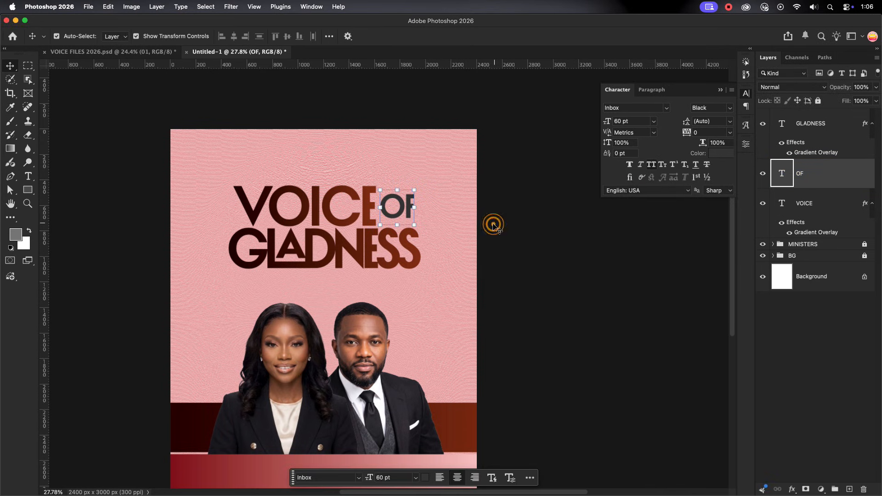
Draw a rectangle about 311 x 265 px around the word OF
scroll(414, 205, "up", 2)
scroll(415, 203, "up", 5)
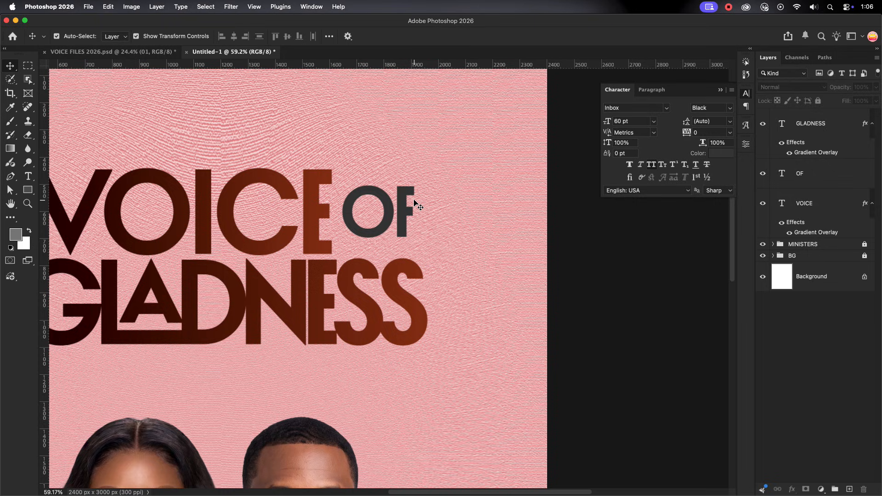
left_click(28, 190)
left_click(388, 219)
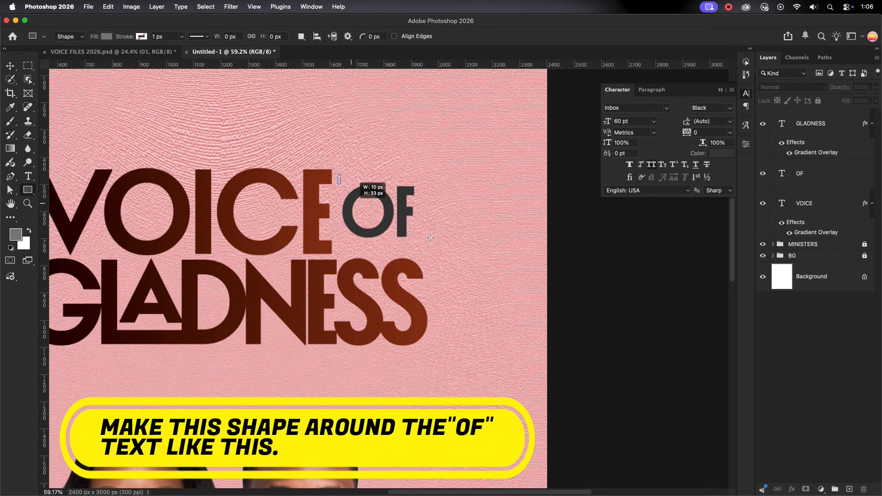
mouse_move(430, 238)
left_mouse_down()
mouse_move(444, 235)
mouse_move(421, 247)
left_mouse_up()
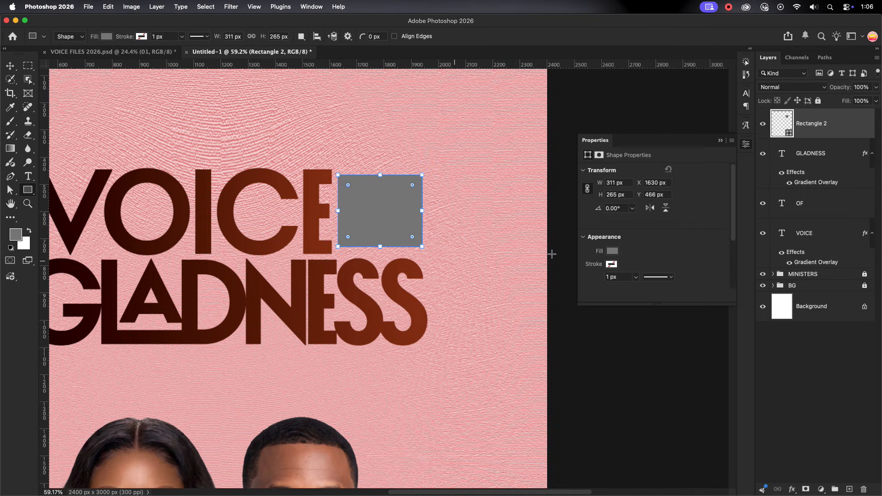
Give the rectangle around OF no fill and a very dark brown 8 px stroke
left_click(613, 252)
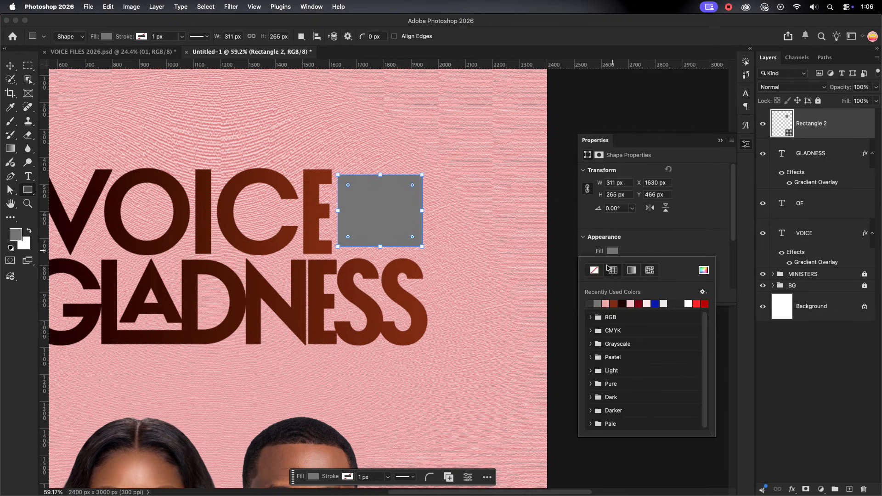
left_click(594, 270)
left_click(612, 264)
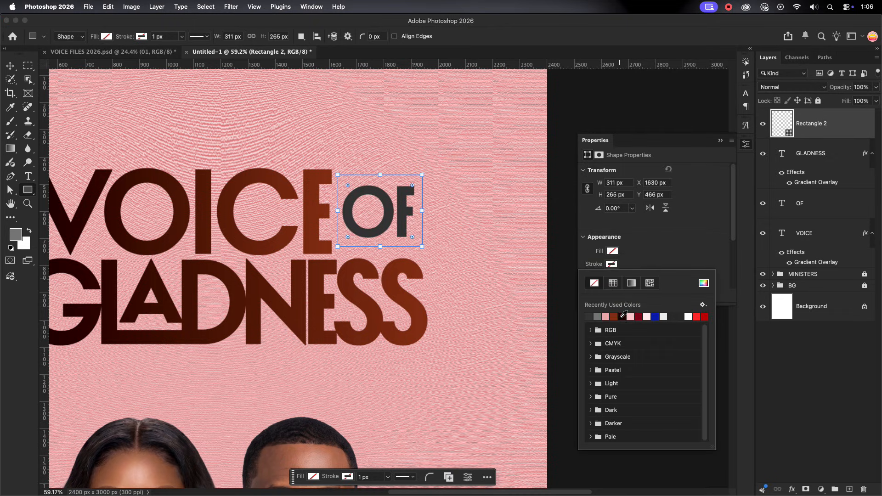
left_click(623, 316)
left_click(621, 274)
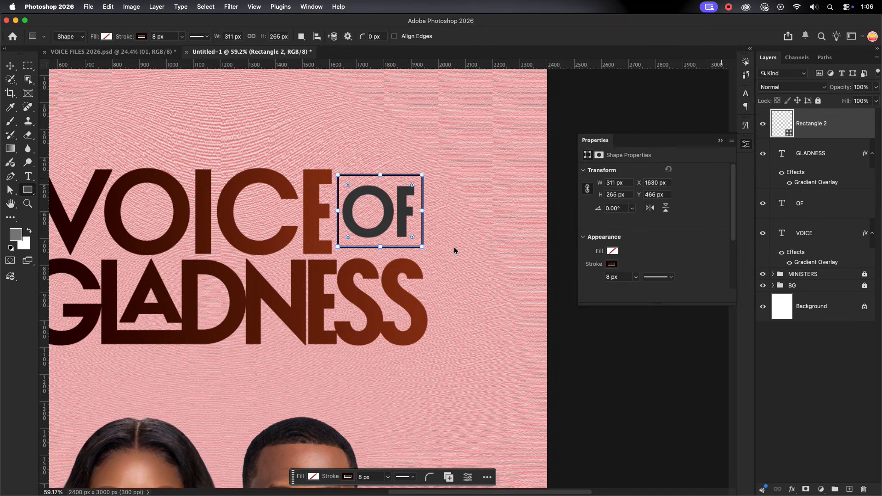
Add a layer mask to the rectangle and mask out its two vertical sides, leaving lines above and below OF
left_click(806, 487)
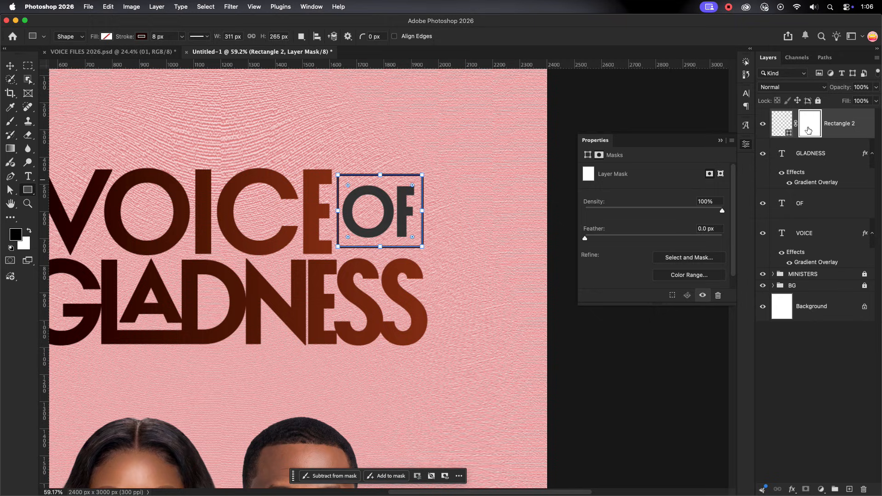
key("m")
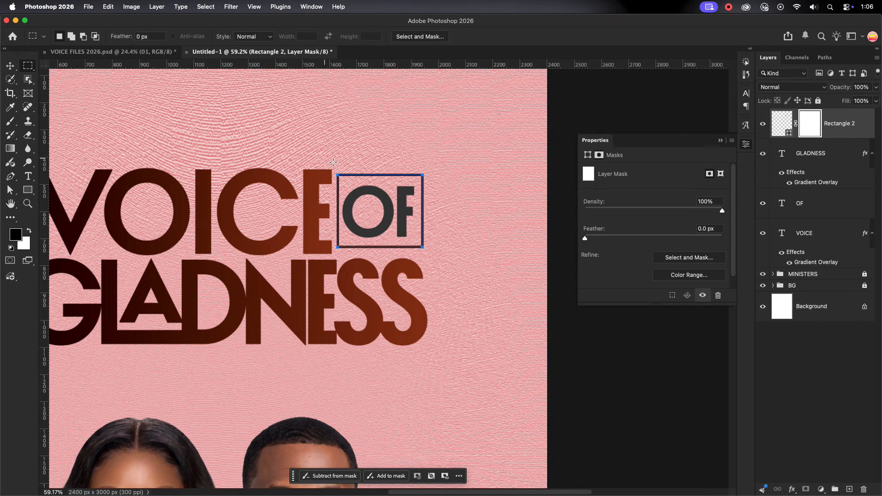
left_click_drag(334, 163, 338, 264)
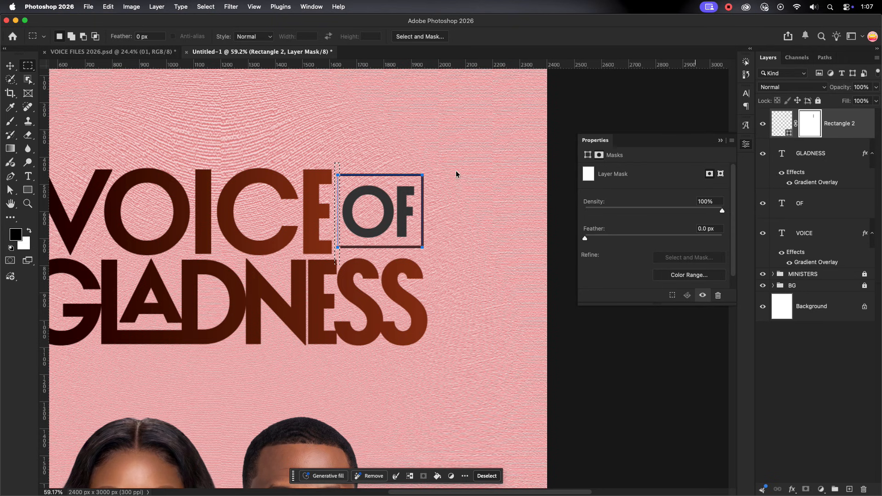
scroll(438, 176, "up", 2)
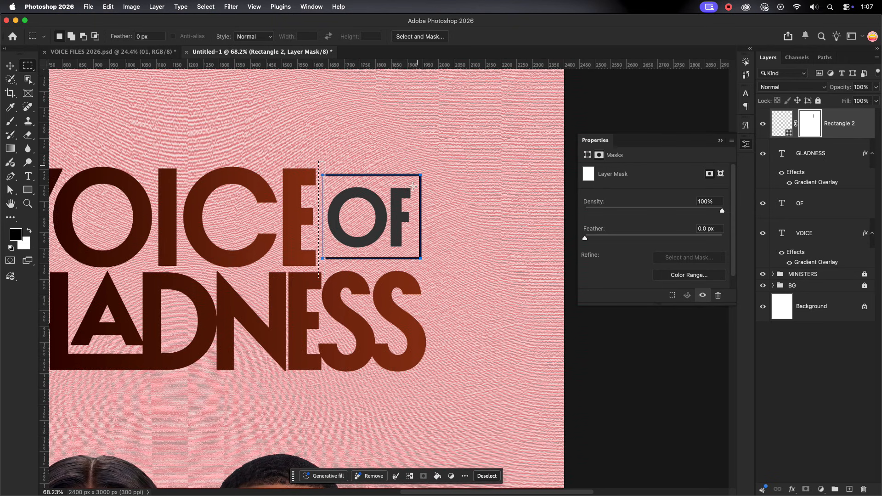
left_click_drag(417, 166, 445, 272)
key("alt+BackSpace")
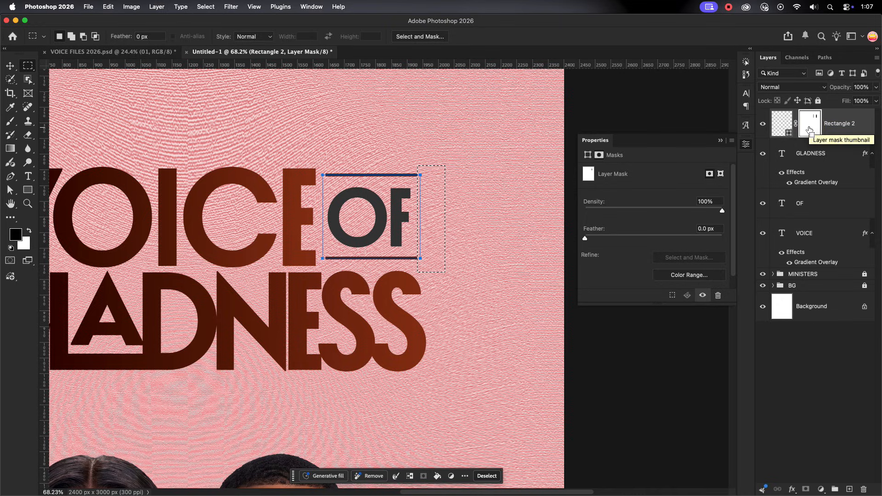
key("super+d")
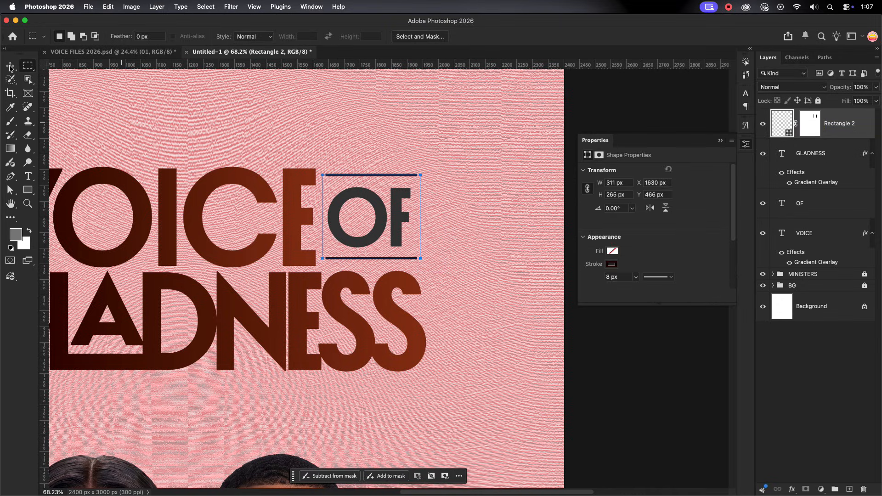
left_click(10, 67)
left_click(466, 178)
Select the three headline words together with the lines around OF and nudge them slightly down
scroll(464, 176, "down", 5)
scroll(464, 177, "down", 1)
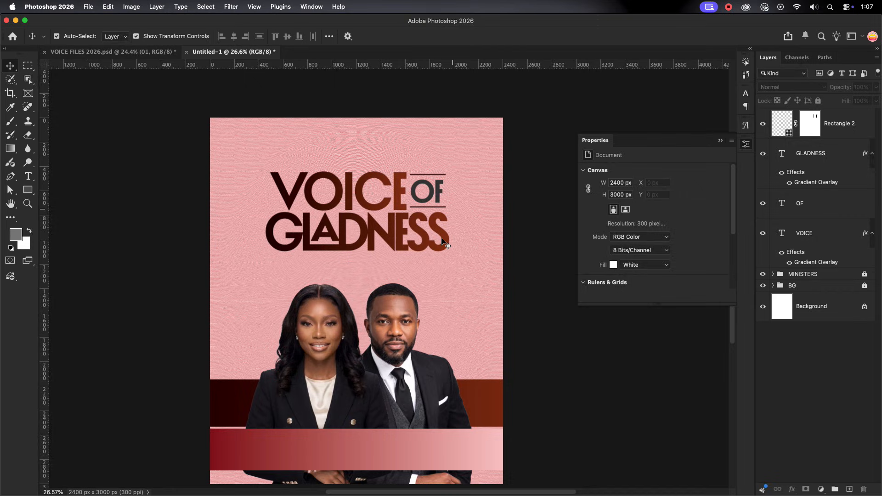
scroll(443, 239, "down", 1)
scroll(470, 238, "down", 2)
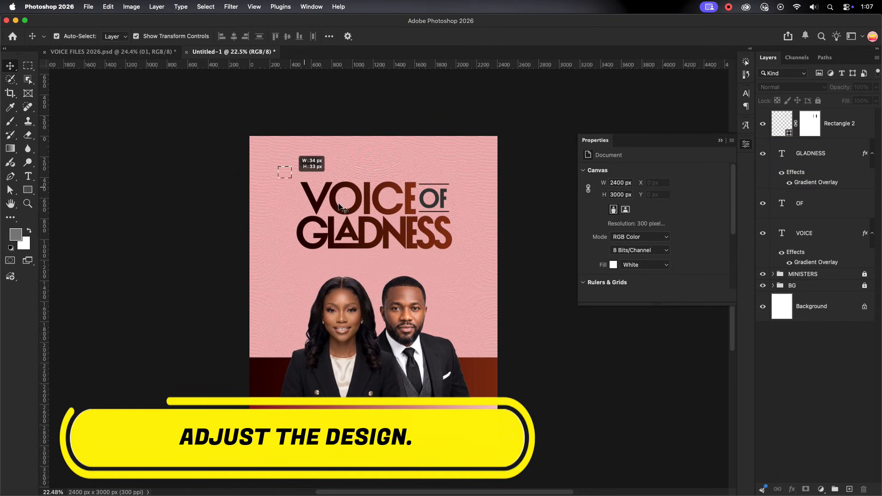
left_click_drag(276, 172, 478, 249)
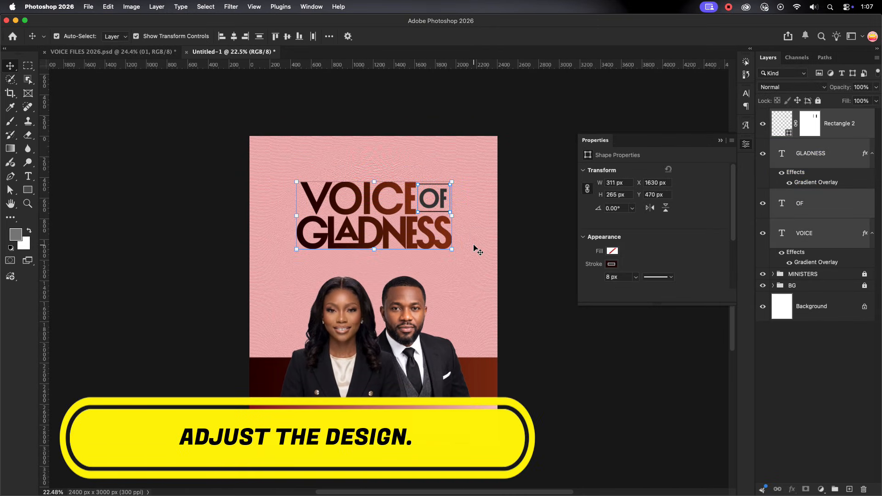
key("Down")
key("Down")
key("Down")
key("Down")
key("Down")
key("Down")
key("Down")
key("Down")
key("Down")
key("Down")
key("Down")
key("Down")
key("Down")
key("Down")
key("Down")
key("Down")
key("Down")
key("Down")
key("Down")
key("Down")
left_click(465, 298)
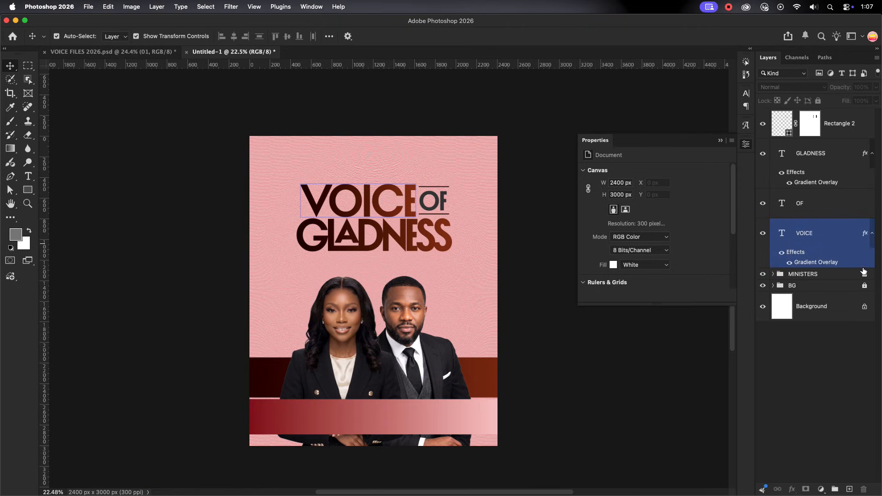
Unlock the MINISTERS group and nudge both portraits slightly down
left_click(864, 273)
left_click(408, 312)
left_click(329, 311, "shift")
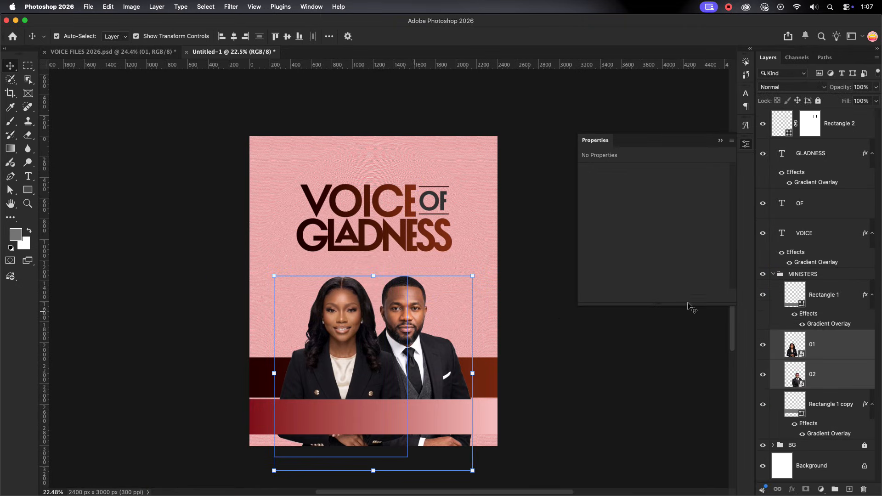
key("Down")
key("Down")
key("Down")
key("Down")
key("Down")
key("Down")
key("Down")
key("Down")
key("Down")
key("Down")
key("Down")
key("Down")
key("Down")
key("Down")
key("Down")
key("Down")
key("Down")
key("Down")
key("Down")
key("Down")
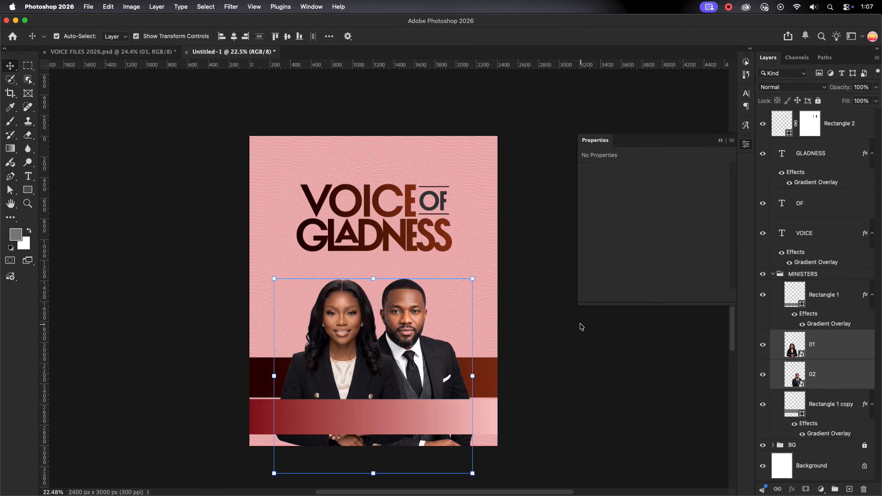
Collapse the MINISTERS group and lock it again
left_click(782, 274)
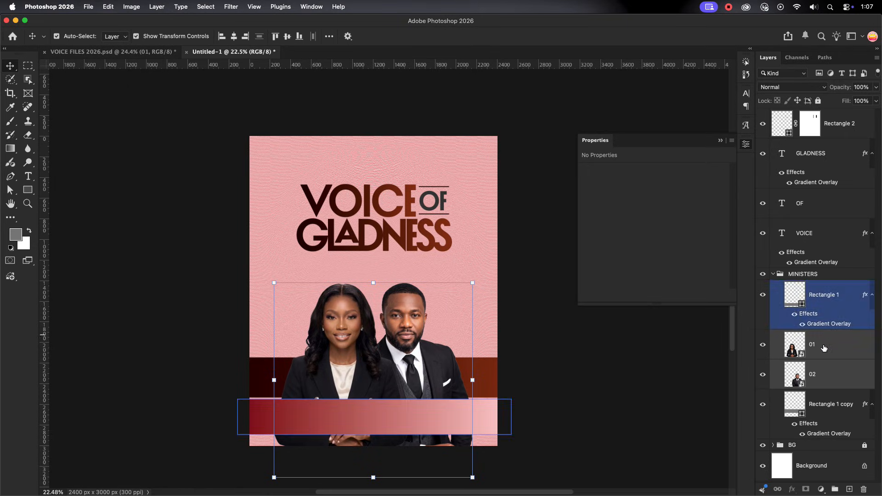
left_click(773, 274)
left_click(817, 100)
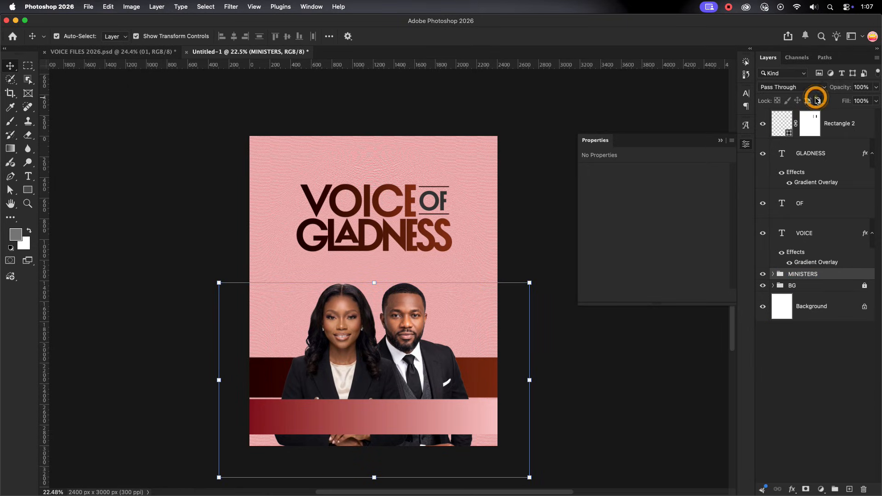
left_click(411, 262)
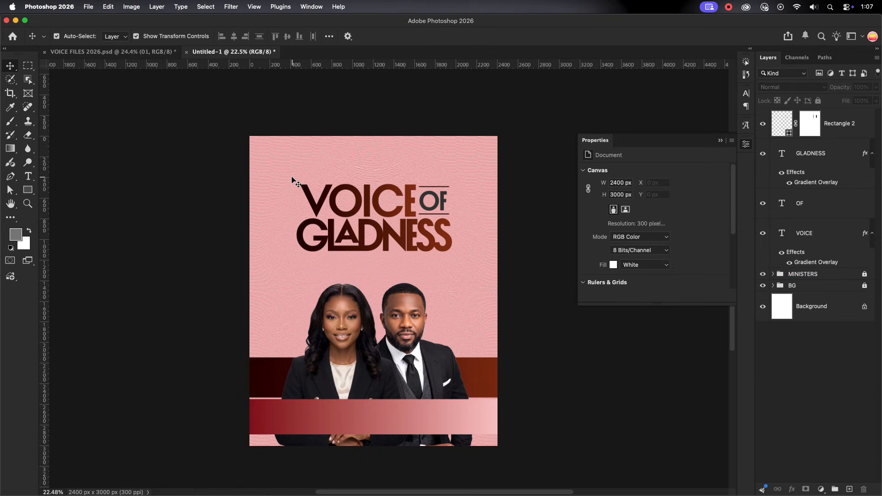
Select the headline words and the lines around OF, then centre them on the canvas slightly lower
left_click_drag(292, 180, 460, 249)
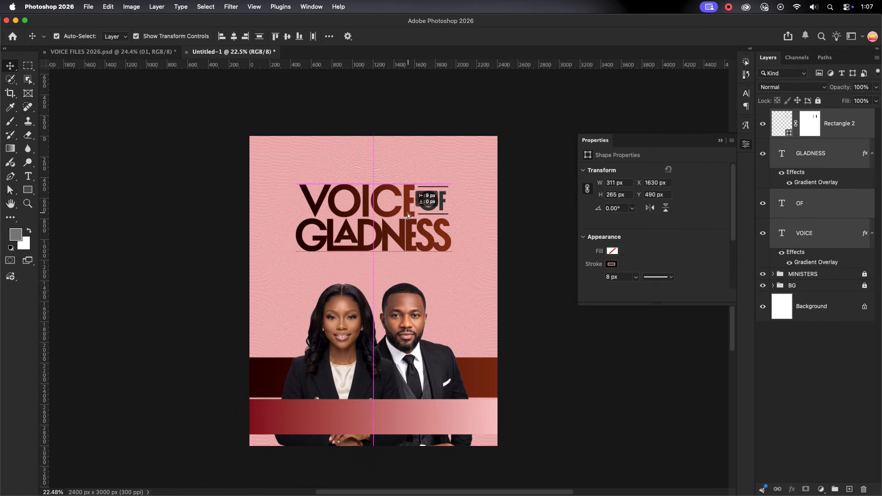
left_click_drag(407, 214, 407, 218)
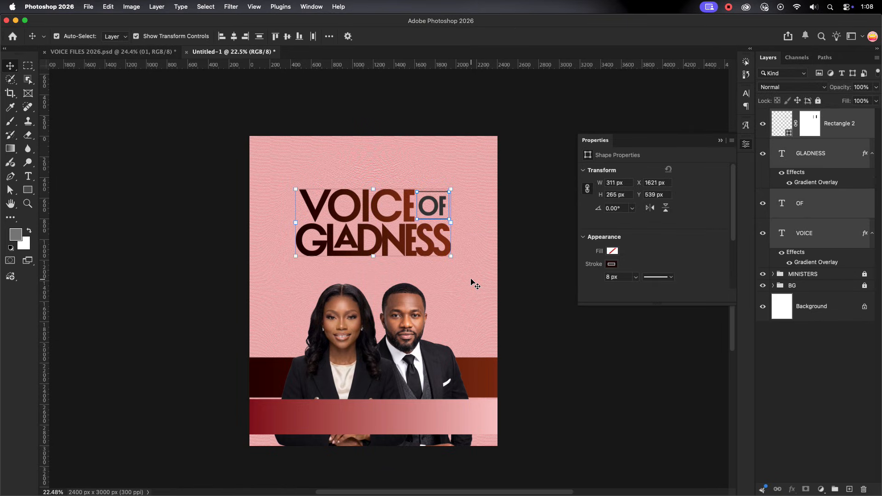
left_click(473, 283)
Add the event date as two-line text reading 25TH AUG in Inbox Black at 60 pt
left_click(28, 176)
left_click(365, 155)
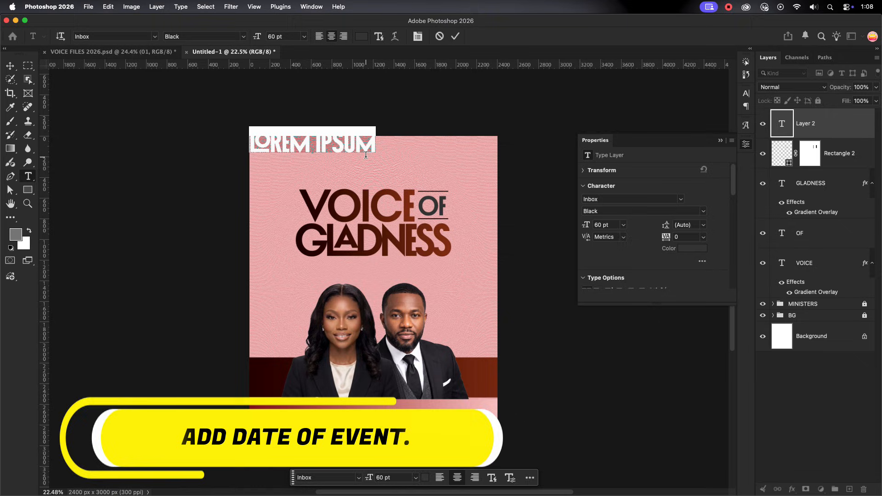
type("26")
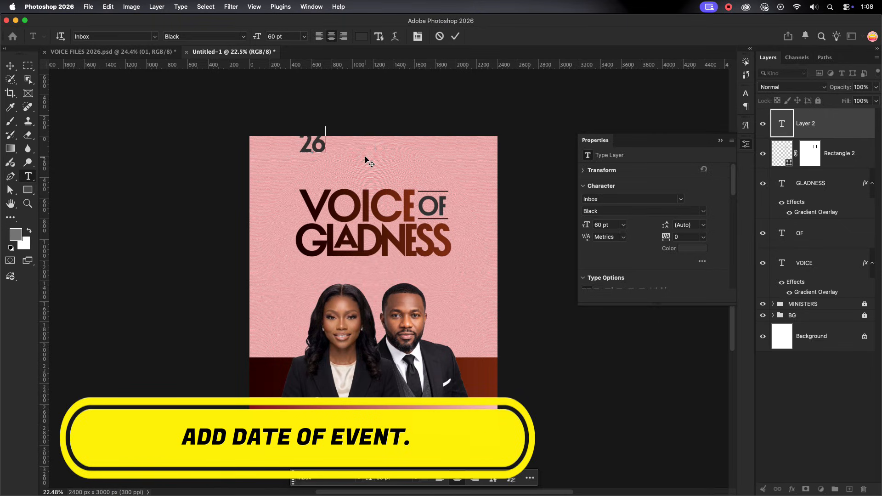
type("TH AUG")
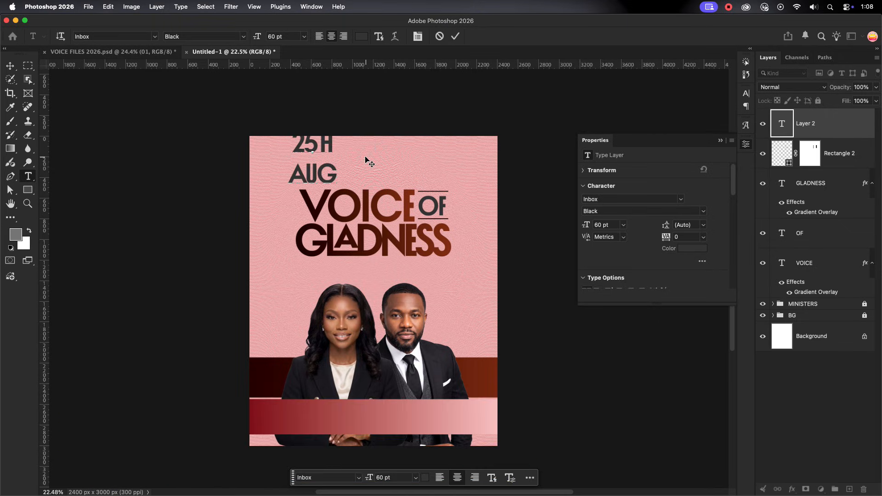
left_click(456, 37)
Scale the 25TH AUG text to 30.66 pt below the start of GLADNESS and set its leading to 29 pt
left_click(746, 93)
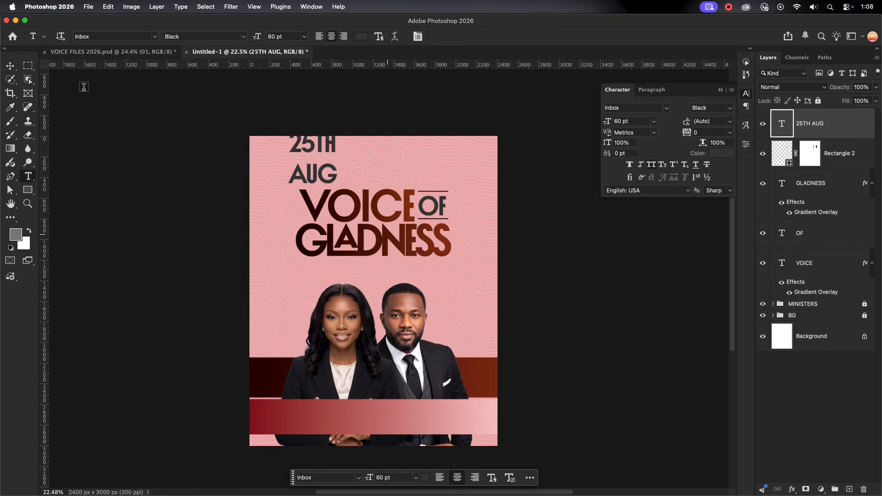
left_click(10, 66)
left_click_drag(307, 140, 337, 273)
left_click(509, 36)
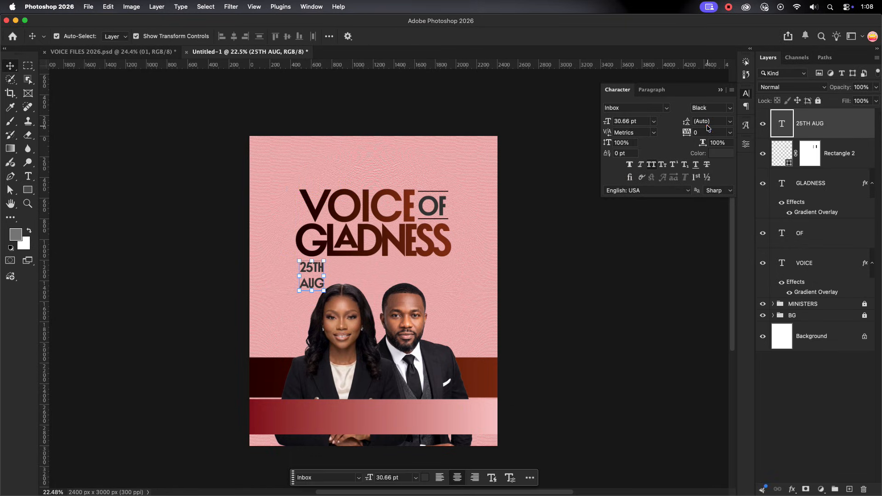
type("30")
key("Return")
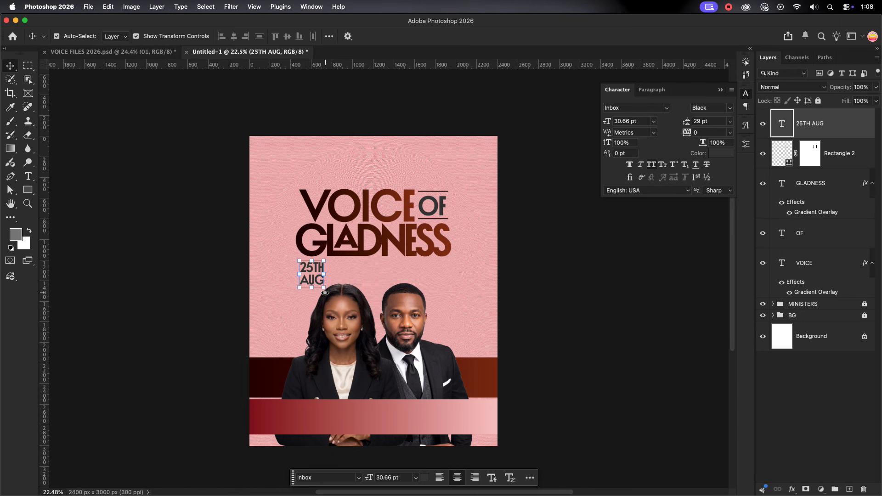
Duplicate the date text to below the end of GLADNESS and change the copy to 8PM GMT
scroll(325, 252, "up", 3)
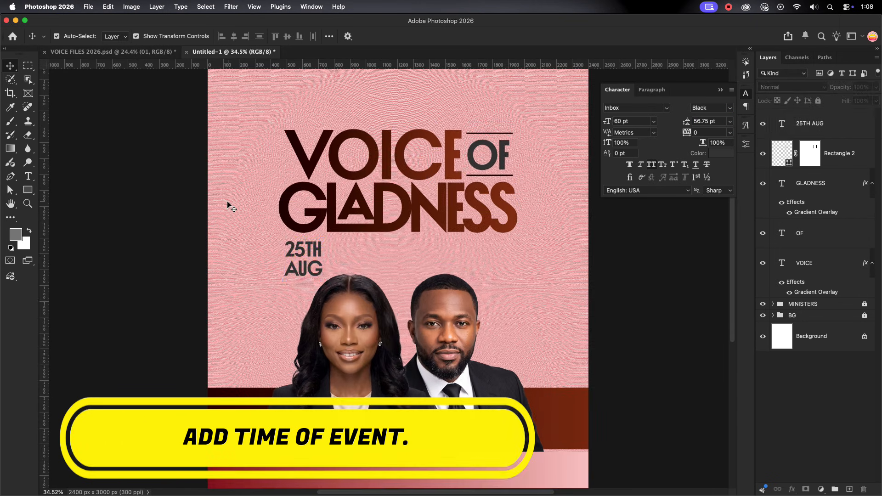
left_click_drag(303, 254, 495, 254)
double_click(496, 256)
type("8PM")
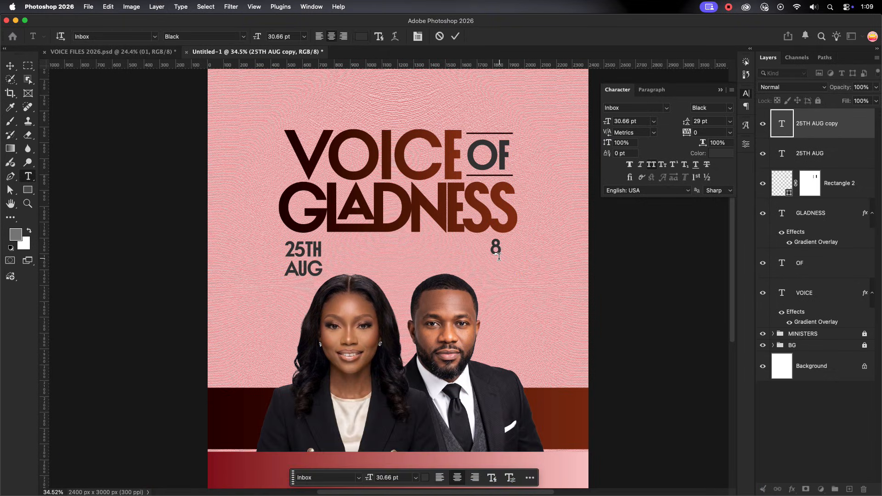
left_click(455, 36)
key("v")
left_click(561, 225)
Add a new text layer above 8PM GMT reading THUS SAYS THE LORD
scroll(547, 254, "down", 5)
left_click_drag(476, 217, 371, 230)
scroll(390, 272, "up", 2)
left_click(831, 126)
key("t")
left_click(394, 166)
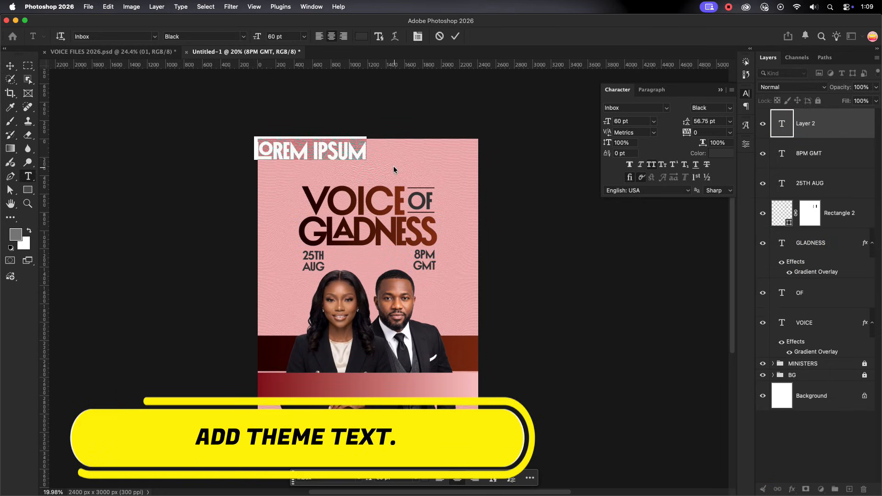
type("THUS SAYS")
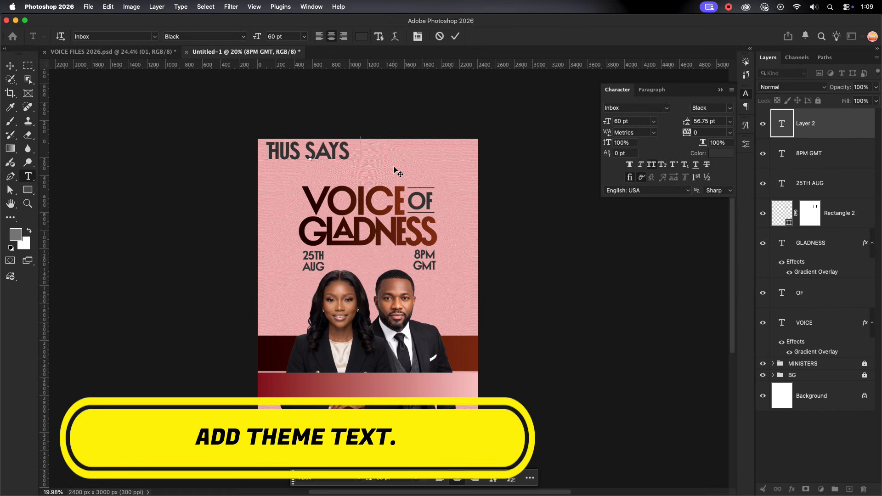
type(" THE LORD")
key("Escape")
Move the THUS SAYS THE LORD text onto the lower gradient band and scale it down to 29.97 pt
key("v")
left_click_drag(355, 165, 369, 388)
left_click(510, 36)
left_click(475, 353)
Break the theme text into two lines before THE and turn off its ligatures and contextual alternates
scroll(345, 391, "up", 6)
left_click(317, 376)
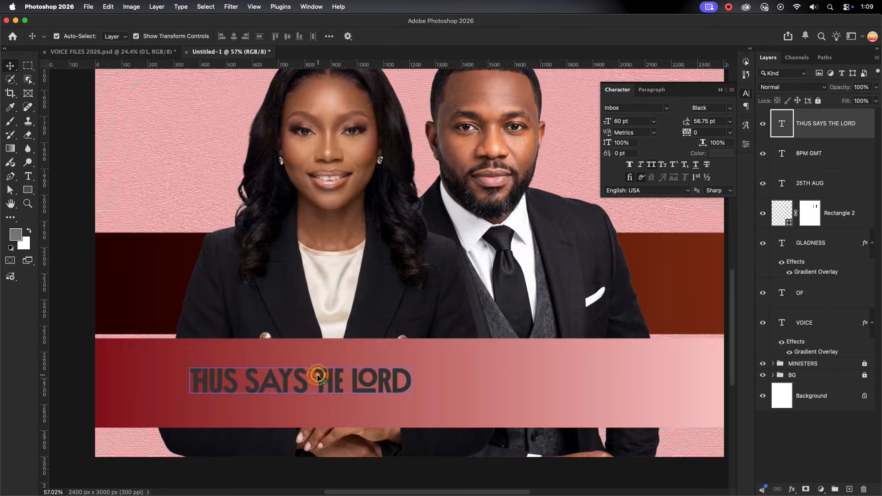
double_click(317, 376)
key("BackSpace")
key("Return")
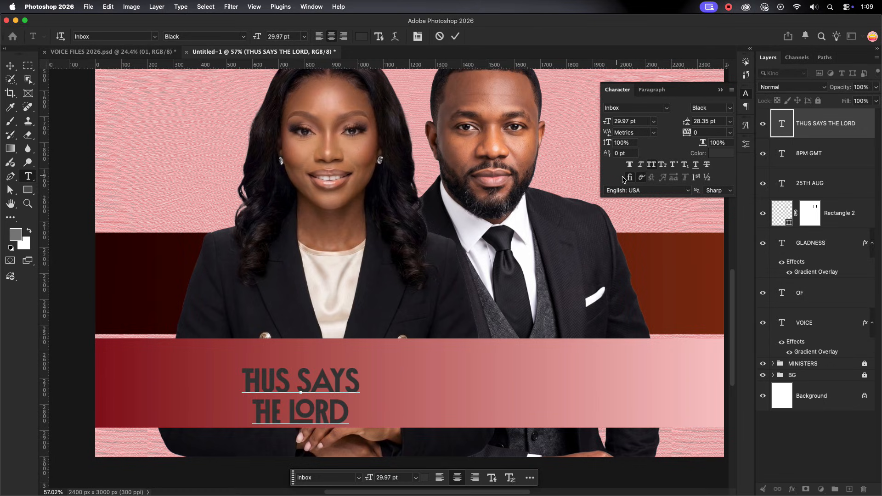
key("Escape")
key("v")
left_click(641, 177)
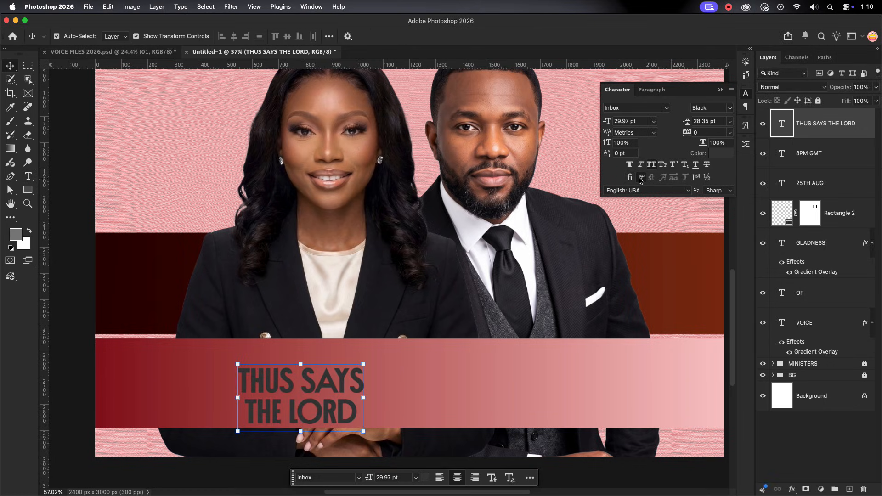
Move the theme text toward the dark red end of the band and set its colour to white (ffffff)
left_click_drag(330, 388, 268, 375)
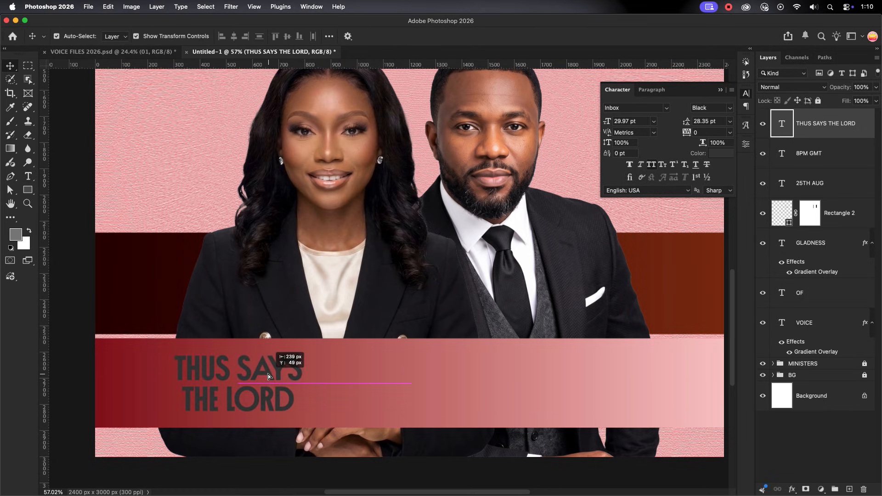
left_click(421, 397)
scroll(421, 397, "down", 6)
scroll(368, 394, "up", 1)
scroll(361, 395, "down", 3)
left_click(721, 153)
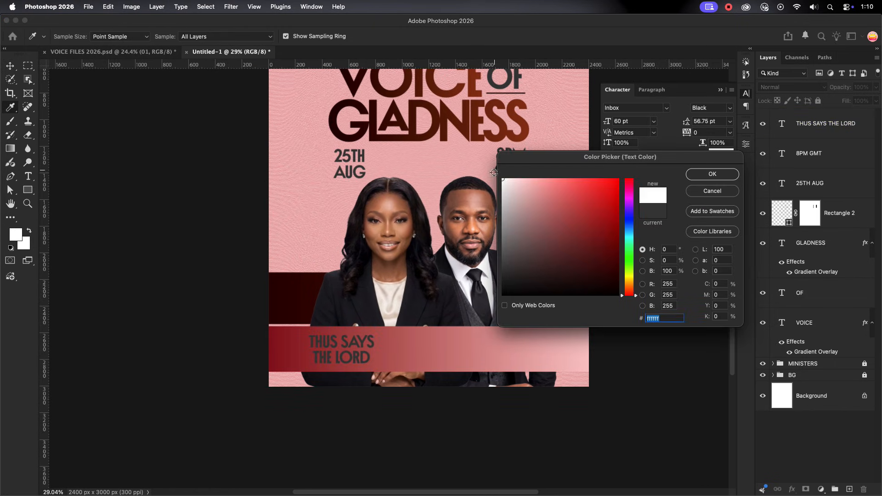
key("Return")
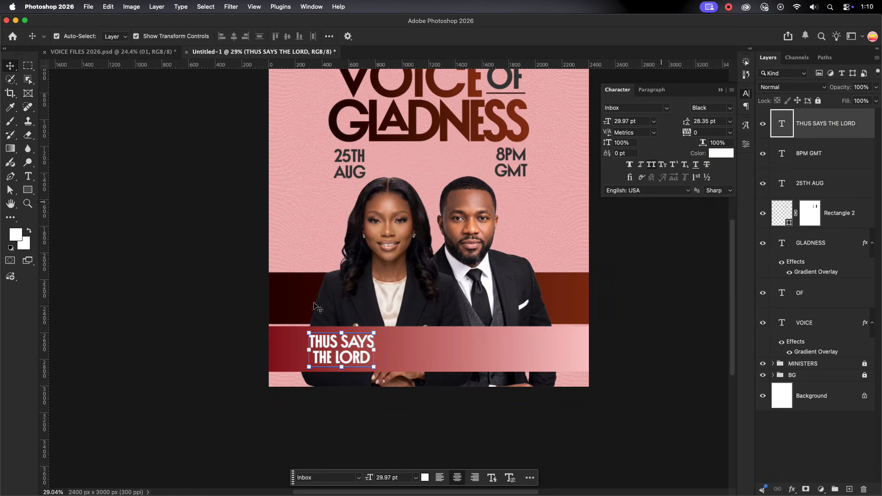
Tighten the leading of the THUS SAYS THE LORD text and left-align its two lines
scroll(347, 356, "up", 1)
scroll(347, 356, "up", 3)
left_click(347, 356)
left_click(706, 121)
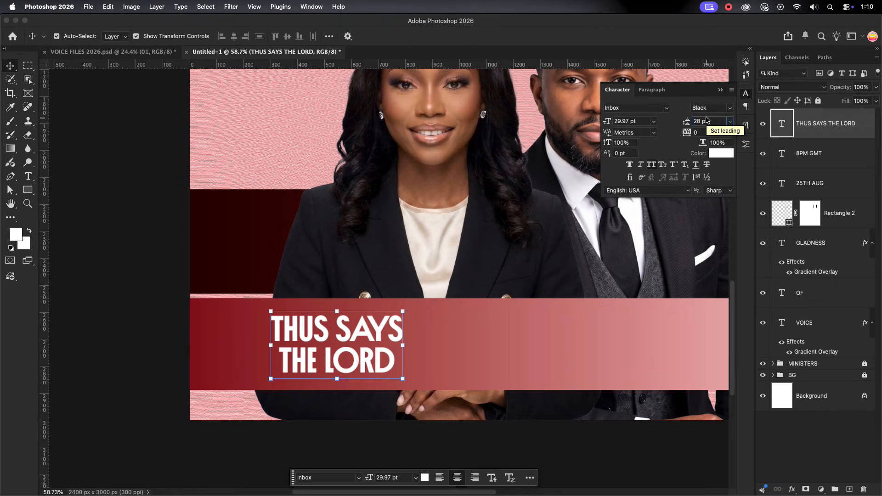
left_click(652, 90)
Reposition the left-aligned theme text on the band, leaving room in front of it for a marker shape
left_click_drag(363, 353, 387, 353)
left_click(476, 338)
left_click_drag(340, 332, 323, 332)
left_click(121, 291)
Draw a rectangle of about 81 x 174 px on the band before the theme text and fill it white
left_click(27, 191)
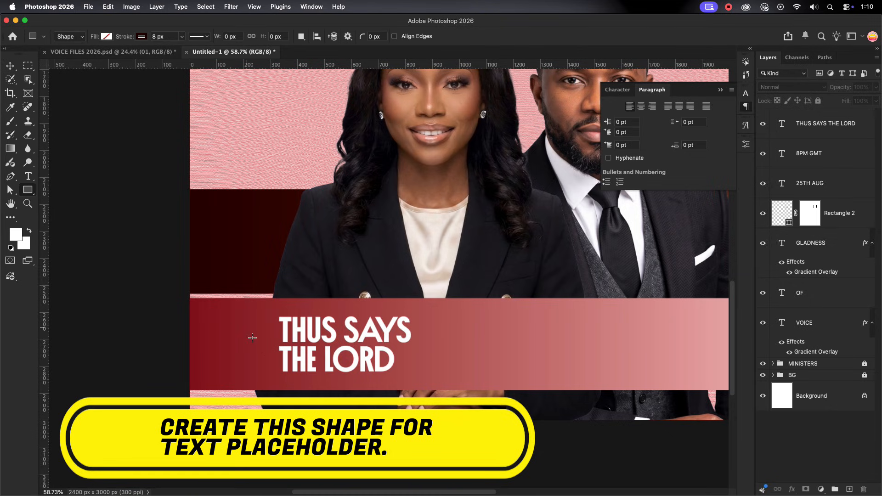
left_click_drag(241, 324, 263, 371)
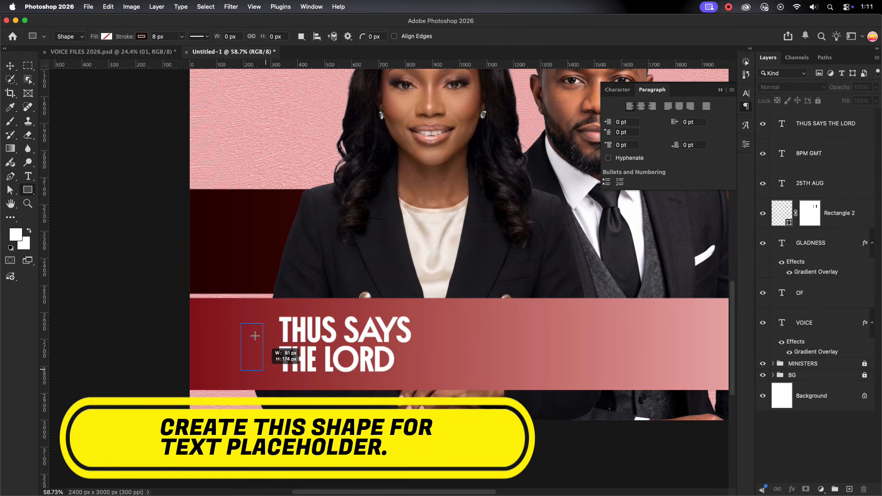
left_click_drag(255, 336, 255, 336)
left_click(612, 251)
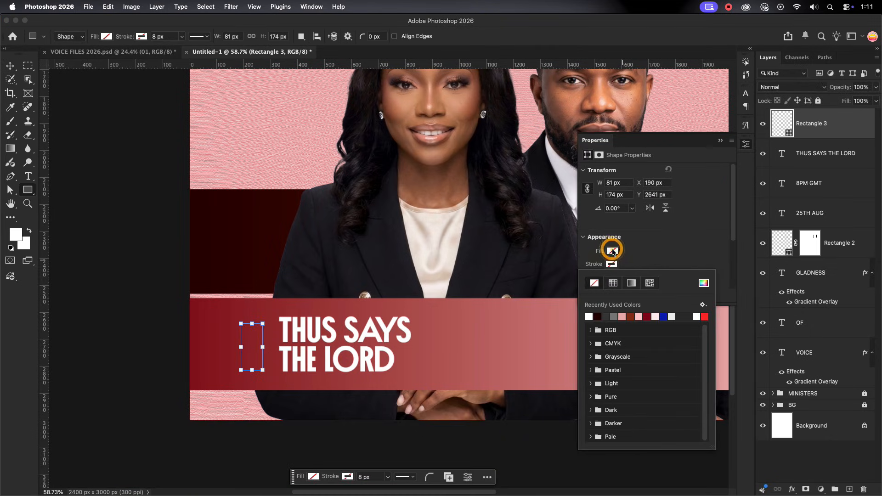
left_click(589, 303)
Move the white rectangle close beside the theme text and centre it vertically against the two lines
key("v")
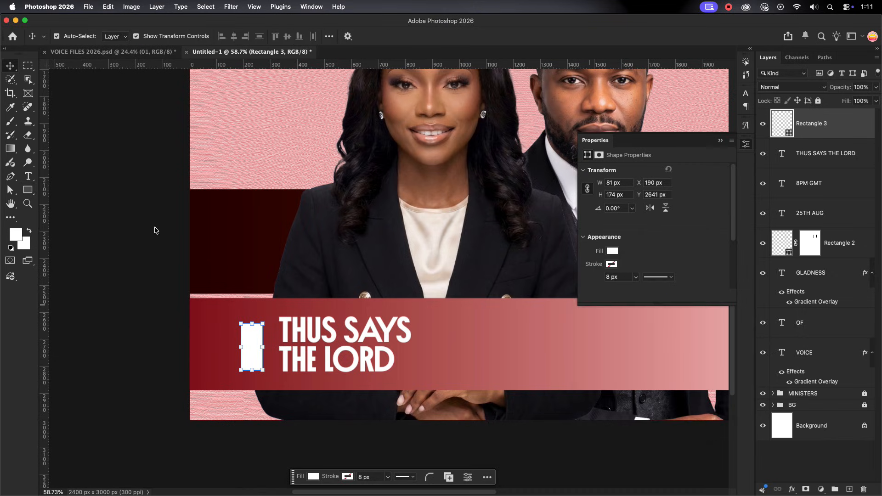
left_click_drag(255, 349, 264, 347)
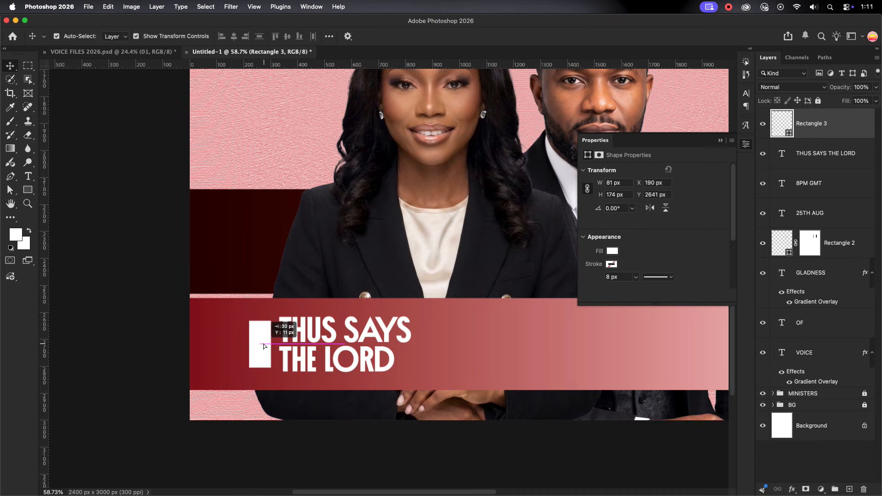
left_click(427, 338)
Duplicate the white rectangle horizontally to the middle of the band as a second text marker
scroll(222, 326, "down", 5)
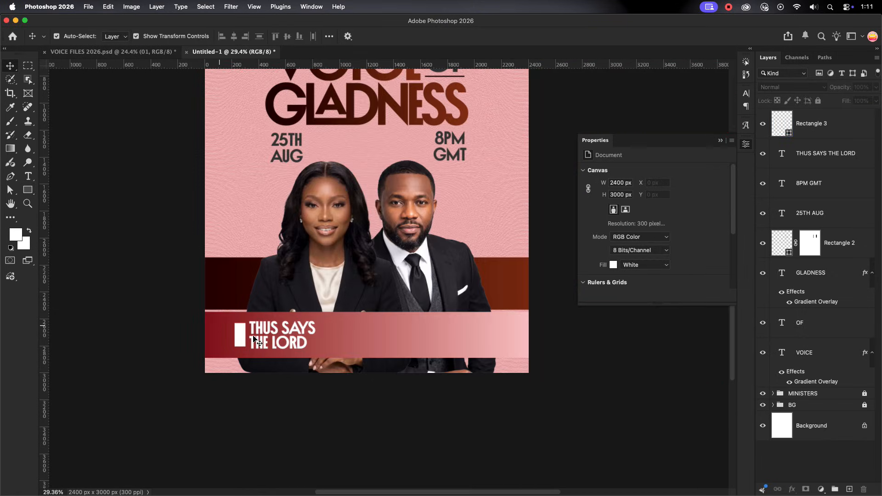
left_click(239, 337)
left_click_drag(240, 338, 368, 337)
left_click(415, 337)
scroll(415, 340, "down", 3)
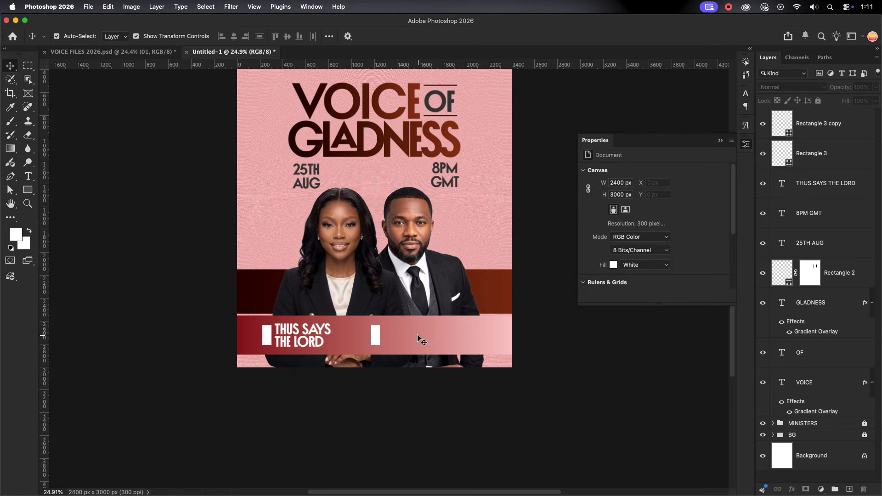
Add white four-line text reading THE GARDEN OF PEACE / AND LOVE CHURCH / NEW AUDITORIUM / LONDON
left_click(359, 347)
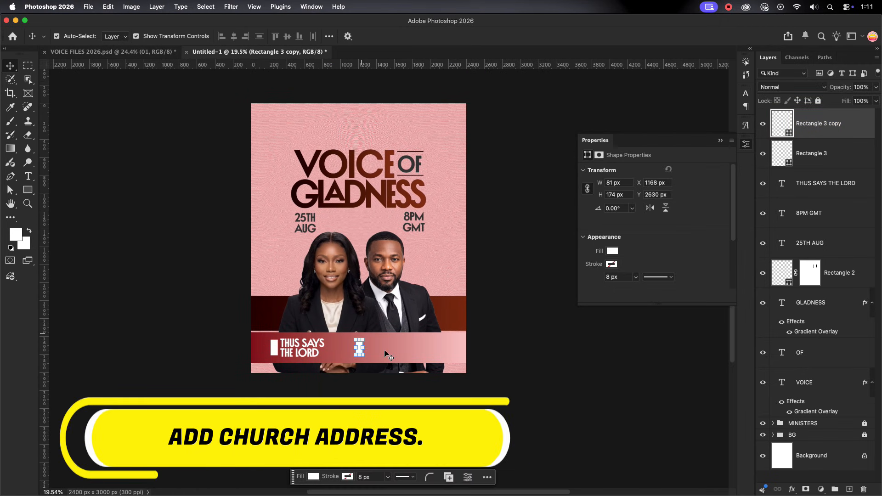
scroll(377, 343, "up", 5)
key("t")
left_click(357, 330)
type("THE GARDEN")
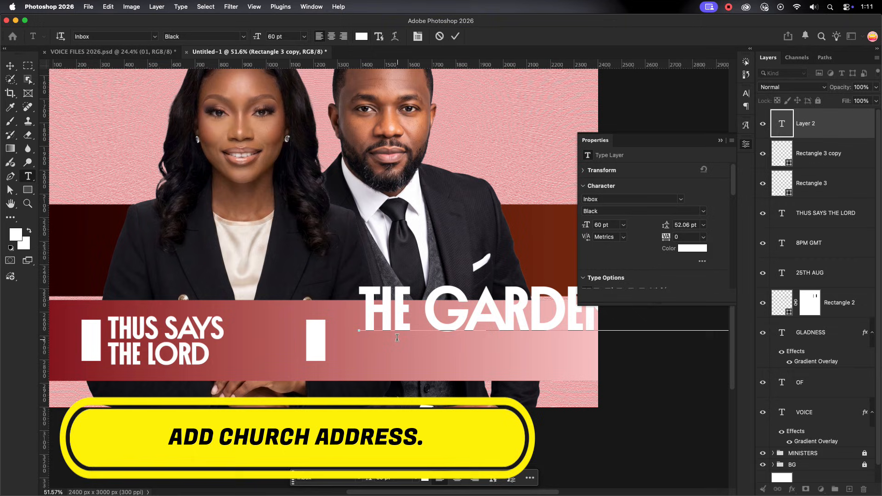
key("Return")
type("AND LOVE ")
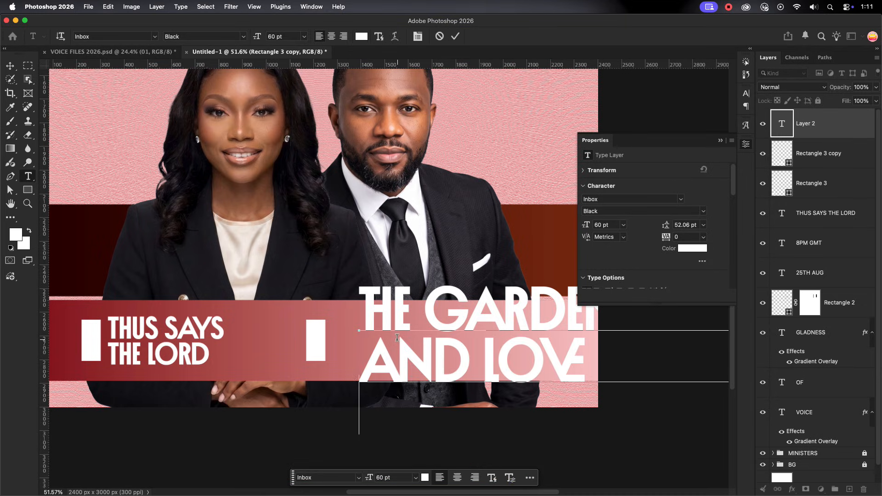
type("NEW AUDI")
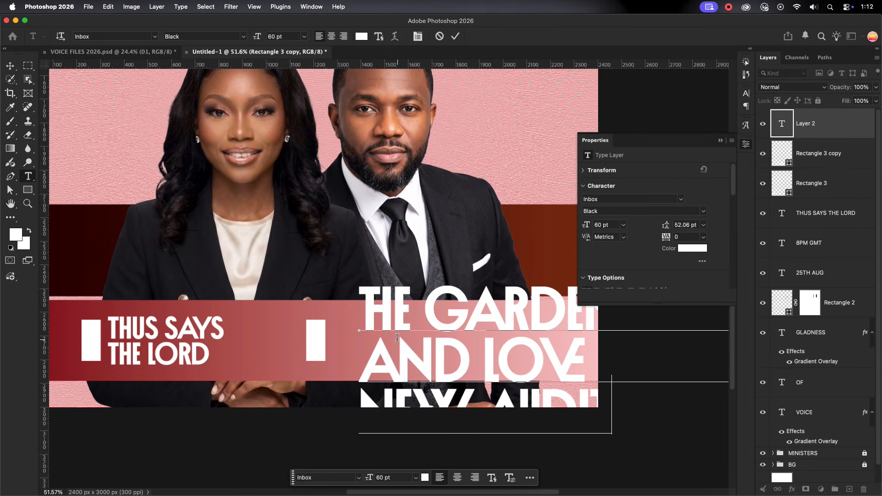
left_click(456, 35)
Move the church address text fully into the canvas area and turn off its ligatures and contextual alternates
key("v")
left_click_drag(441, 298, 184, 195)
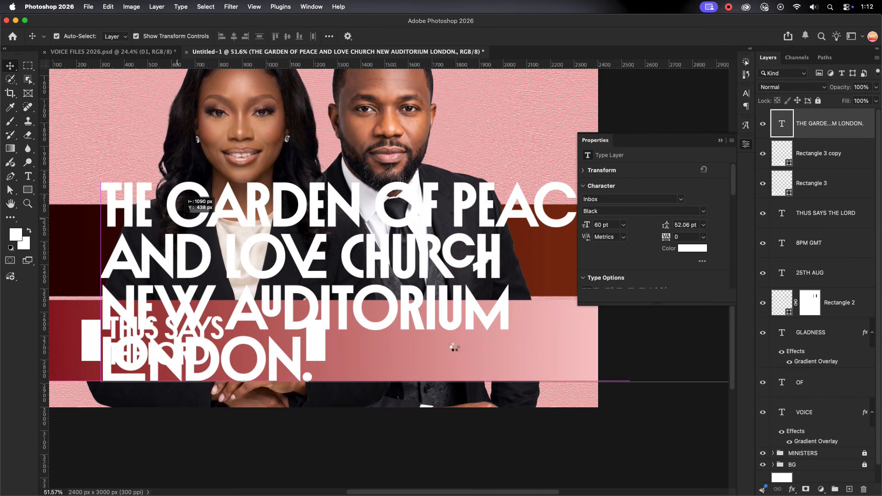
left_click(748, 95)
left_click(641, 176)
left_click(630, 177)
Scale the address text down to 17.59 pt and place it on the band beside the second white rectangle
left_click_drag(608, 284, 247, 312)
left_click_drag(156, 282, 391, 345)
left_click(509, 36)
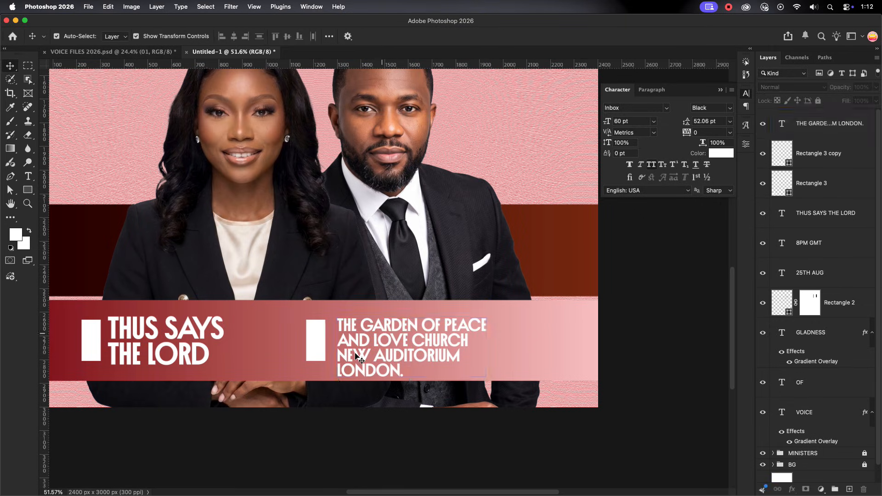
Reflow the church address into two lines reading THE GARDEN OF PEACE AND LOVE / CHURCH, NEW AUDITORIUM. LONDON
scroll(356, 356, "up", 3)
double_click(331, 331)
key("BackSpace")
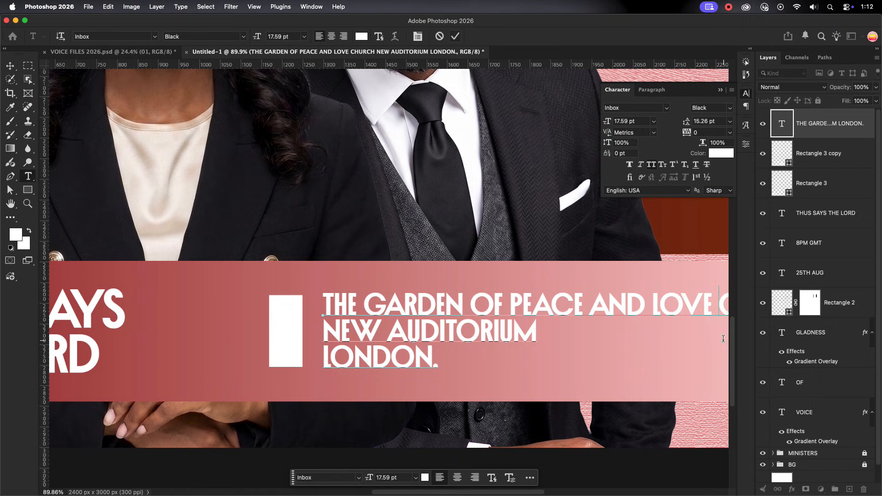
key("Return")
key("BackSpace")
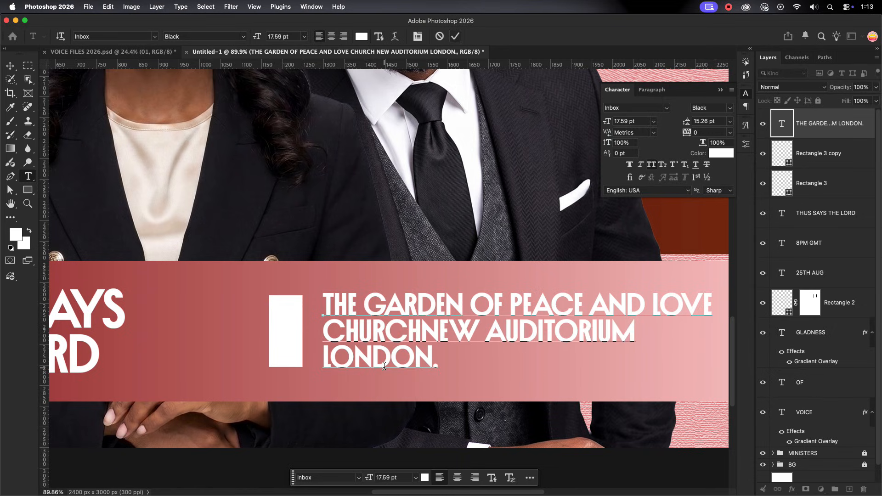
type(",")
key("BackSpace")
key("Left")
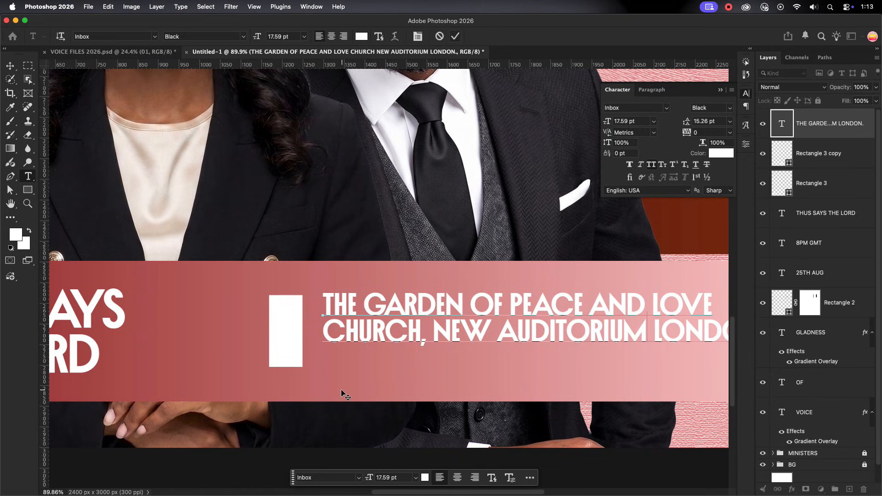
type(".")
left_click(455, 36)
Scale the two-line address down to 14.47 pt so it fits on the band beside the second white rectangle
key("v")
scroll(444, 276, "down", 5)
left_click_drag(546, 280, 500, 281)
left_click_drag(422, 275, 421, 276)
key("Return")
Recolor the address text to dark red 320401, sampled from the dark end of the upper band
left_click(721, 154)
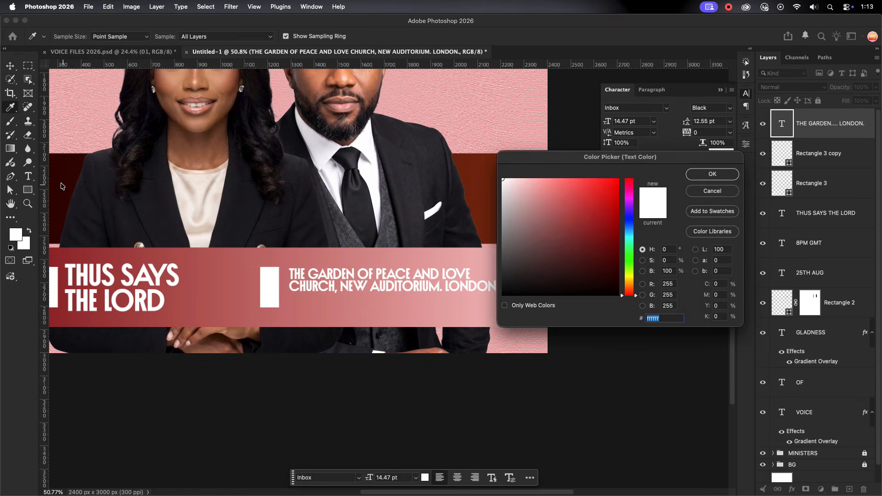
left_click(58, 186)
left_click(712, 174)
left_click(589, 234)
scroll(590, 235, "down", 5)
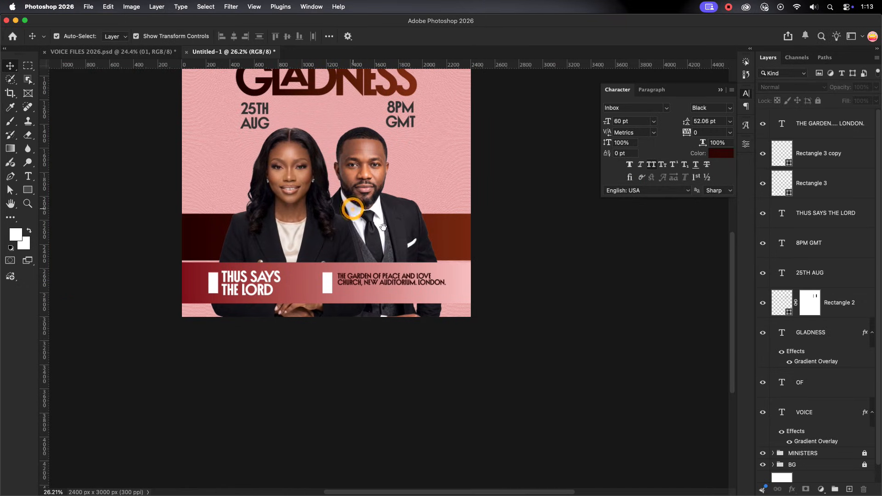
left_click_drag(352, 207, 415, 236)
Set the tracking of the church address text to 25
scroll(436, 316, "up", 4)
left_click(433, 305)
scroll(438, 321, "up", 4)
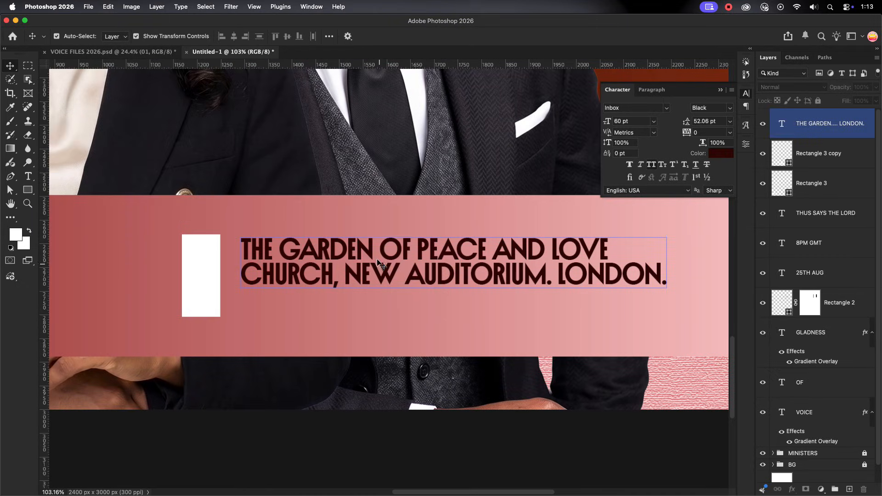
left_click(722, 134)
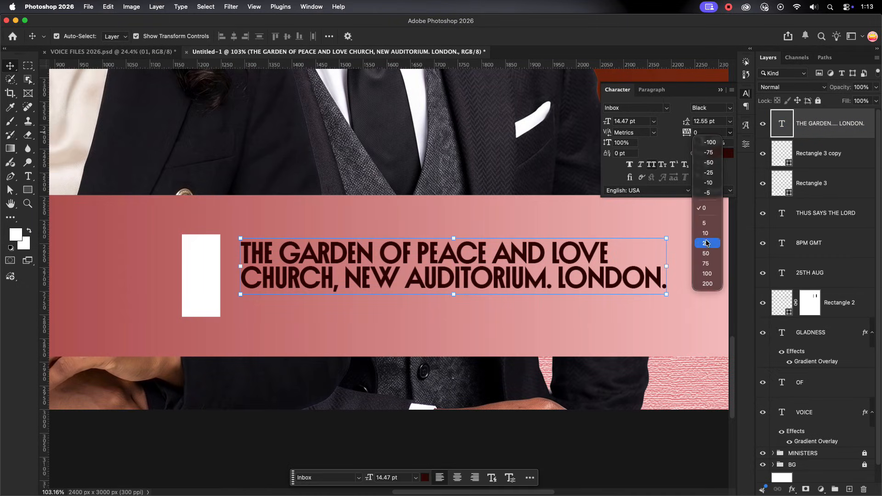
left_click(708, 243)
left_click(316, 325)
scroll(317, 324, "down", 4)
scroll(417, 304, "down", 1)
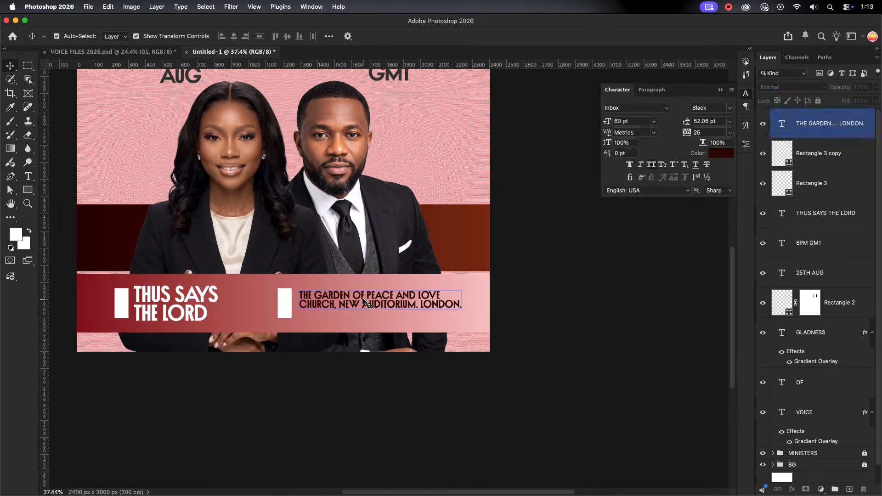
Duplicate the address text directly below itself and replace the copy's wording with the placeholder contact phone number
left_click(366, 302)
left_click_drag(366, 301, 367, 322, "alt")
double_click(413, 325)
key("ctrl+a")
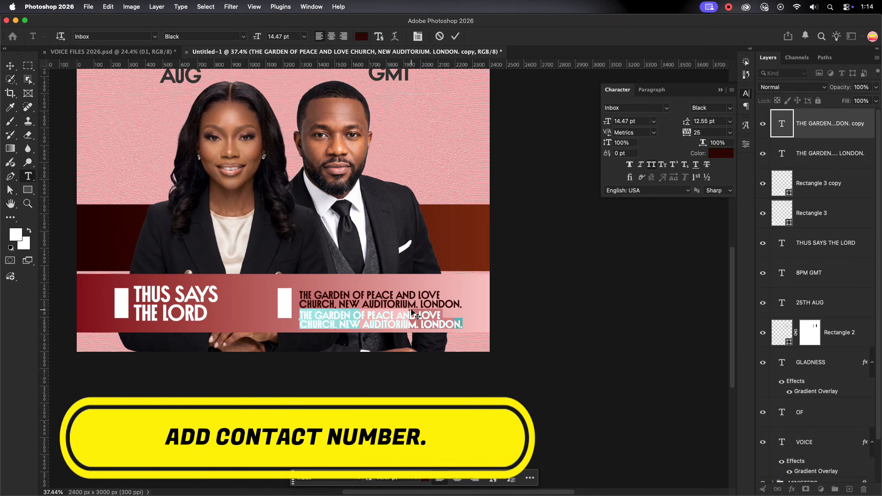
key("BackSpace")
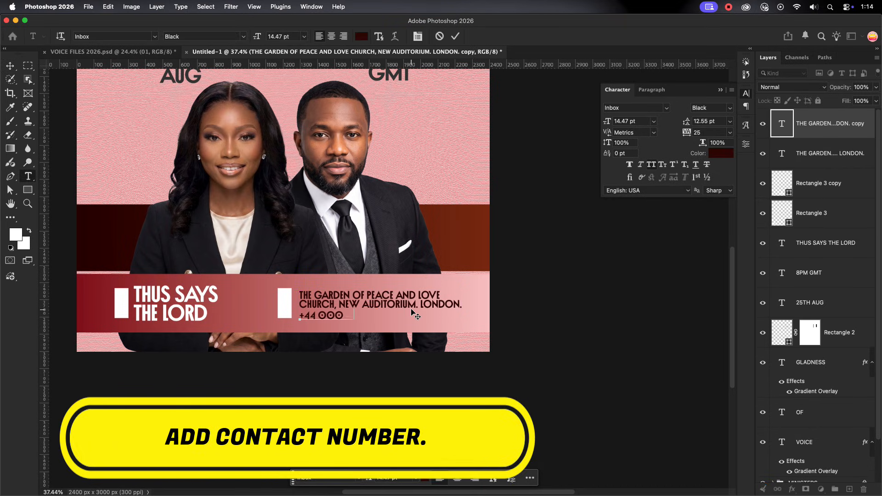
type("+44 000 000 000 000")
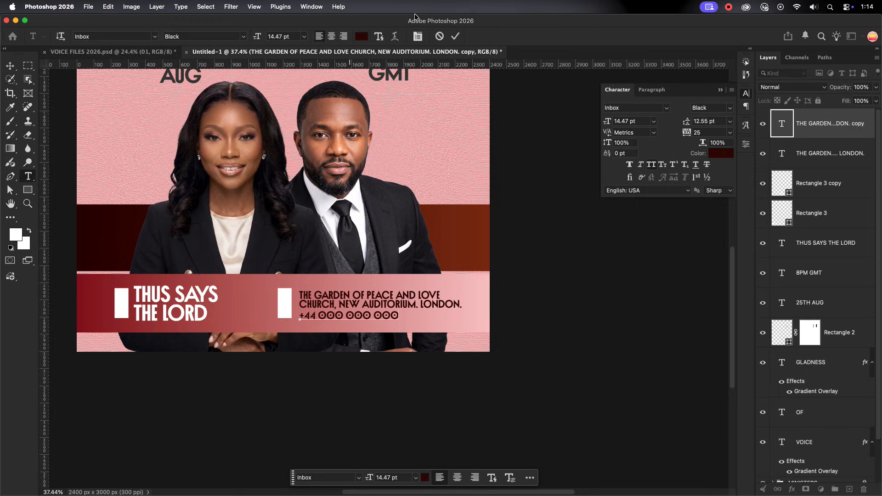
left_click(456, 36)
left_click(528, 270)
scroll(460, 308, "down", 3)
scroll(524, 310, "down", 2)
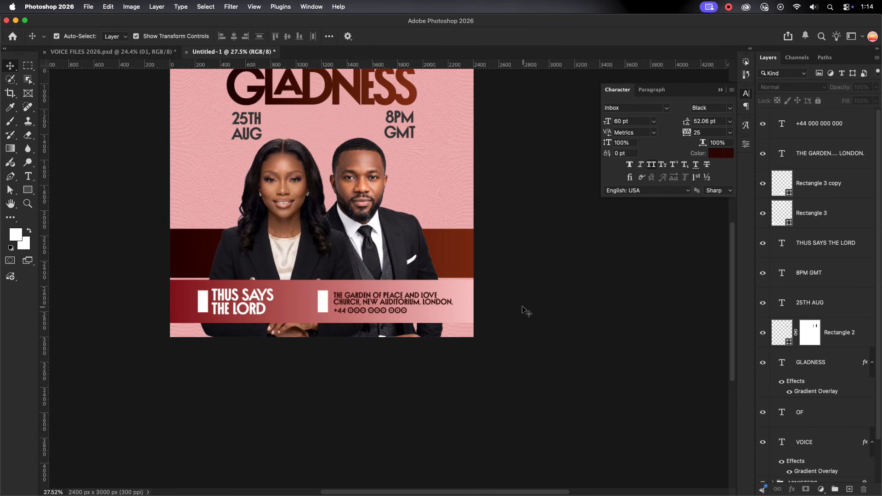
scroll(523, 308, "down", 2)
left_click_drag(357, 207, 399, 289)
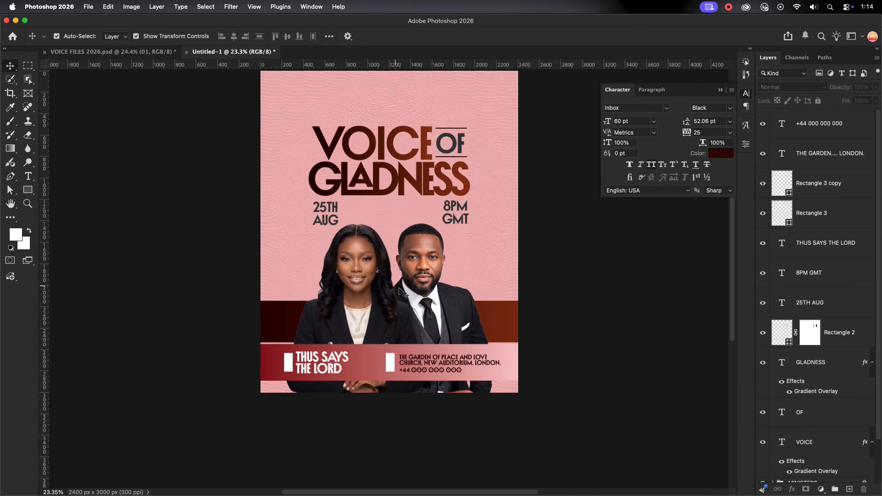
Add a new text layer reading THEME: in the dark red text color on the poster
left_click(820, 123)
left_click(28, 176)
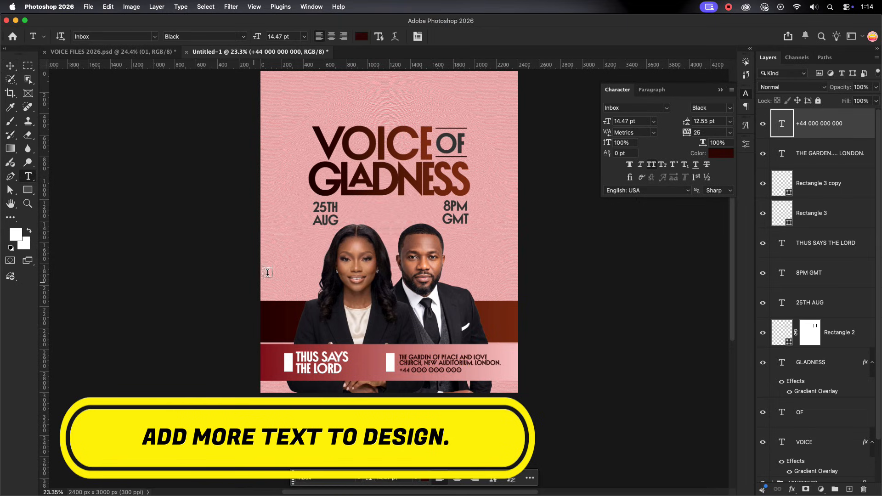
left_click(267, 273)
type("THEME")
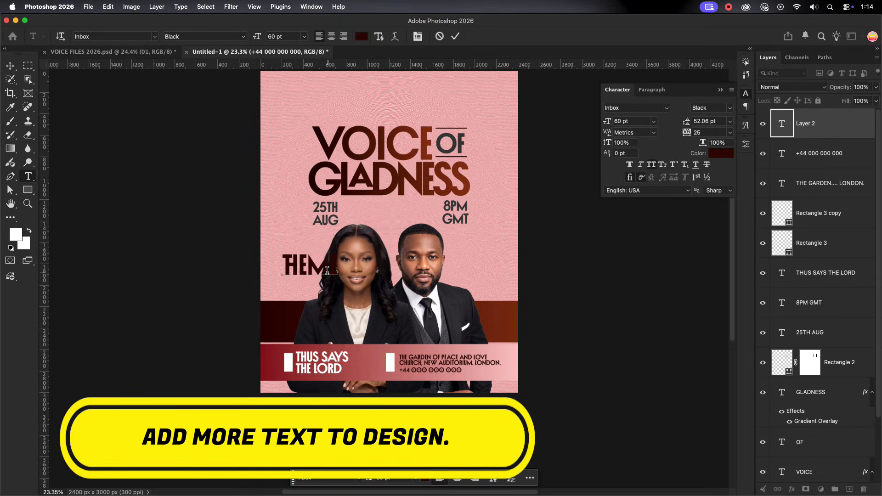
left_click(456, 35)
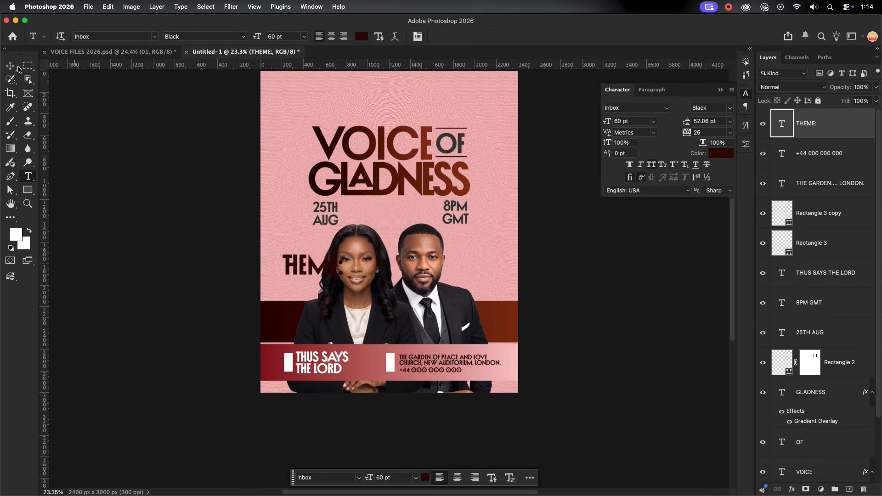
Rotate the THEME: text by -90°, scale it down to 14.57 pt and place it on the first white rectangle
key("v")
left_click_drag(347, 270, 322, 261)
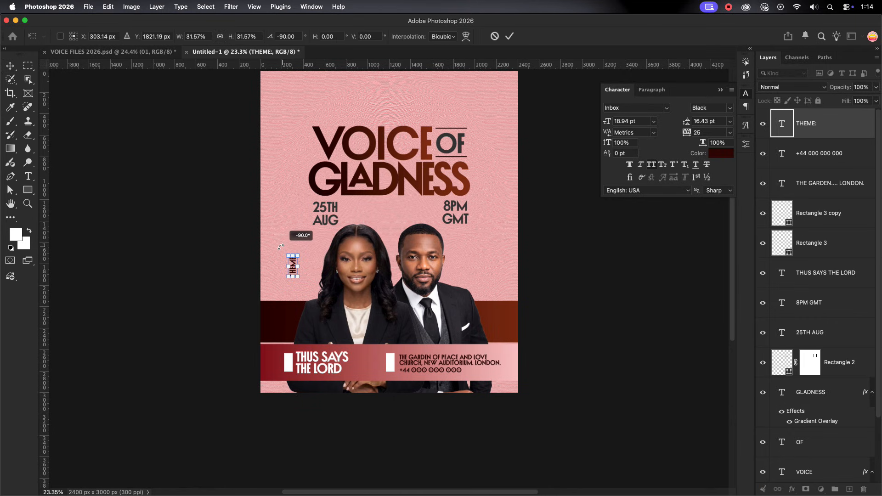
key("Return")
scroll(289, 261, "up", 5)
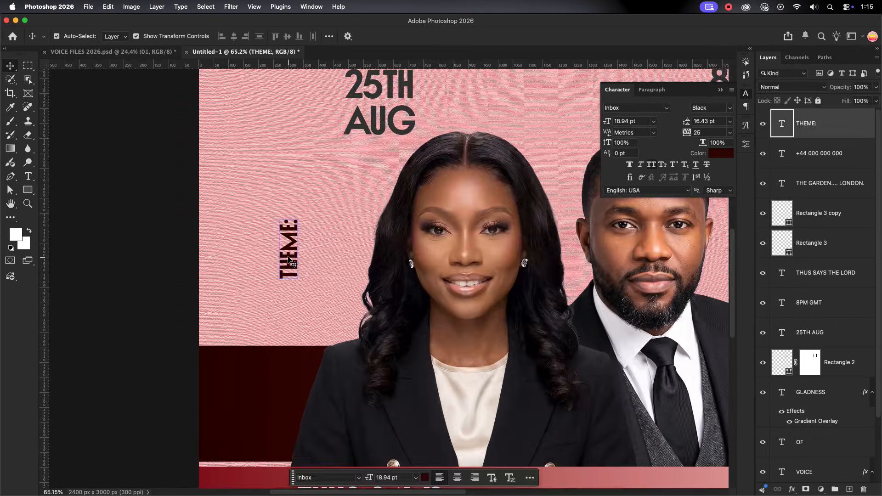
scroll(289, 262, "down", 3)
left_click_drag(289, 263, 281, 380)
key("Return")
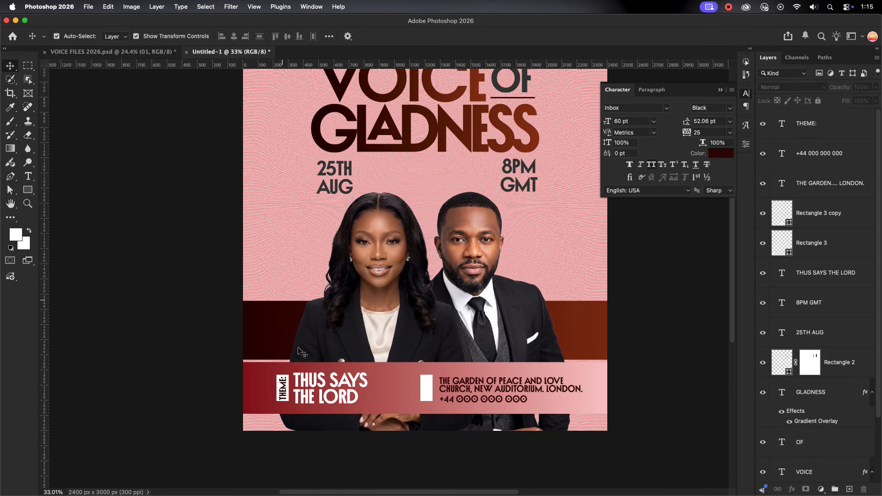
Stretch the first white rectangle taller at both its lower and upper edges to leave more room around THEME:
scroll(284, 394, "up", 5)
left_click(284, 396)
key("super+t")
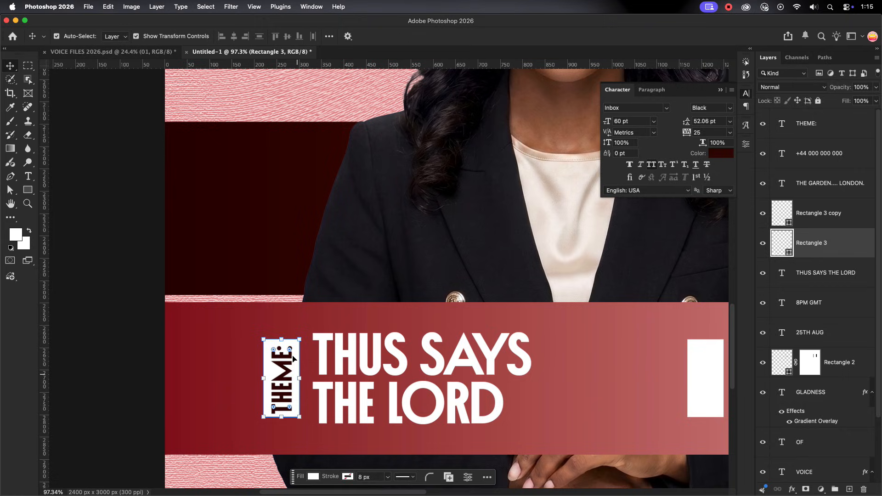
left_click_drag(282, 399, 281, 422)
left_click(280, 340)
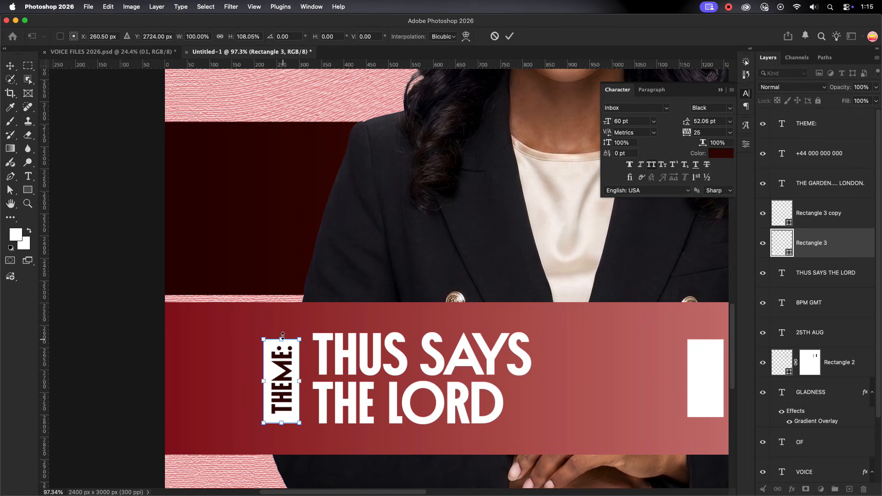
left_click_drag(282, 331, 282, 332)
key("Return")
left_click(276, 373)
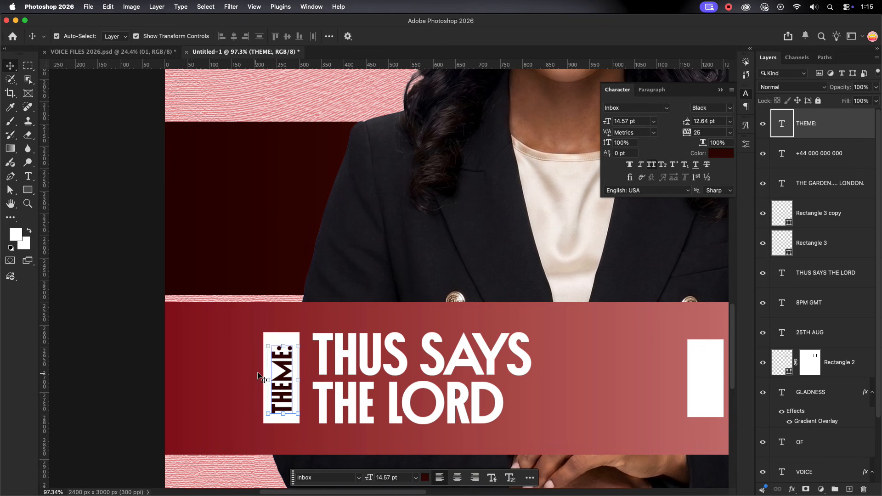
left_click(247, 379)
scroll(249, 379, "down", 5)
scroll(249, 376, "down", 1)
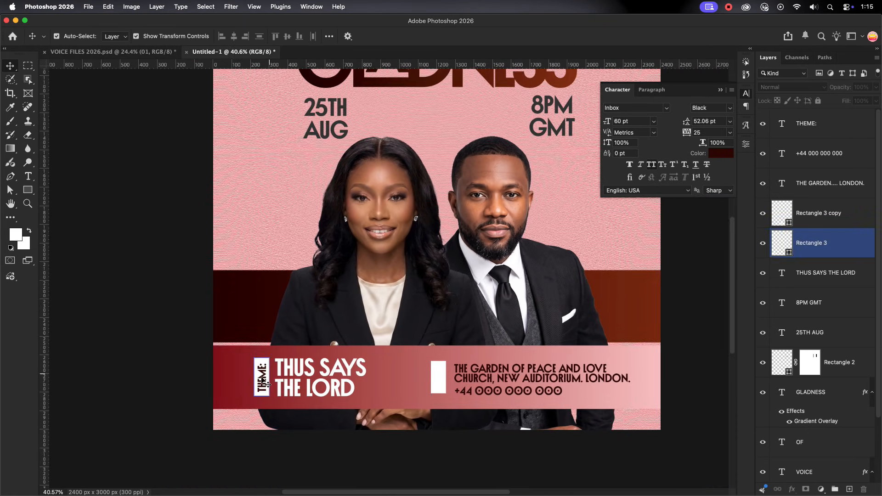
Duplicate the vertical THEME: text horizontally onto the second white rectangle beside the address
left_click(262, 381)
left_click_drag(262, 381, 434, 382)
scroll(450, 398, "up", 1)
scroll(449, 398, "up", 5)
Stretch the second white rectangle at its upper and lower edges to 118.39% of its height
left_click(445, 384)
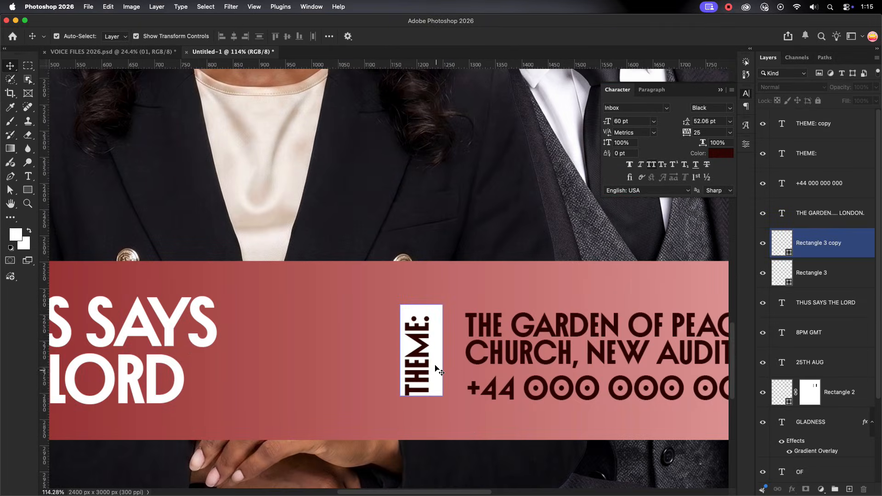
key("ctrl+t")
left_click_drag(423, 296, 423, 296)
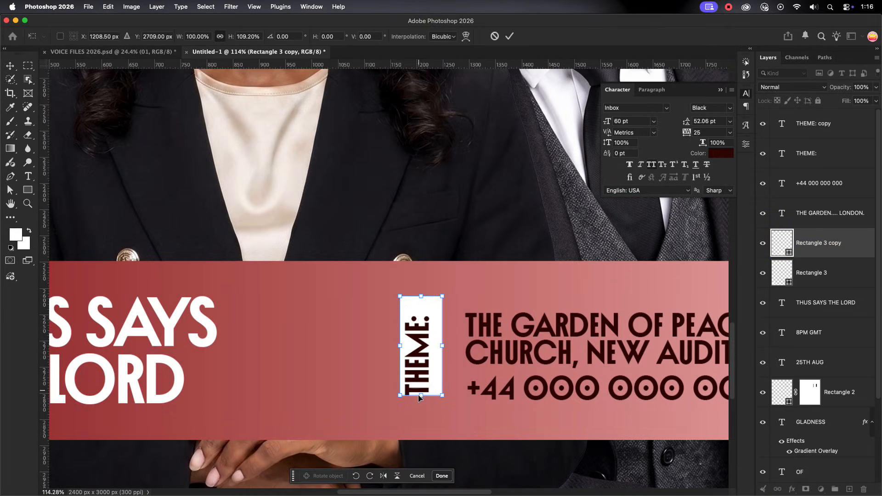
left_click_drag(421, 395, 421, 404)
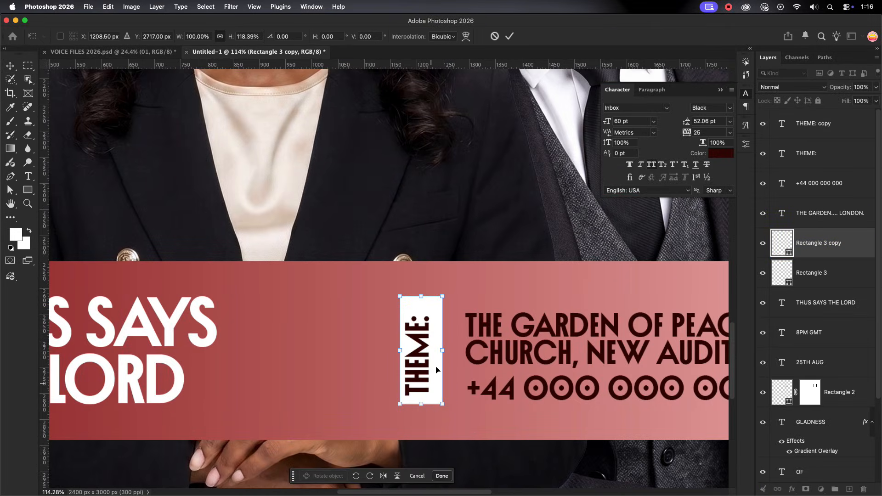
Change the duplicated vertical label on the second white rectangle to VENUE:
double_click(427, 335)
key("ctrl+a")
type("VEN")
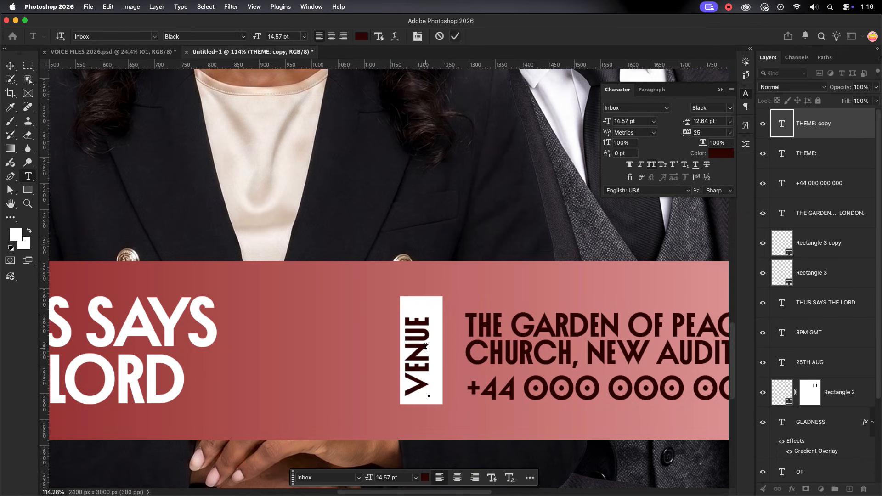
left_click(452, 39)
key("v")
Select the VENUE: label together with its white rectangle and align their horizontal and vertical centers
left_click(438, 331, "shift")
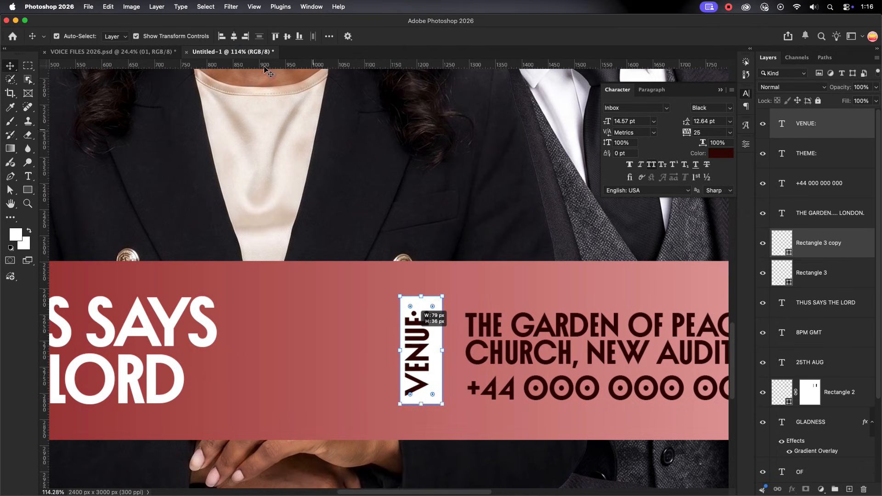
left_click(234, 37)
left_click(287, 36)
left_click(480, 282)
scroll(479, 282, "down", 5)
left_click_drag(143, 307, 172, 316)
left_click(203, 220)
Change the color of both the contact phone number and the church address text to white
scroll(205, 220, "down", 5)
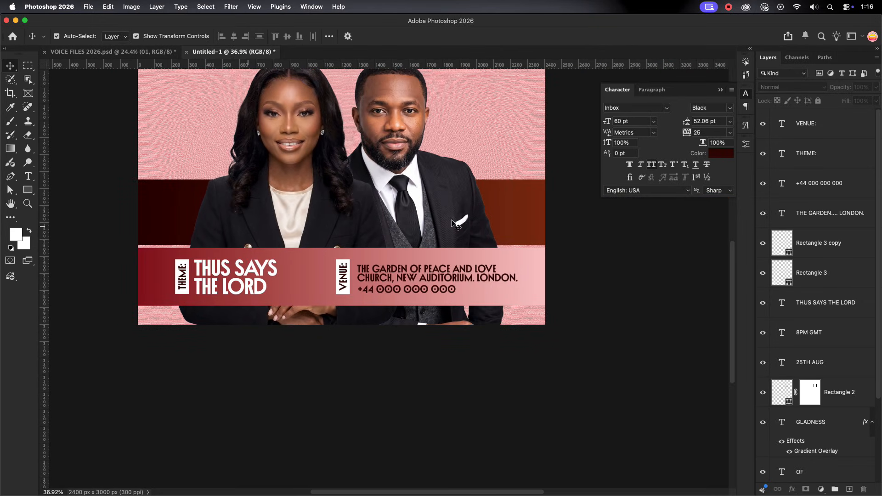
left_click_drag(404, 170, 464, 237)
left_click(467, 358)
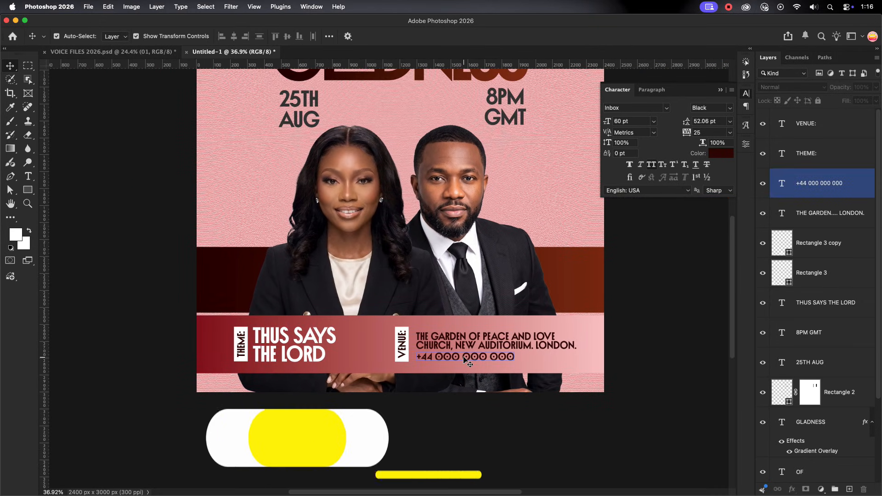
left_click(721, 153)
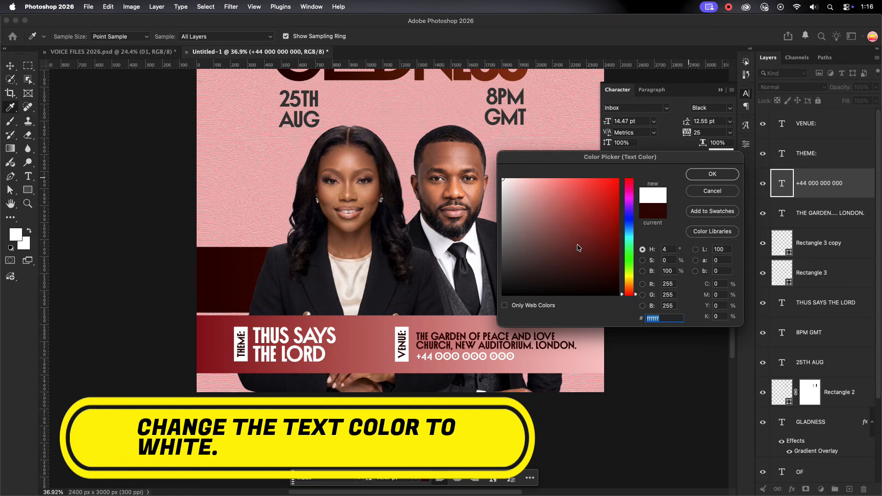
key("Return")
left_click(488, 340)
left_click(721, 153)
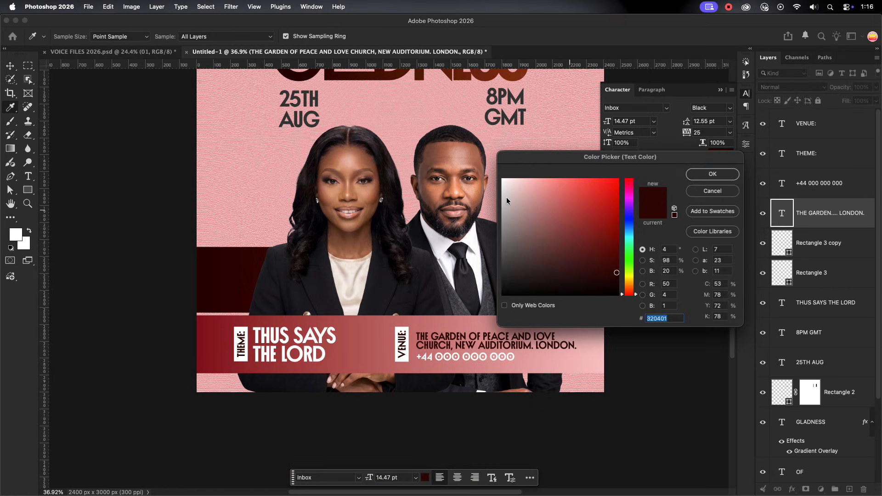
left_click_drag(507, 197, 482, 166)
left_click(712, 174)
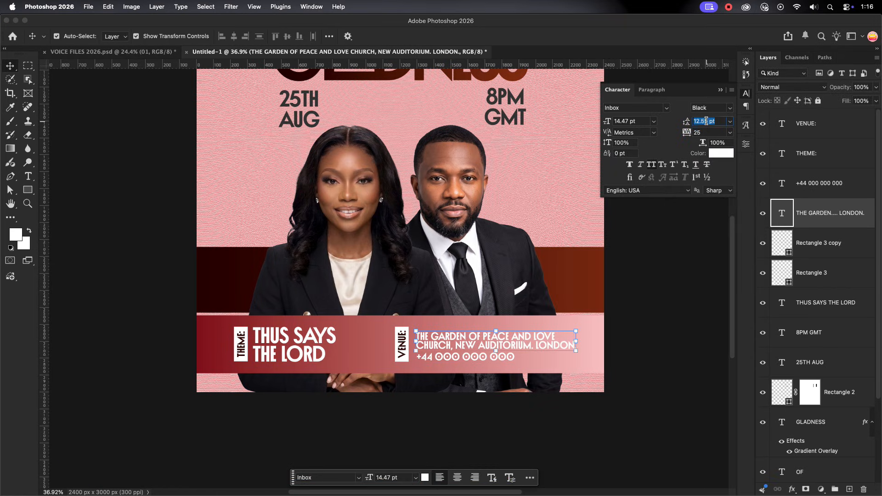
Set the leading of the church address text to 14 pt
left_click(628, 325)
key("super+minus")
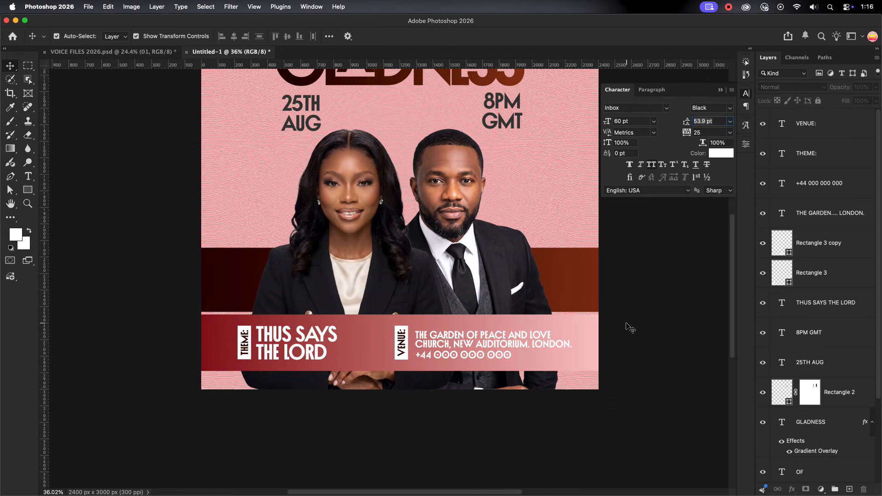
left_click(458, 348)
left_click(712, 120)
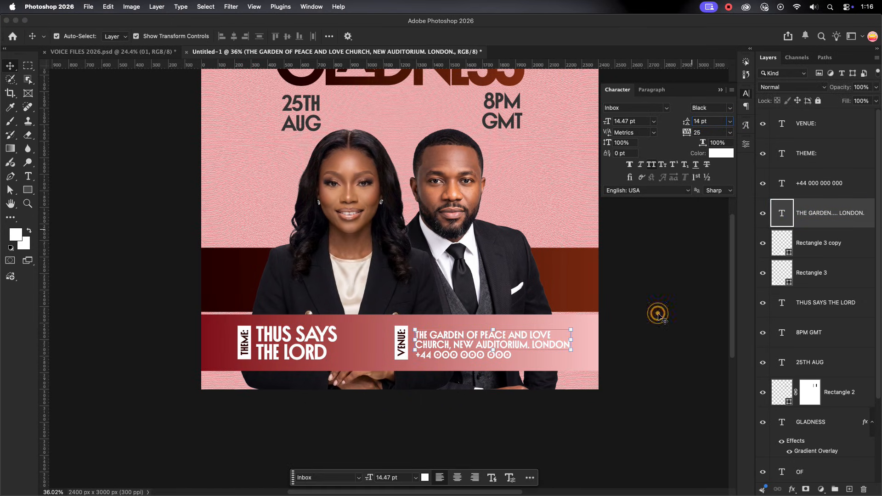
Select the VOICE OF GLADNESS title with its accent lines and nudge it slightly down
left_click(659, 314)
scroll(659, 315, "down", 5)
left_click_drag(386, 208, 408, 265)
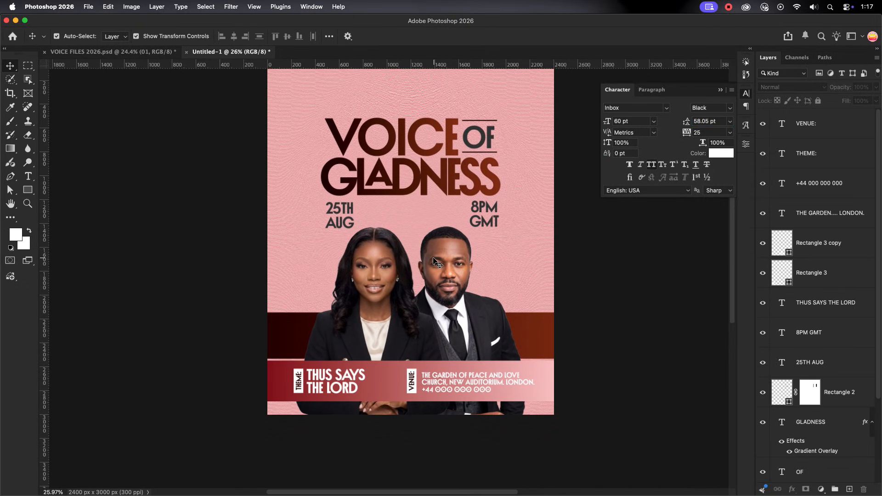
scroll(435, 262, "up", 2)
scroll(435, 263, "down", 3)
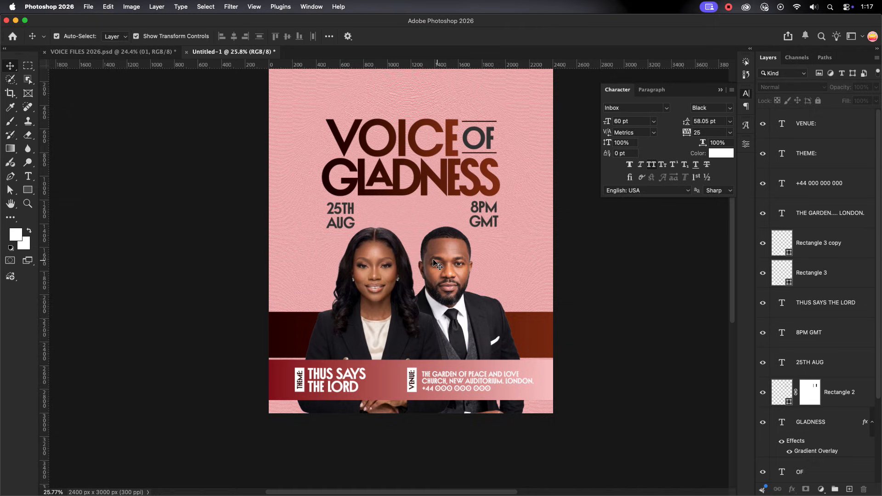
scroll(435, 262, "down", 2)
scroll(340, 117, "down", 1)
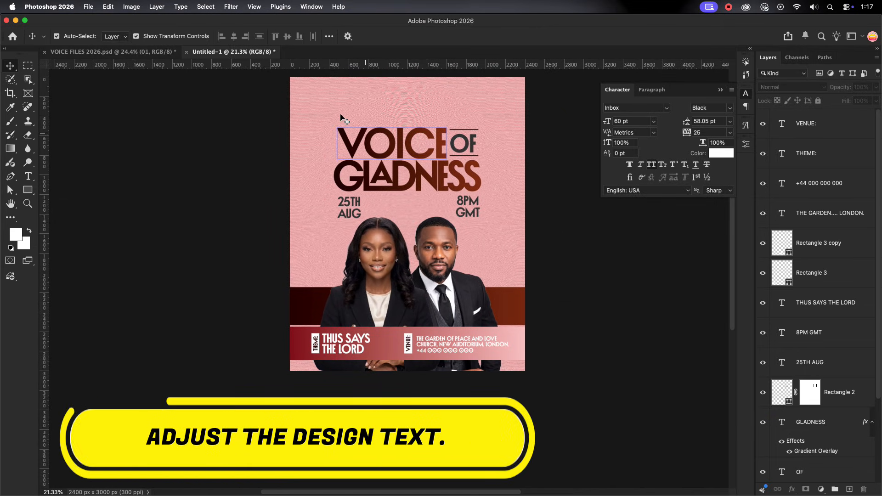
left_click_drag(358, 134, 483, 180)
key("shift+Down")
key("shift+Down")
Select the 8PM GMT and 25TH AUG texts and nudge them slightly down below the title
left_click_drag(493, 231, 477, 212)
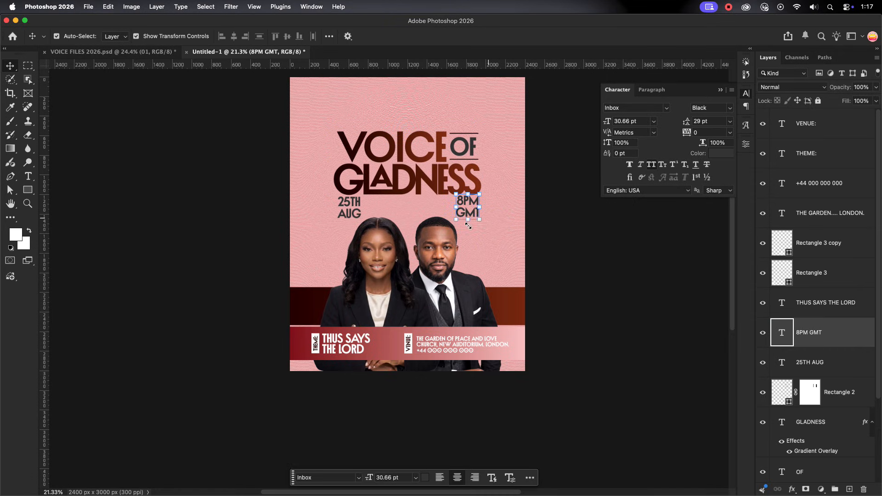
left_click(367, 215)
left_click(495, 238)
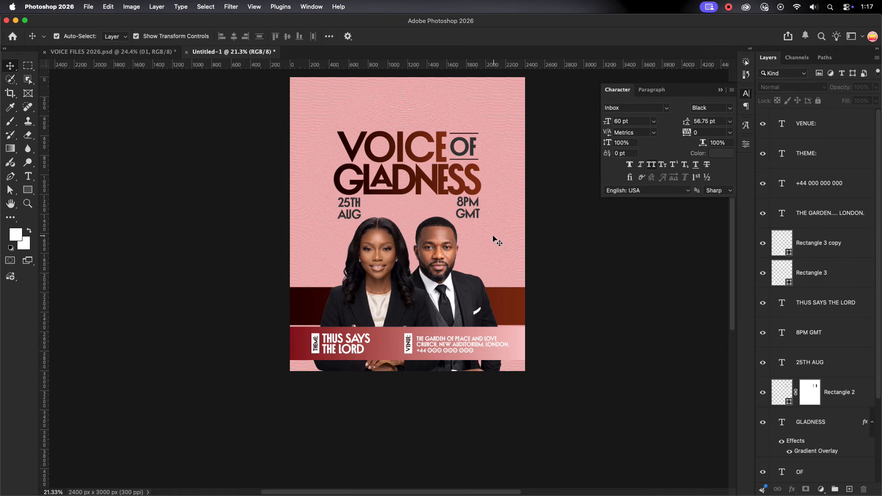
Draw a white triangle of about 279 x 135 px on the pink background above the start of the title
left_click(433, 183)
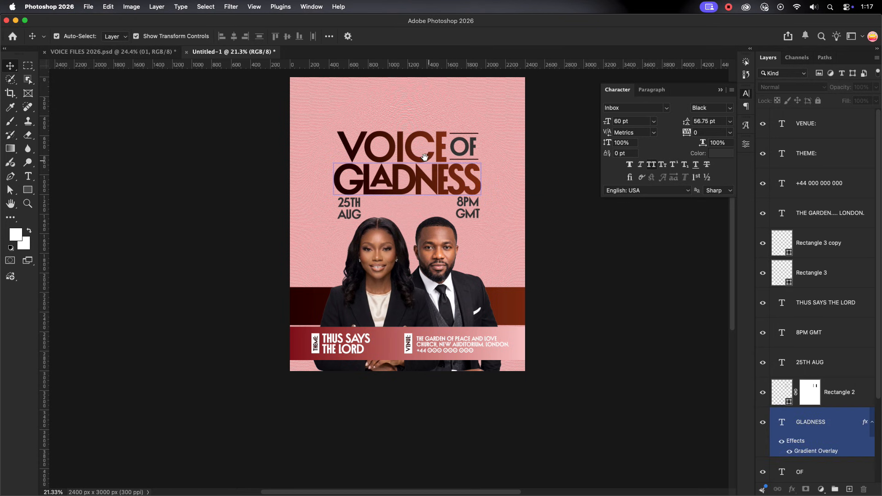
scroll(428, 184, "up", 2)
left_click(225, 85)
scroll(416, 147, "up", 3)
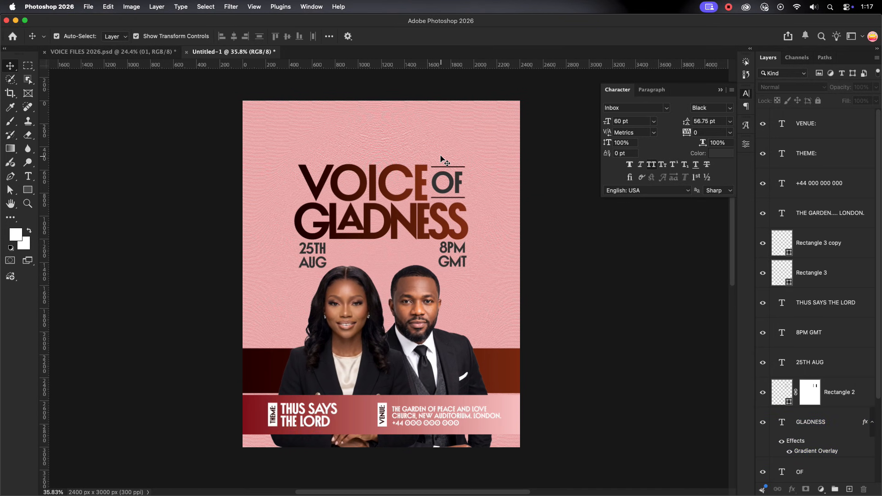
left_click_drag(369, 140, 425, 179)
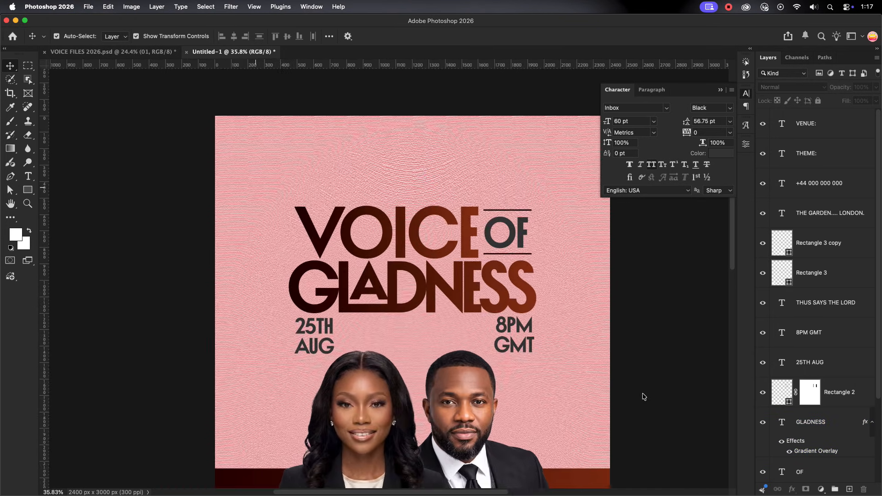
right_click(28, 189)
left_click(69, 206)
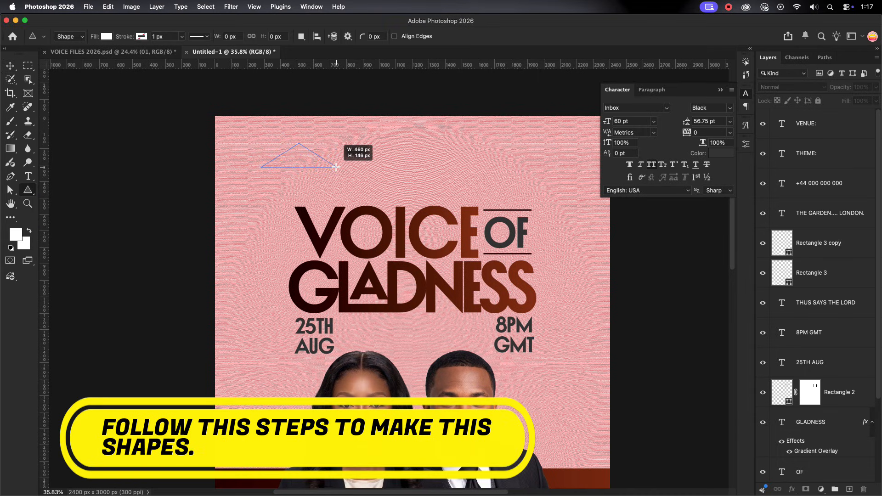
left_click_drag(309, 165, 307, 166)
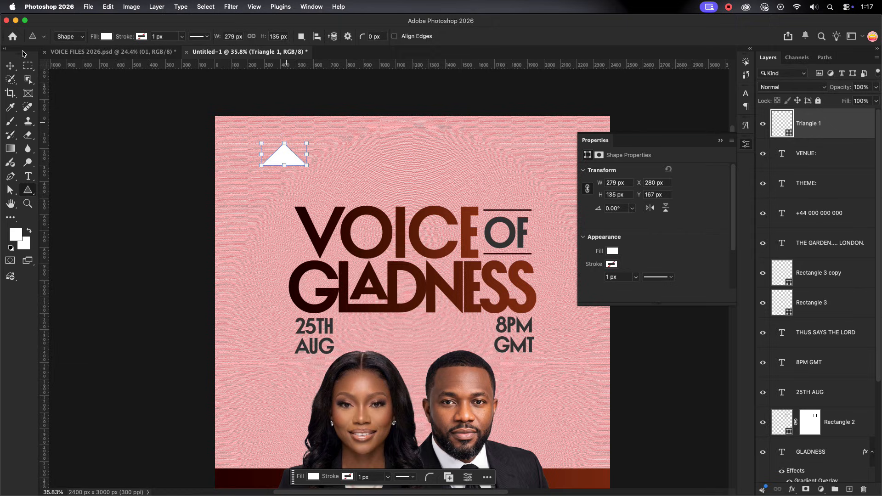
Duplicate the white triangle and move the copy partly below the original
key("v")
left_click(843, 133)
key("super+j")
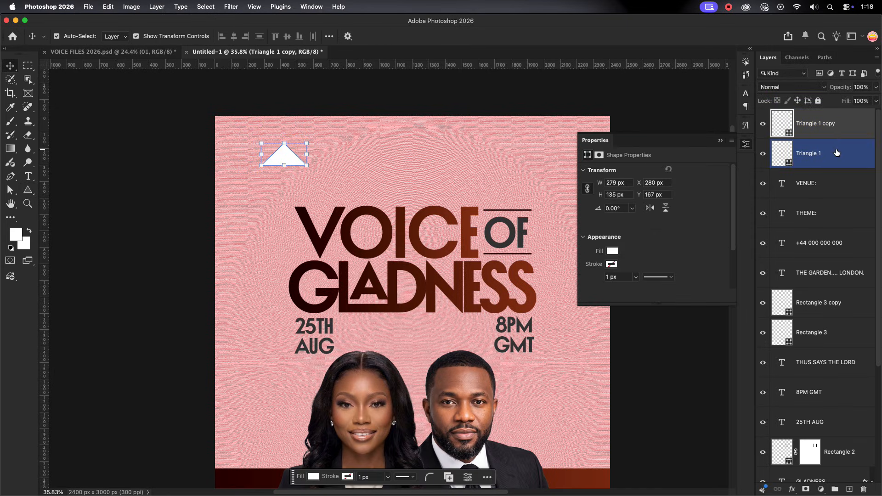
left_click(345, 178)
left_click_drag(290, 159, 291, 173)
left_click(835, 154)
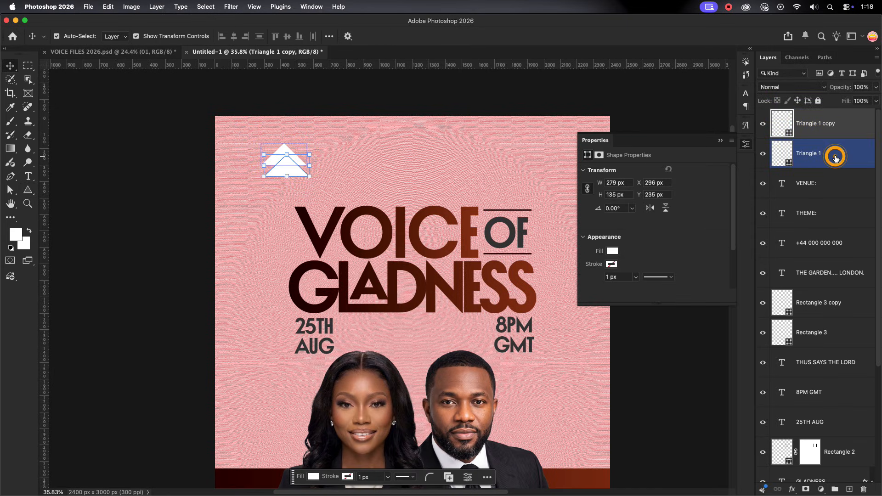
key("super+bracketright")
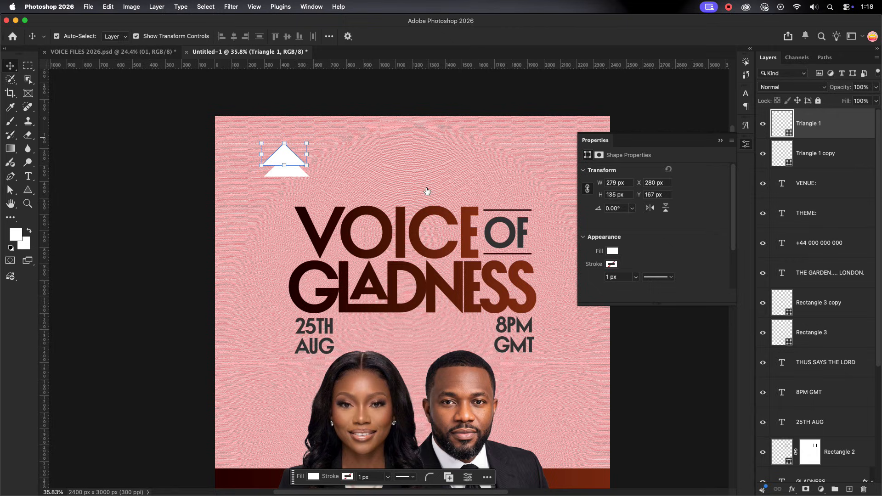
left_click(270, 168)
left_click(281, 159)
left_click(835, 161)
key("super+bracketright")
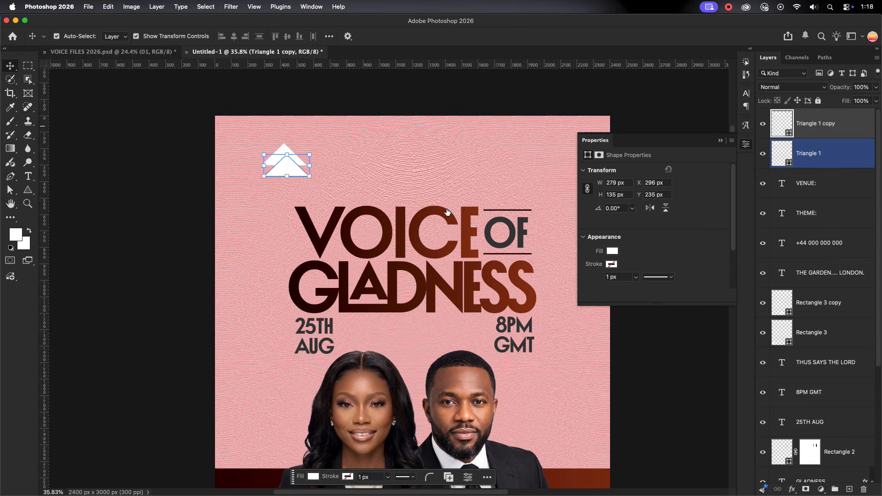
Align the copied triangle directly beneath the original at X 280 px and change its fill to red
left_click_drag(283, 171, 304, 171)
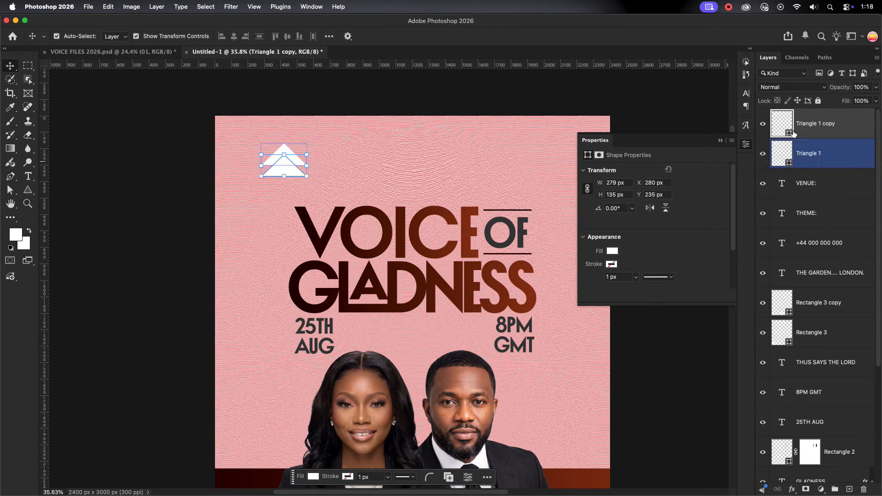
double_click(782, 123)
left_click(700, 176)
left_click(347, 163)
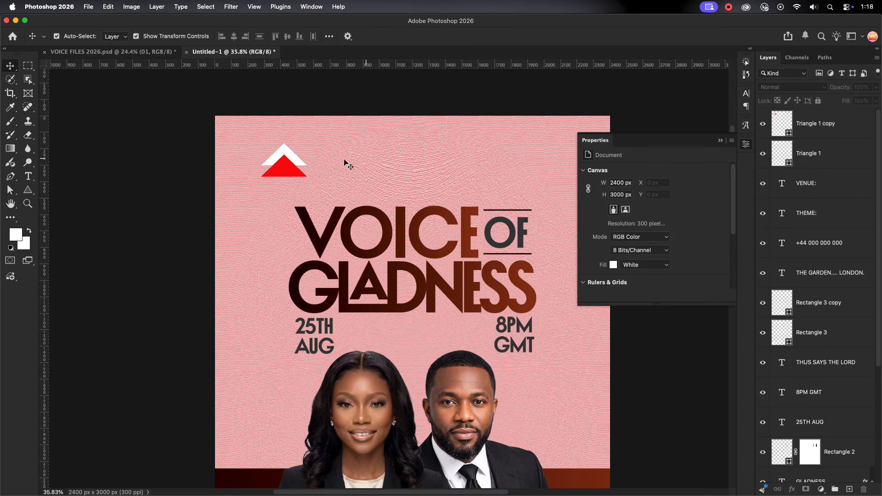
Add a layer mask to the original white triangle
left_click(294, 157)
left_click(323, 146)
left_click_drag(236, 168, 332, 157)
left_click(333, 157)
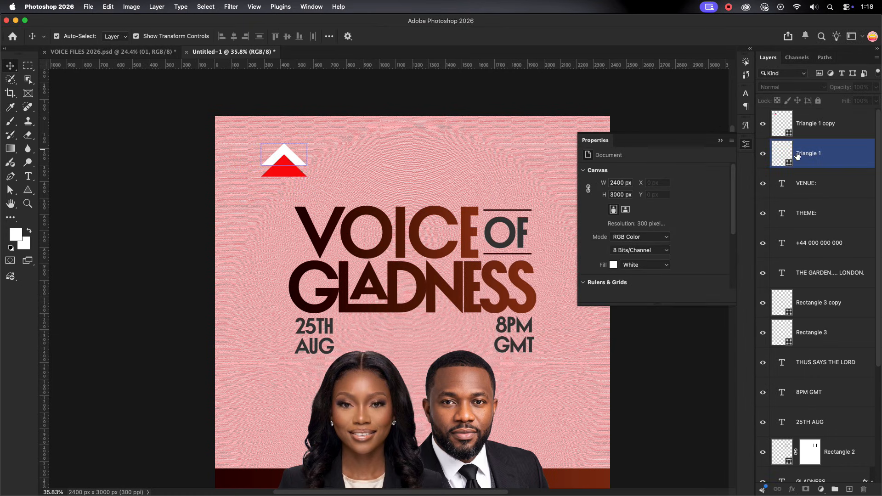
left_click(800, 155)
left_click(806, 490)
Load the red triangle's outline as a selection, mask that area out of the white triangle, and hide the red triangle
left_click(787, 131)
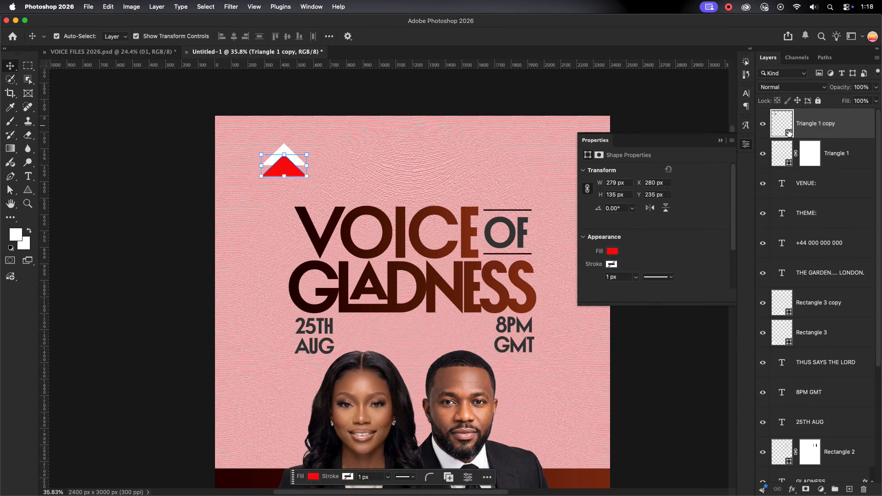
left_click(786, 131, "alt")
scroll(466, 228, "down", 5)
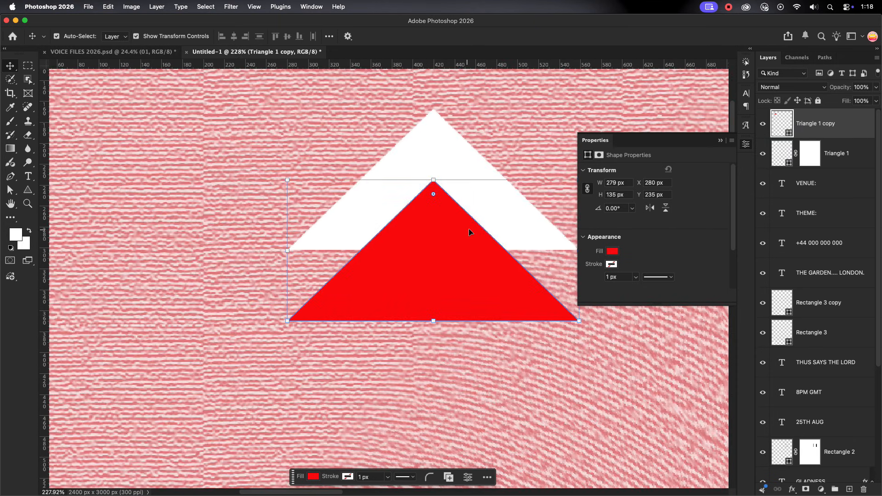
scroll(469, 228, "up", 5)
scroll(292, 251, "down", 7)
left_click(781, 123, "super")
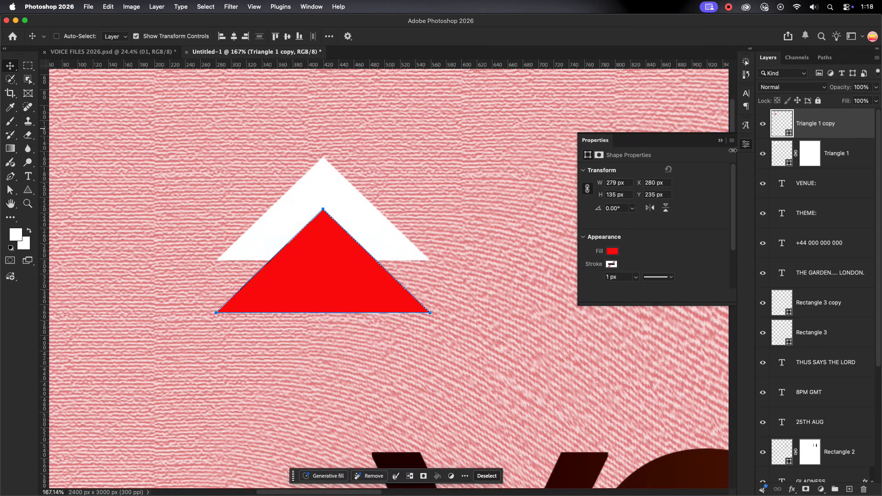
scroll(305, 252, "down", 2)
left_click(819, 156)
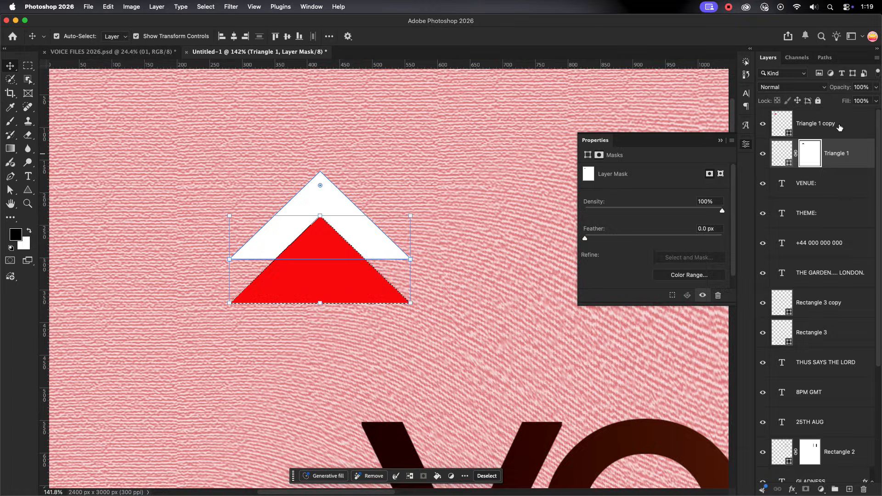
left_click(821, 130)
key("super+d")
left_click(763, 124)
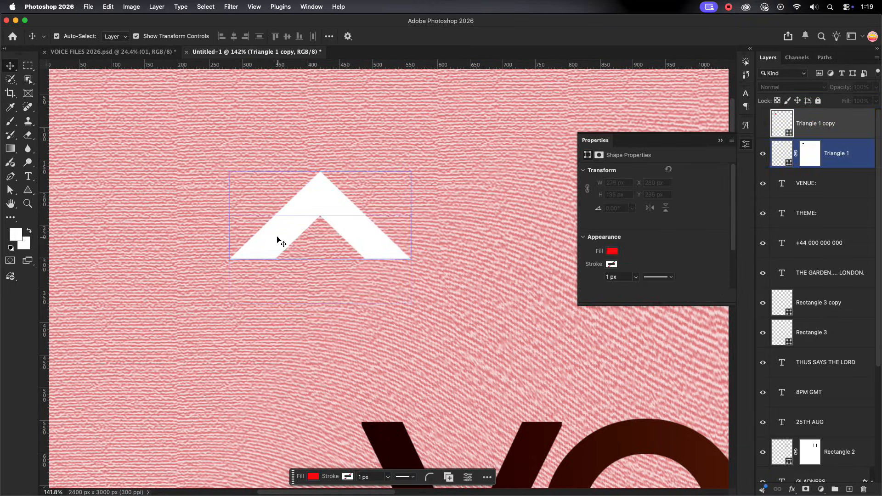
Convert the masked white chevron layer to a smart object
scroll(277, 241, "down", 10)
left_click(317, 228)
left_click(844, 124)
left_click(850, 155)
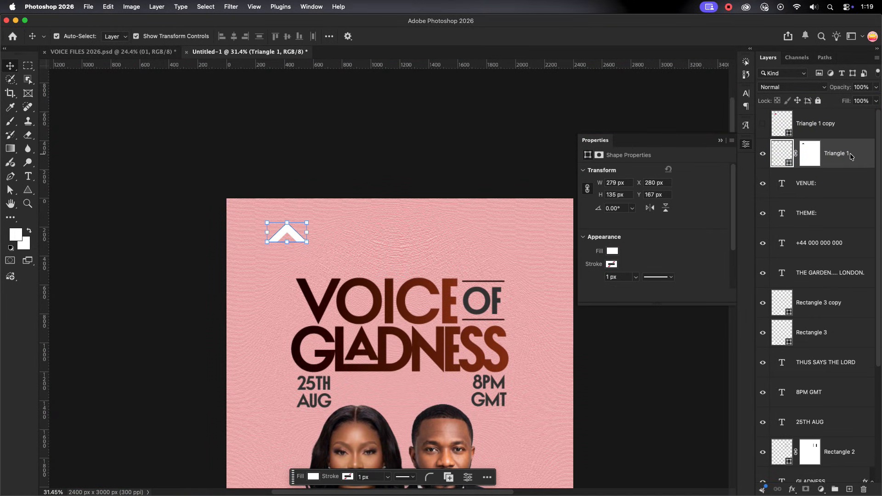
right_click(851, 155)
left_click(805, 357)
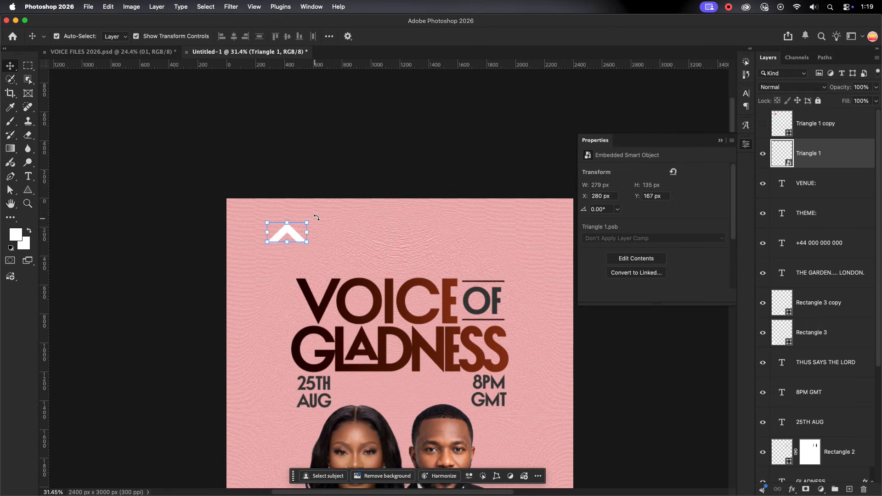
Rotate the white chevron 90° clockwise so it points right
left_click_drag(317, 217, 291, 255)
key("Return")
left_click(362, 207)
Duplicate the rotated chevron and offset the copy slightly to the left at X 468 px, overlapping the original
key("super+j")
scroll(292, 252, "up", 5)
left_click(411, 221)
left_click(291, 214)
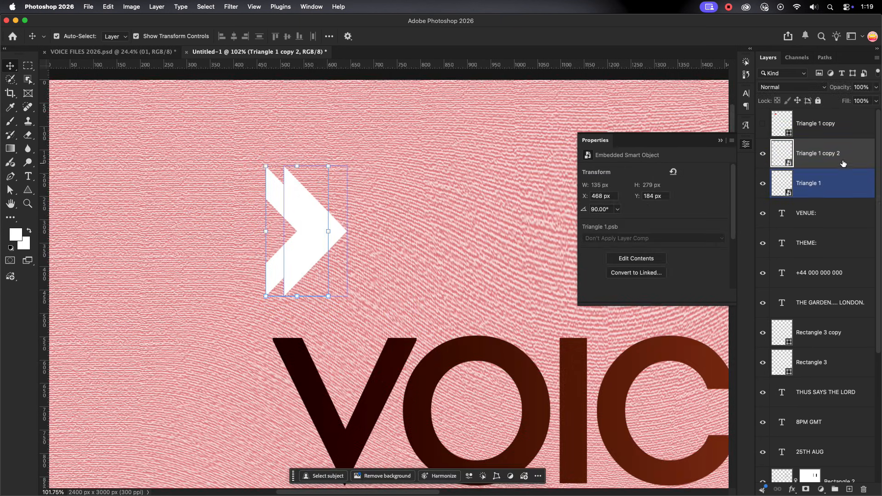
Add a mask to the original chevron and mask out the area covered by its overlapping copy
left_click(828, 191)
left_click(806, 490)
left_click(782, 153, "super")
left_click(808, 161)
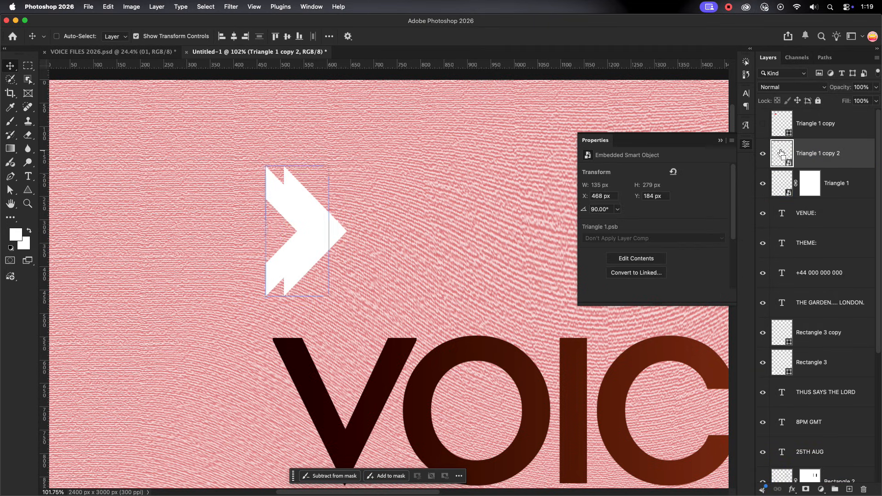
left_click(810, 183)
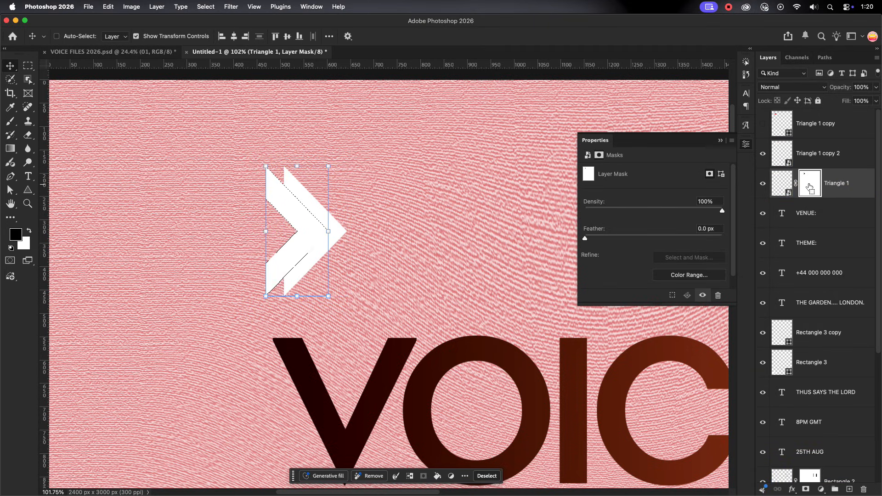
key("super+d")
Convert the masked chevron to a smart object and repeat it leftward to form a row of four right-pointing chevrons
right_click(841, 186)
left_click(809, 356)
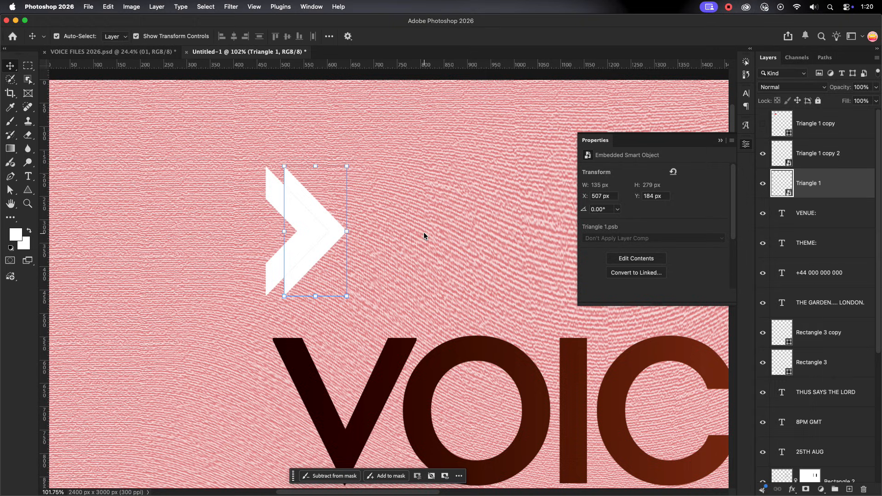
left_click_drag(269, 227, 227, 254)
Select the four chevron layers and combine them into one smart object
left_click_drag(156, 146, 317, 254)
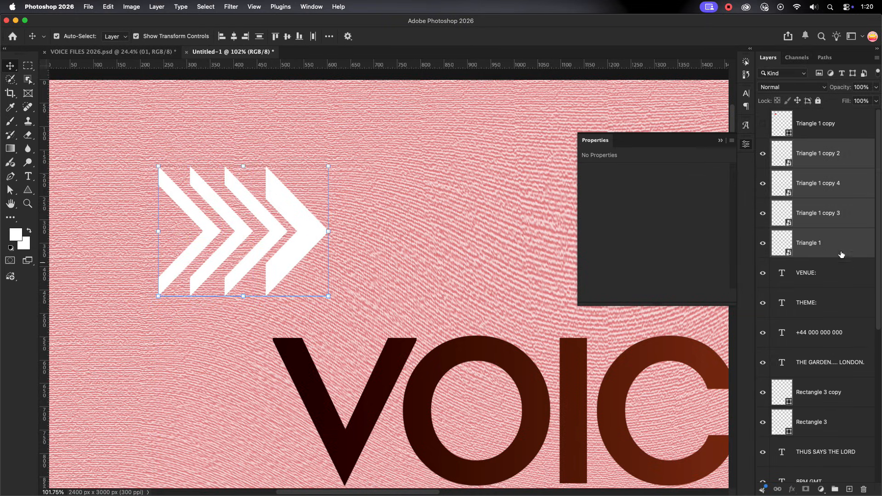
right_click(841, 252)
left_click(761, 422)
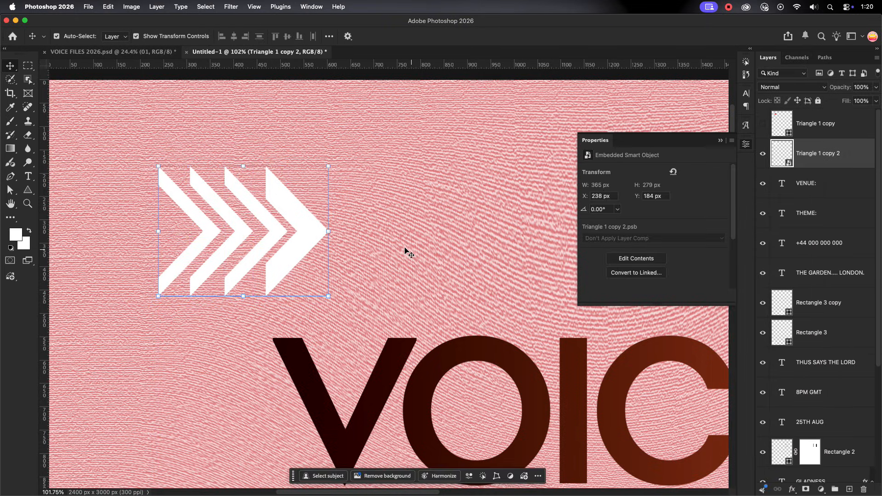
Scale the chevron graphic down to about 157 x 121 px and place it on the dark band beside the woman
scroll(407, 251, "down", 5)
scroll(407, 252, "down", 3)
scroll(407, 251, "up", 3)
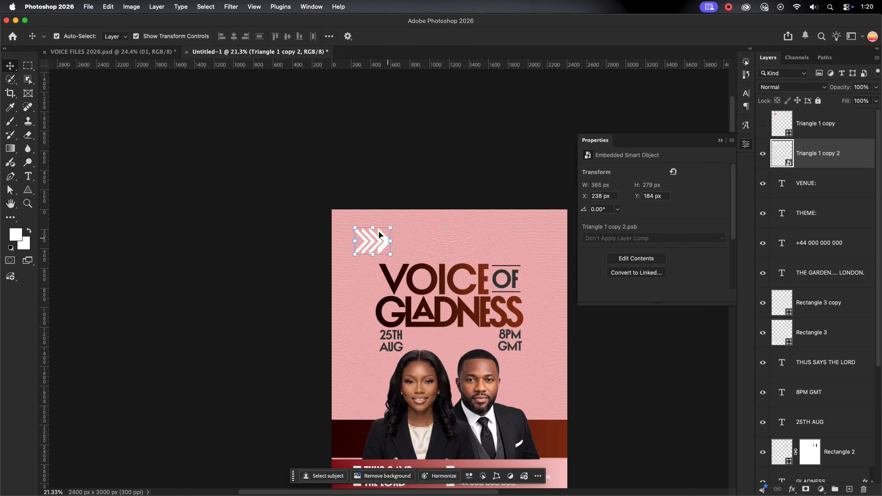
left_click_drag(391, 255, 357, 441)
left_click(487, 35)
left_click(406, 341)
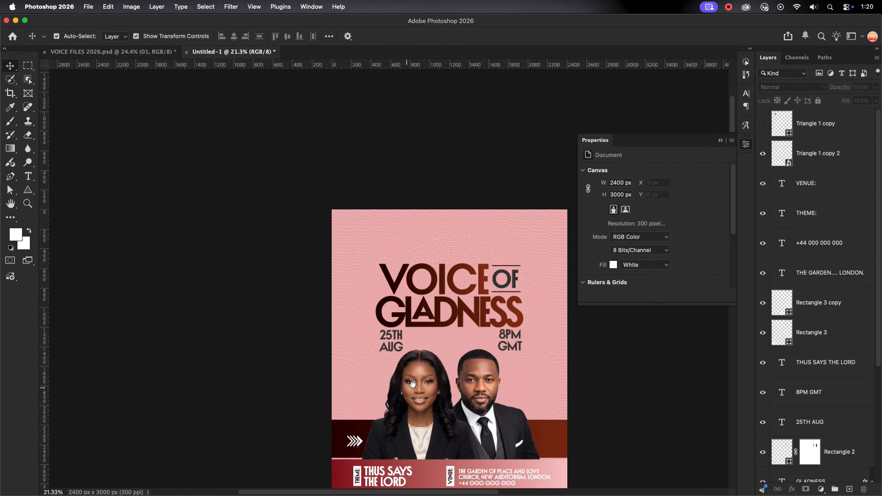
Duplicate the chevron graphic and place the copy on the dark band beside the man
left_click_drag(414, 387, 306, 259)
left_click(248, 313)
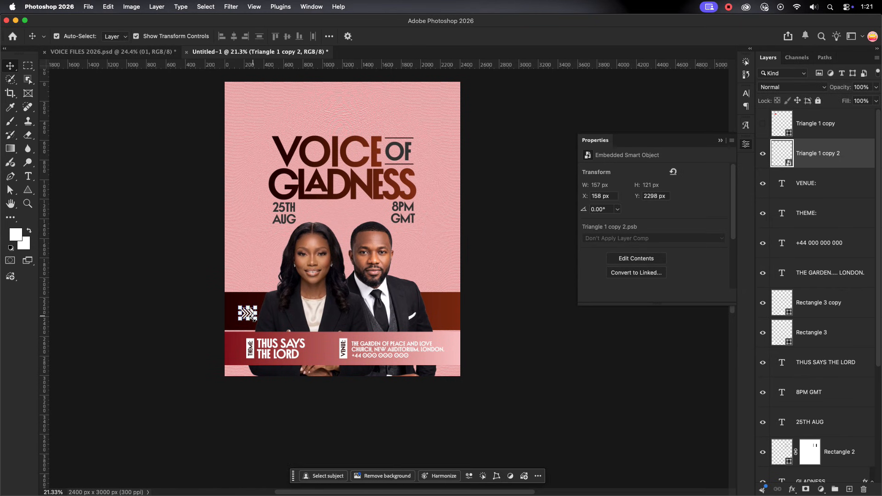
scroll(252, 317, "up", 4)
left_click_drag(252, 317, 707, 340)
scroll(305, 294, "down", 4)
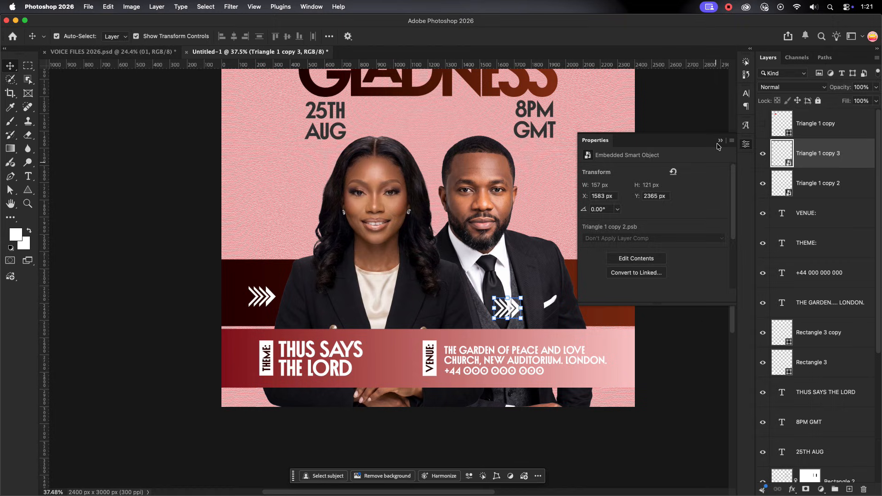
left_click(720, 141)
left_click_drag(514, 316, 600, 311)
Flip the copied chevron graphic horizontally so that its arrows point left
key("ctrl+t")
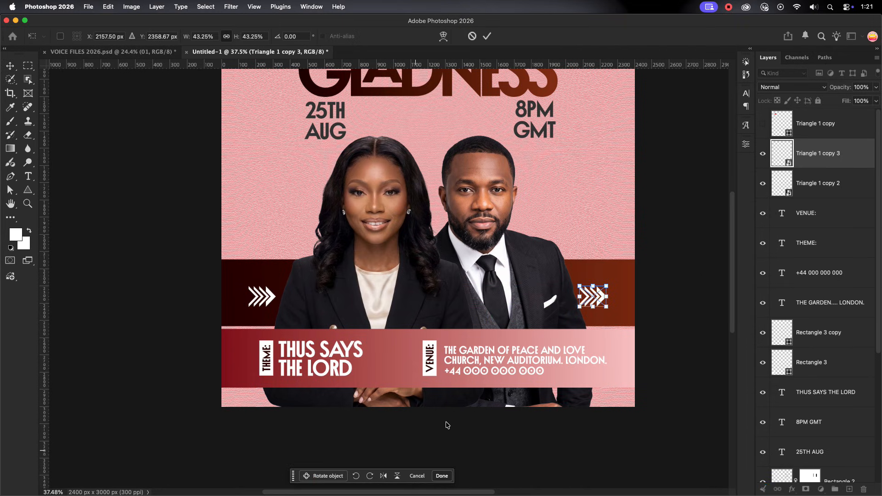
left_click(488, 36)
scroll(584, 202, "down", 2)
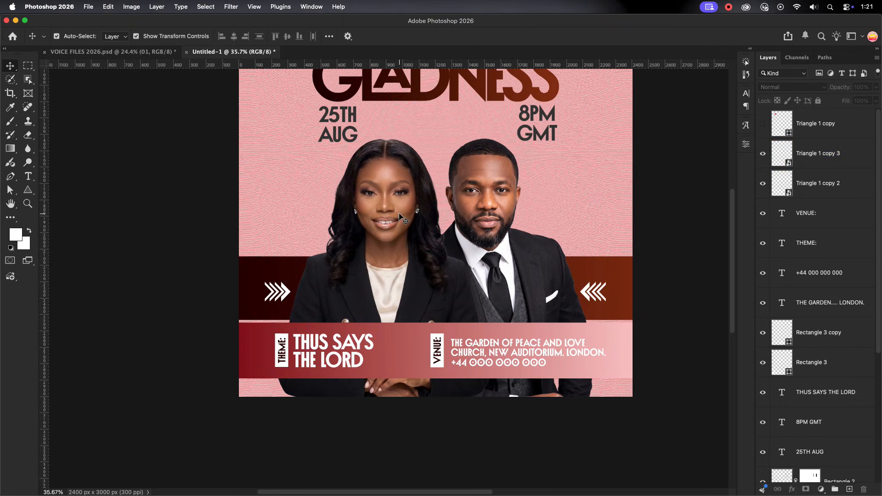
Add the woman minister's title and full name as three lines of Inbox Black text at 60 pt
scroll(374, 242, "down", 2)
scroll(373, 242, "down", 2)
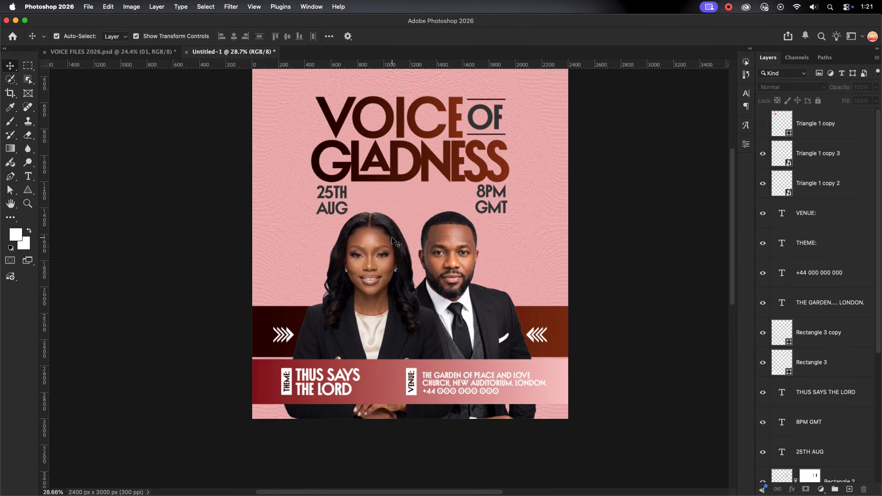
key("t")
left_click(199, 251)
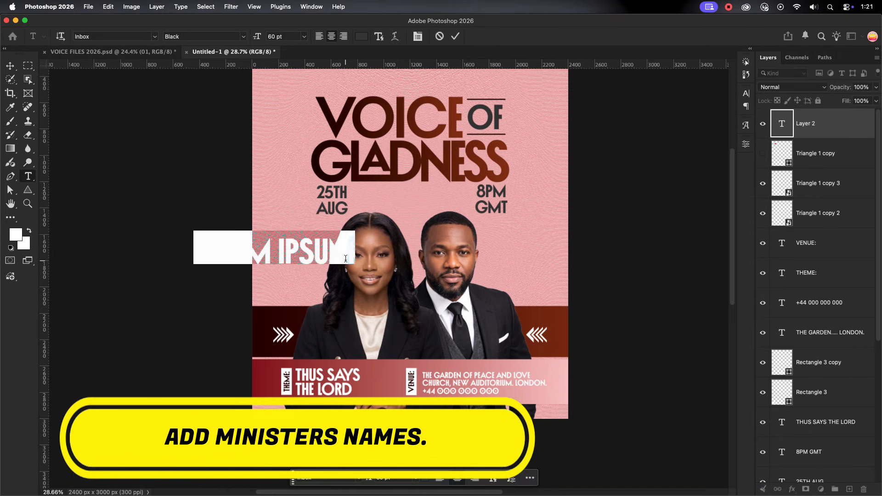
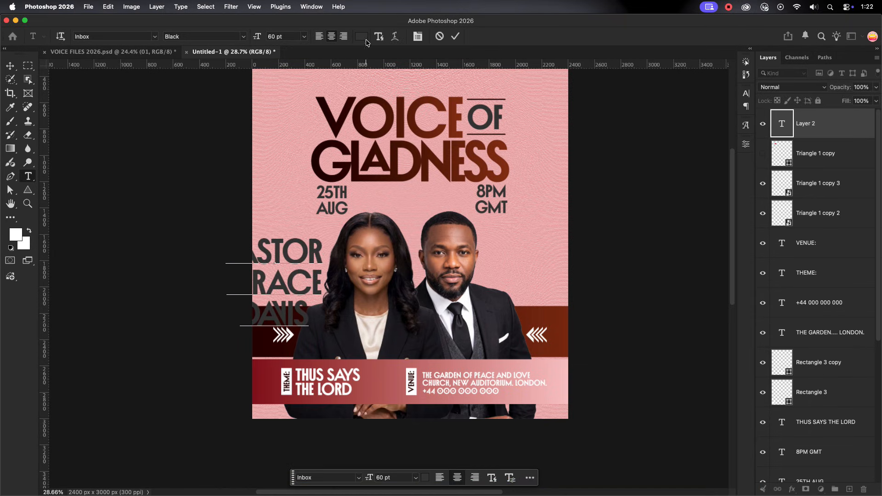
left_click(97, 132)
Left-align the woman minister's name, scale it down to 26.31% and place it beside her, just above the dark band
left_click(11, 66)
left_click_drag(290, 280, 352, 270)
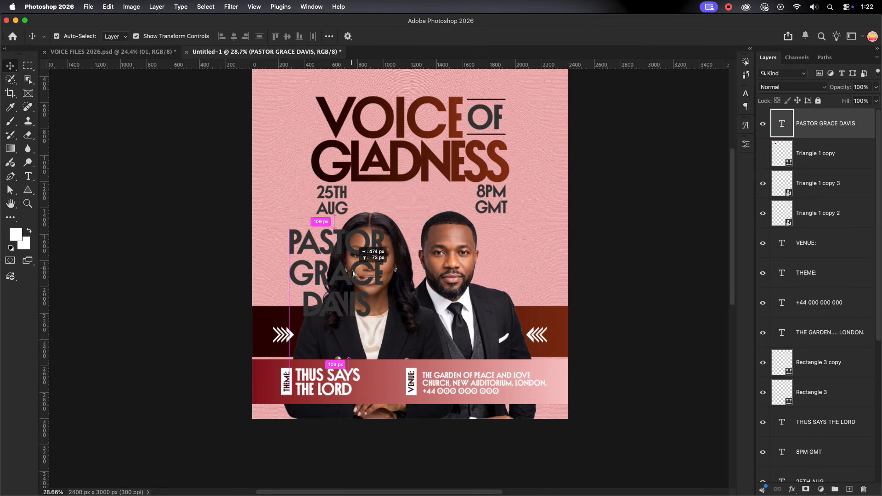
left_click(745, 98)
left_click(663, 88)
left_click(630, 106)
left_click_drag(434, 274, 302, 291)
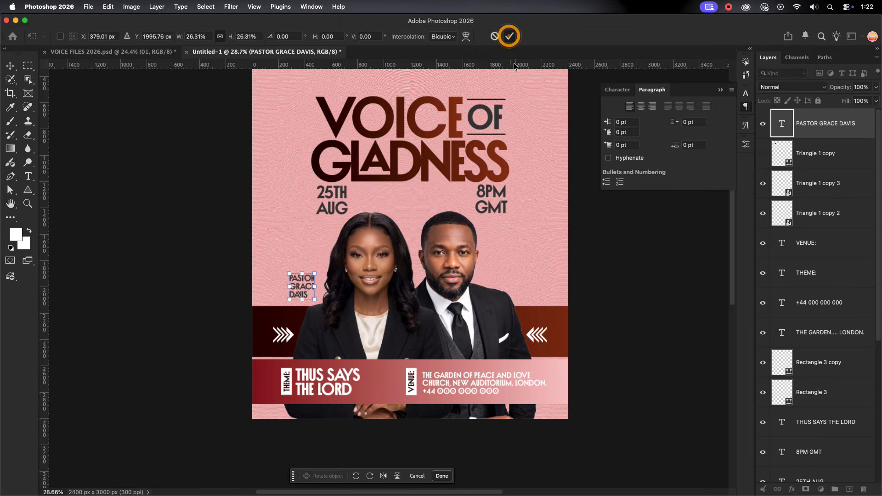
left_click(509, 36)
Change the text color of the woman minister's name to a darker gray
left_click(618, 90)
left_click(720, 153)
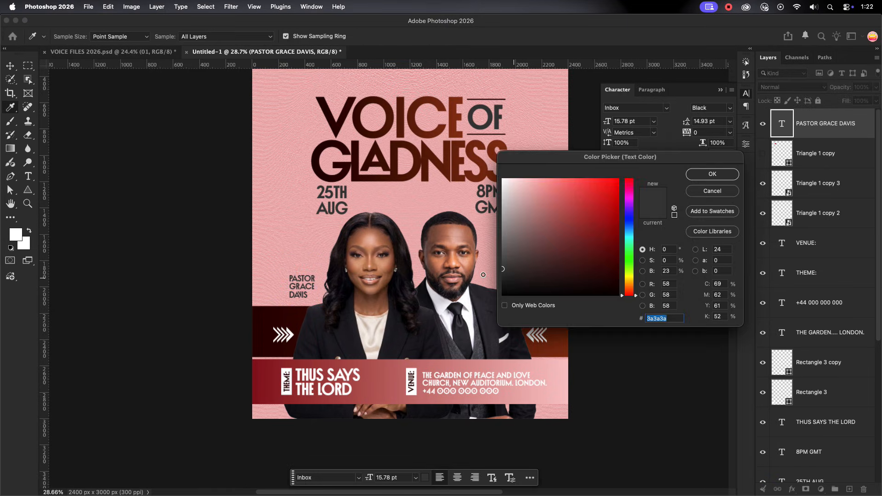
key("Return")
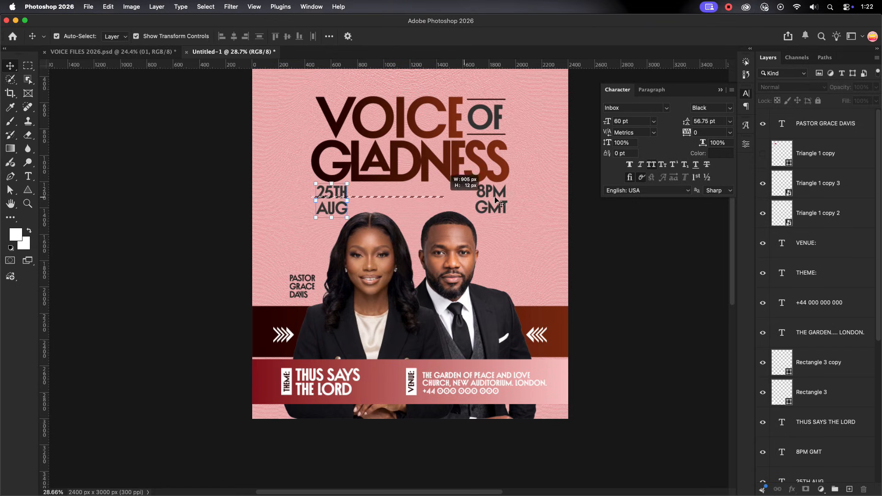
Select the 25TH AUG and 8PM GMT texts together and darken their text color to near-black gray
left_click_drag(494, 199, 514, 200)
left_click(720, 153)
left_click(505, 275)
left_click(711, 174)
left_click(630, 265)
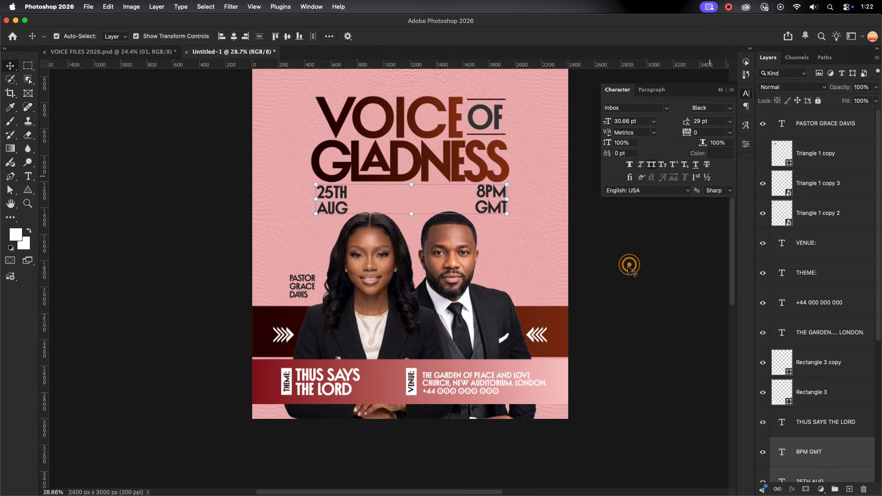
Duplicate the woman minister's name beside the man and replace it with his title and full name
left_click(301, 286)
left_click_drag(328, 282, 524, 287)
double_click(532, 298)
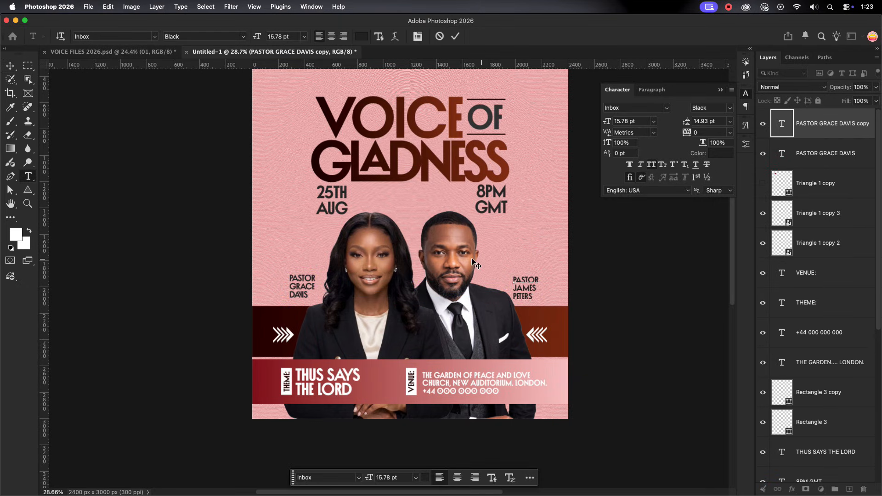
left_click(458, 36)
key("v")
Examine the placement of the man's name and review the overall poster layout
left_click(533, 289)
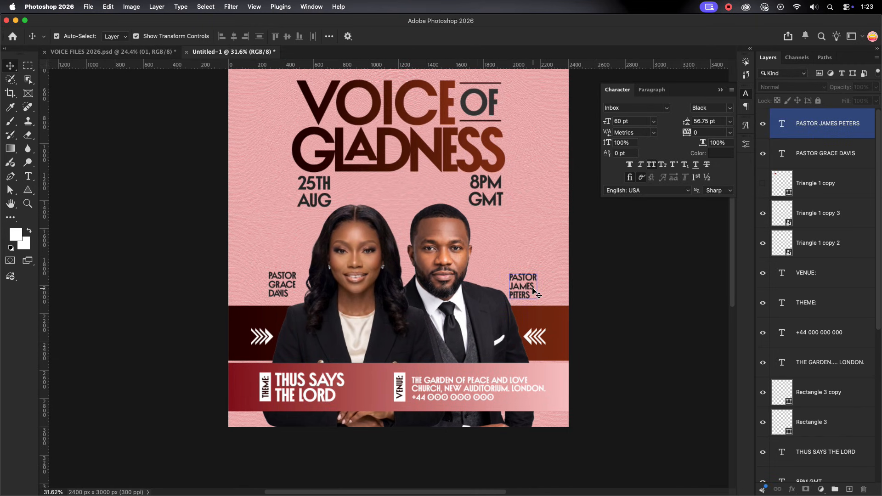
scroll(533, 290, "up", 3)
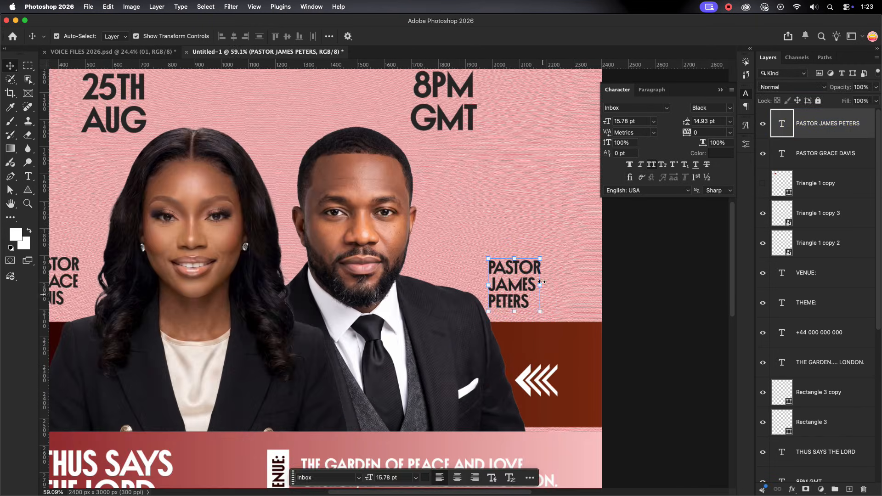
left_click(578, 199)
scroll(579, 200, "down", 4)
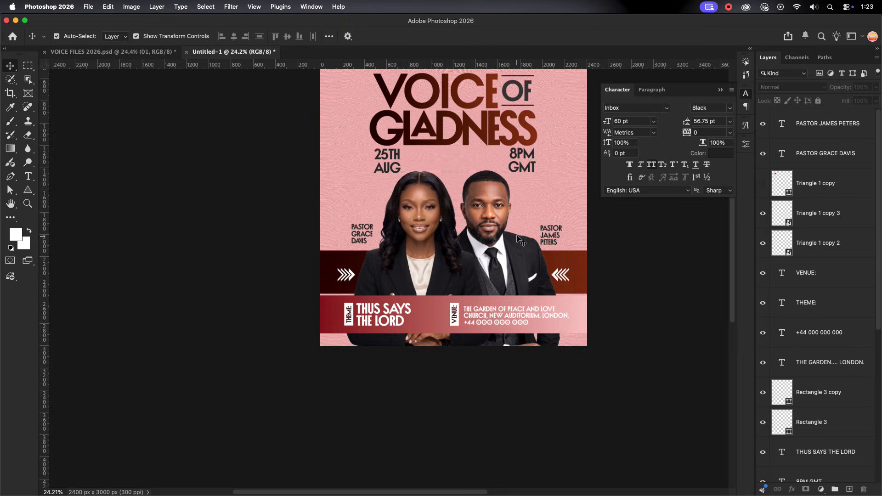
scroll(516, 237, "down", 2)
left_click_drag(500, 173, 409, 255)
scroll(413, 313, "up", 2)
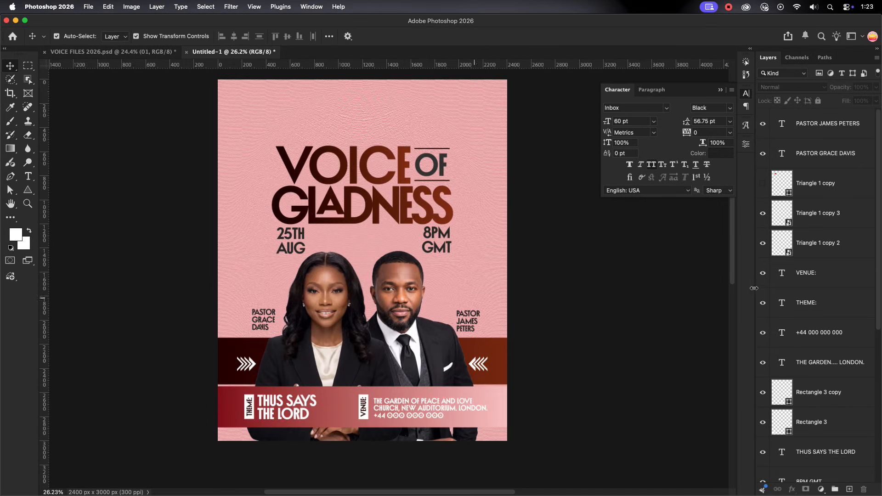
scroll(818, 301, "down", 4)
scroll(817, 301, "up", 4)
scroll(388, 213, "up", 2)
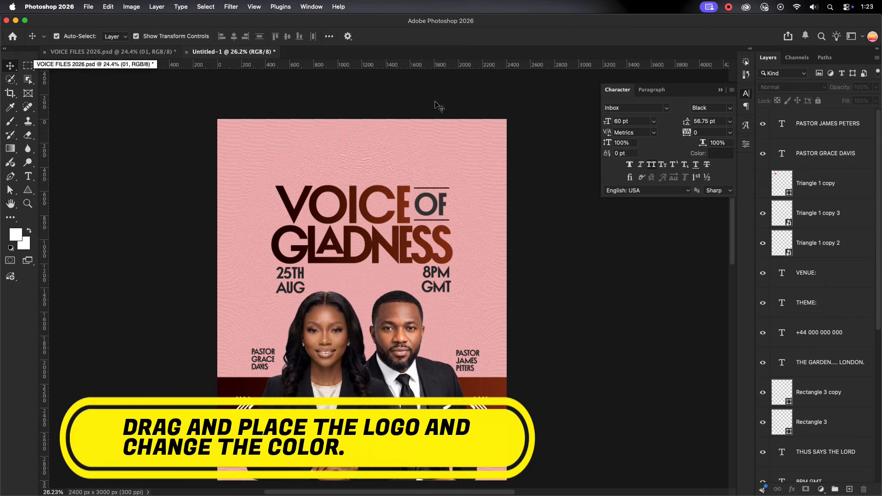
Bring the leaf logo from VOICE FILES 2026.psd into the poster, scale it to 53.93% and place it above the title
left_click(825, 123)
left_click(113, 52)
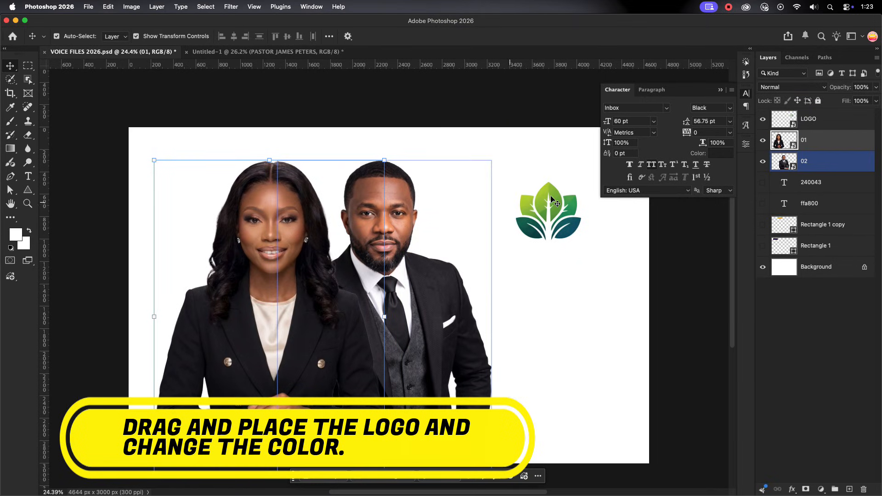
left_click_drag(354, 95, 354, 135)
left_click_drag(336, 123, 344, 141)
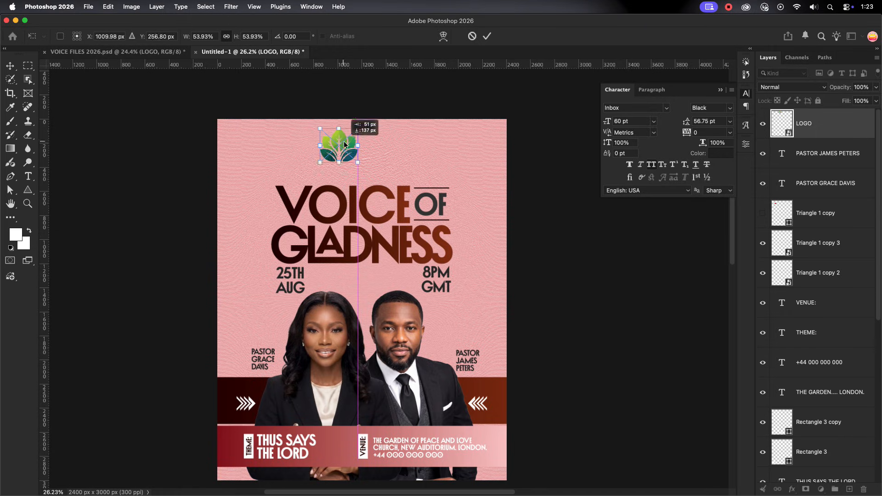
left_click(487, 37)
left_click(441, 125)
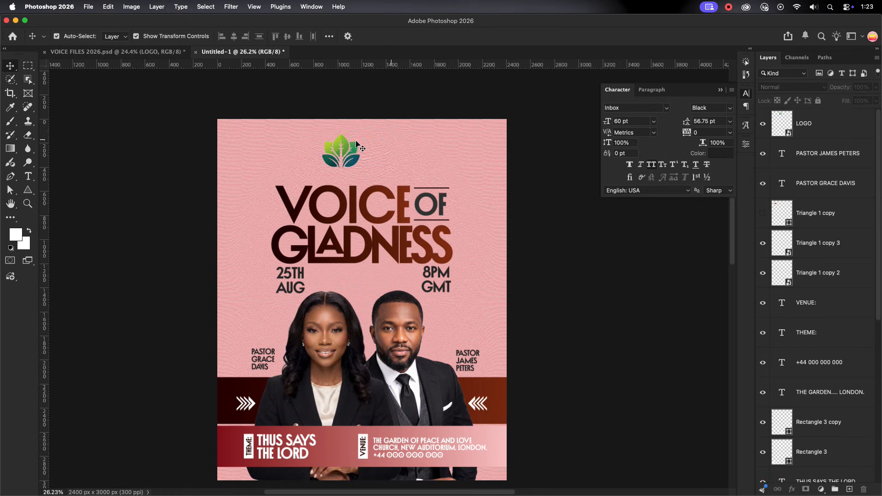
Apply a linear dark-brown Gradient Overlay to the logo with the angle set to 90°
left_click(344, 145)
double_click(831, 129)
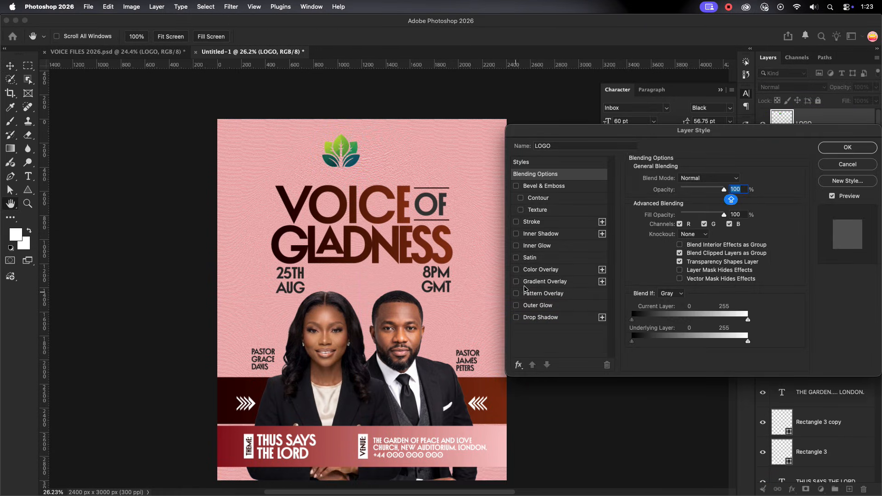
left_click(527, 282)
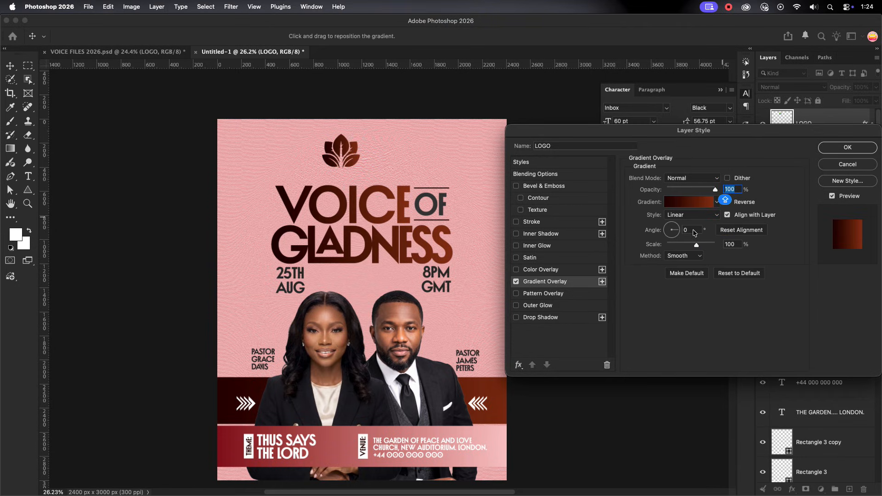
left_click(689, 230)
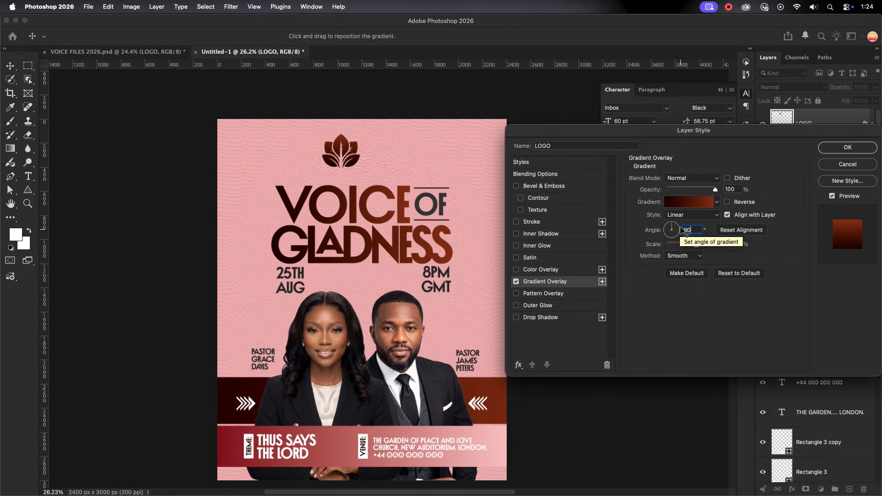
key("Return")
left_click(424, 164)
Scale the logo down to 40.86%, keeping it above the VOICE OF GLADNESS title
left_click(344, 151)
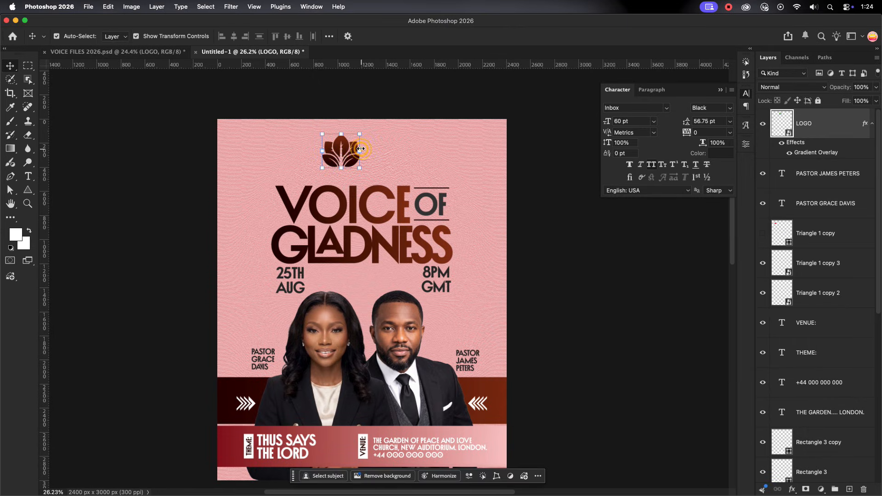
left_click_drag(360, 151, 349, 145)
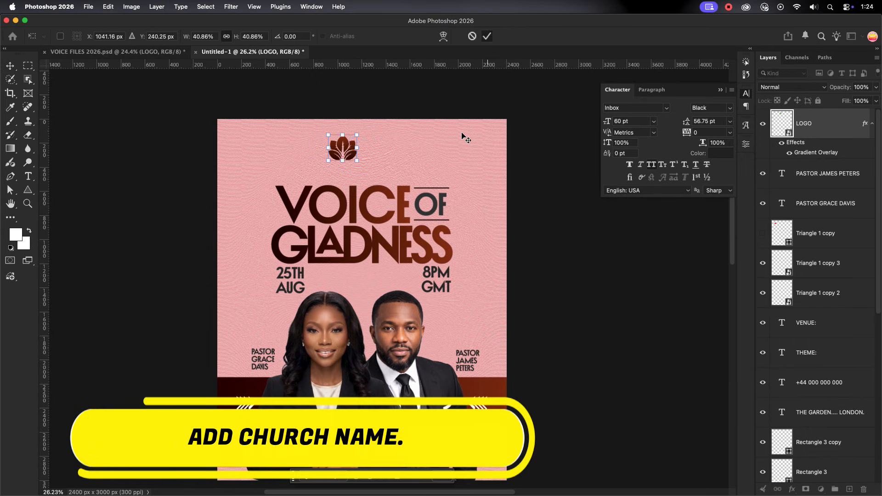
left_click(464, 135)
Add the church name GARDEN OF PEACE AND MIRACLES CHURCH as four lines of 60 pt text next to the logo
left_click(25, 175)
left_click(375, 151)
type("TH")
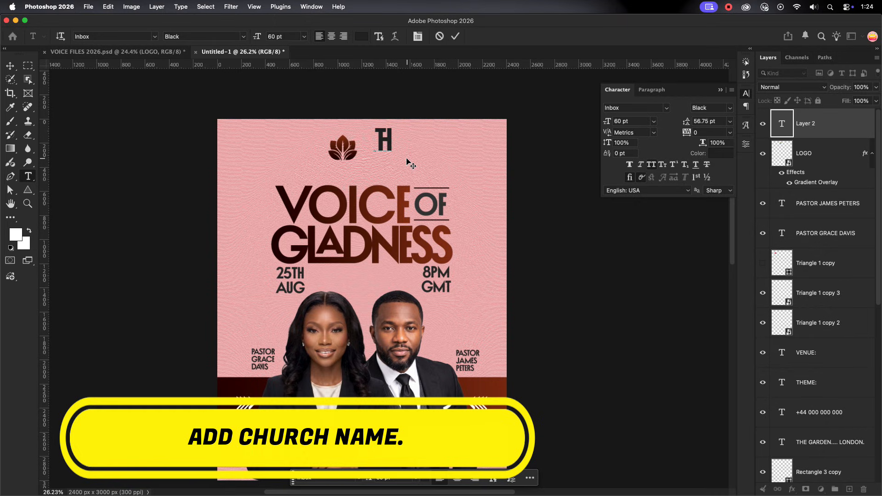
type("GARDEN OF")
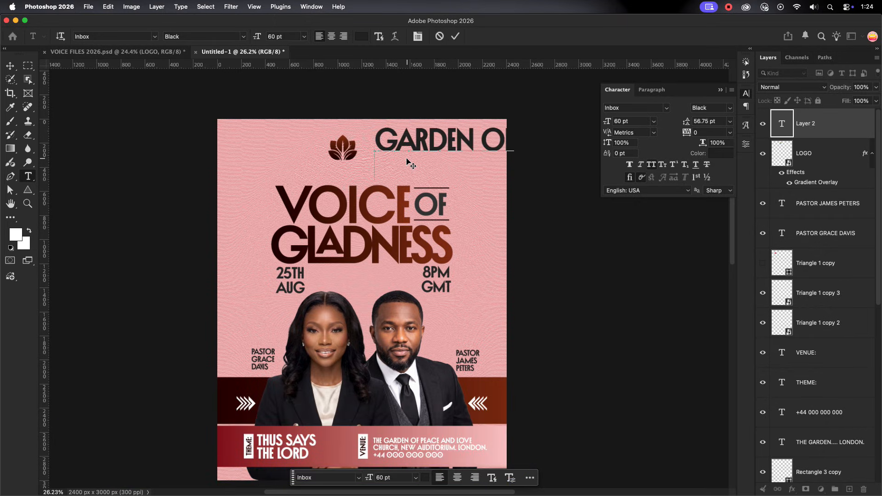
key("Return")
type("PEACE")
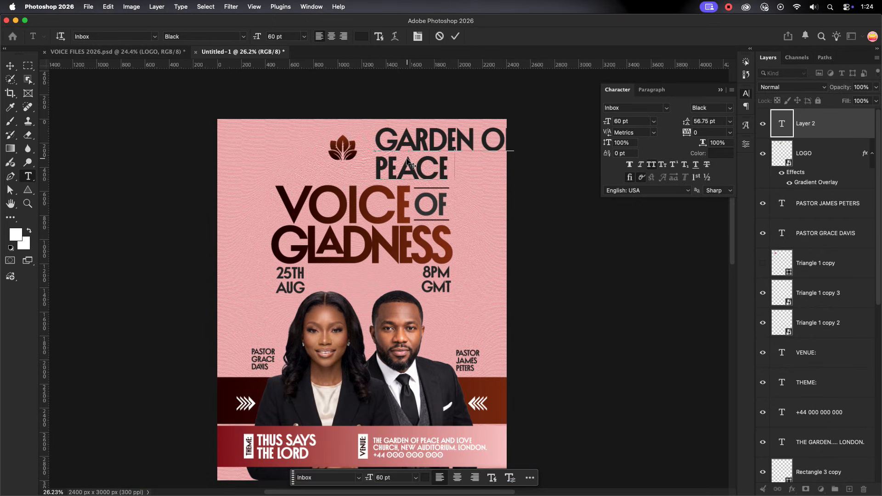
type(" AND MIR")
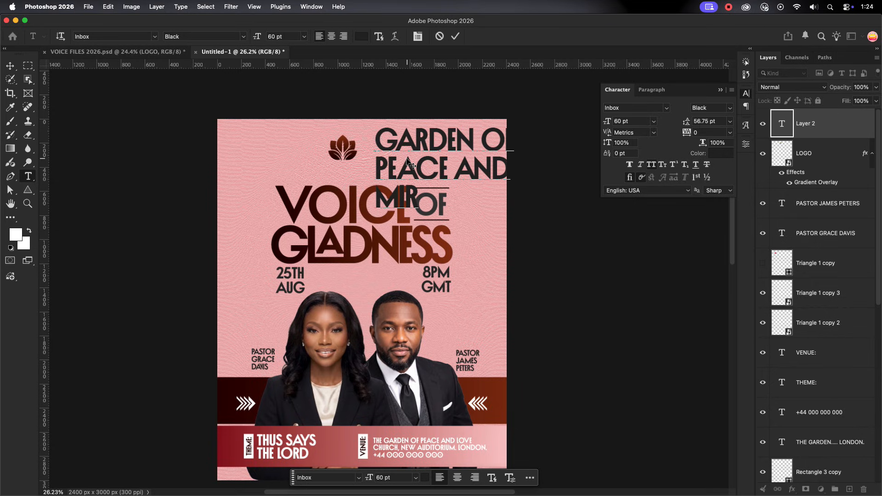
type("ACLES CHURCH")
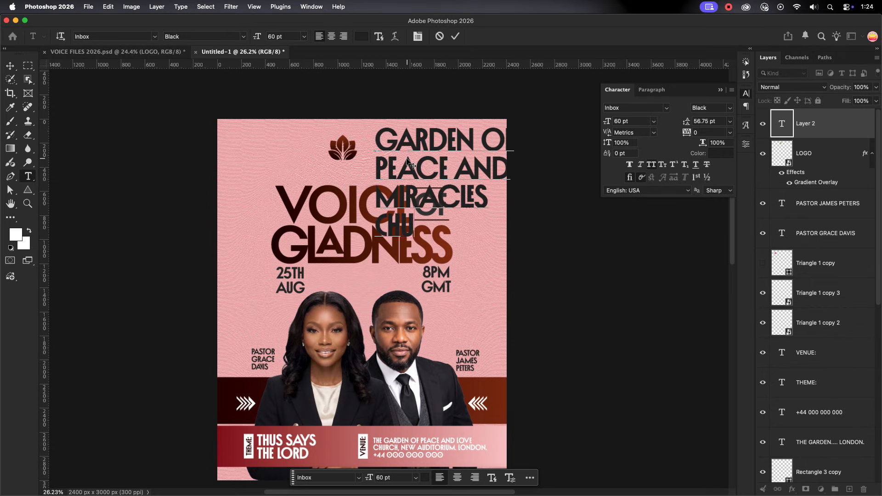
left_click(455, 36)
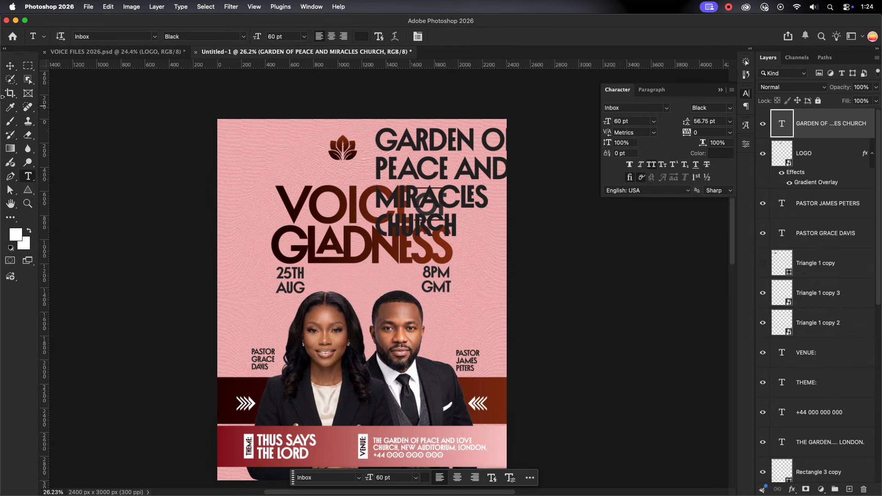
Scale the church name text down to 24.04% and place it directly beside the leaf logo
left_click(7, 65)
left_click_drag(513, 166, 380, 147)
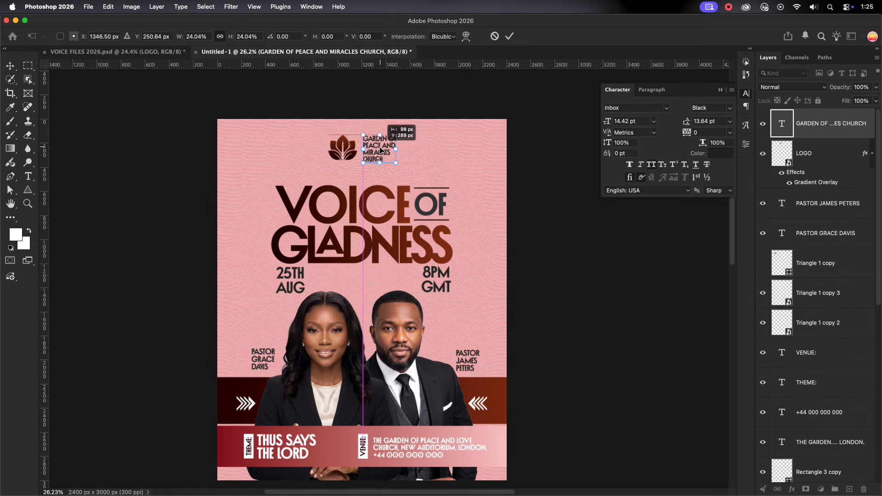
left_click(510, 36)
Darken the text colour of the church name and of the title word OF to near-black
left_click(722, 153)
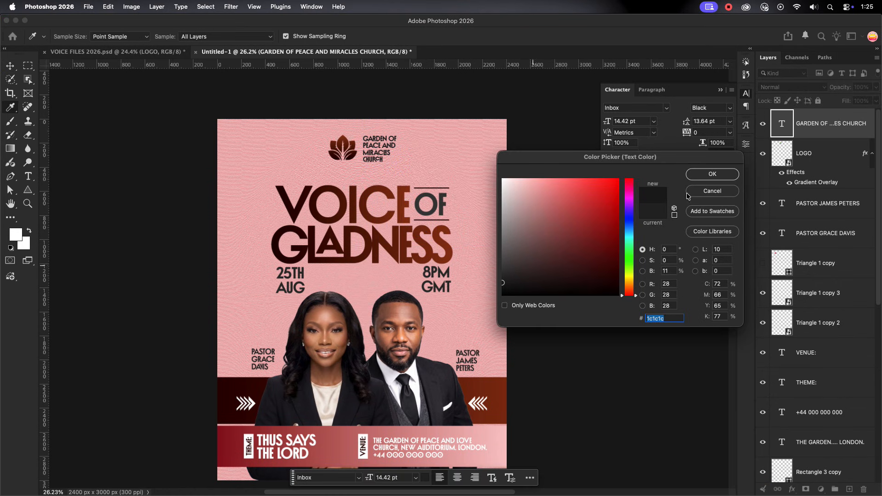
left_click(710, 175)
scroll(377, 147, "up", 5)
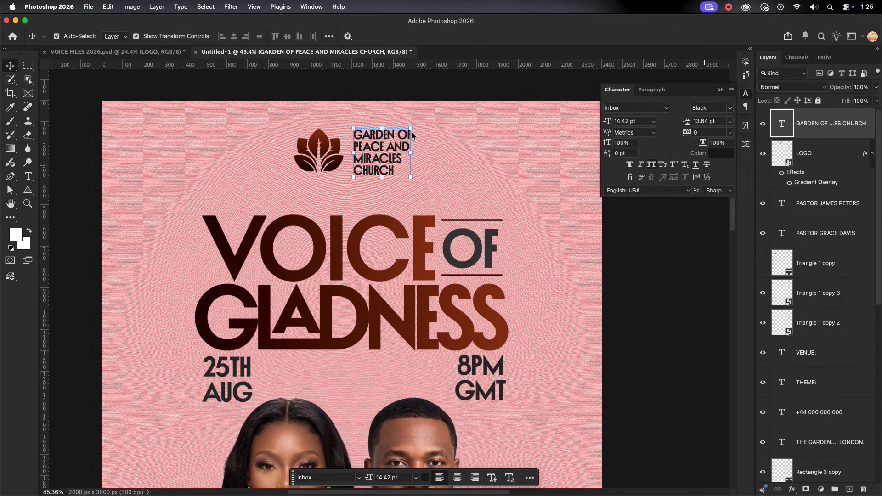
left_click(480, 242)
left_click(721, 153)
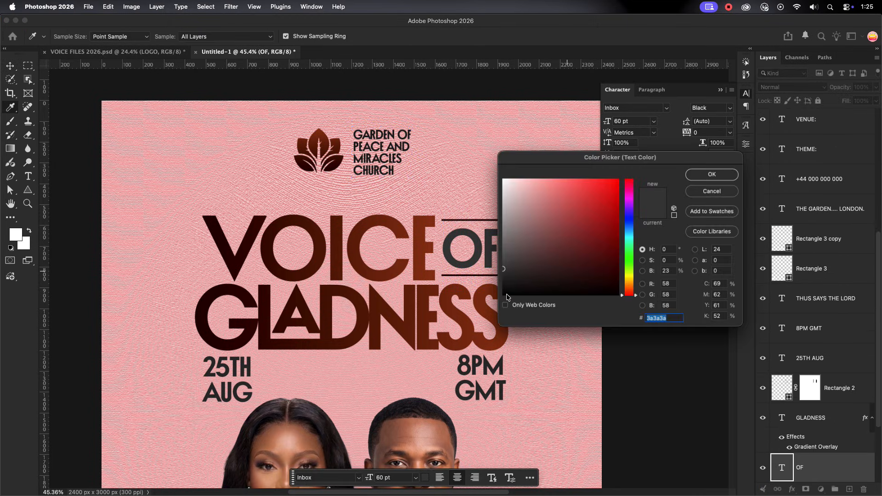
key("Return")
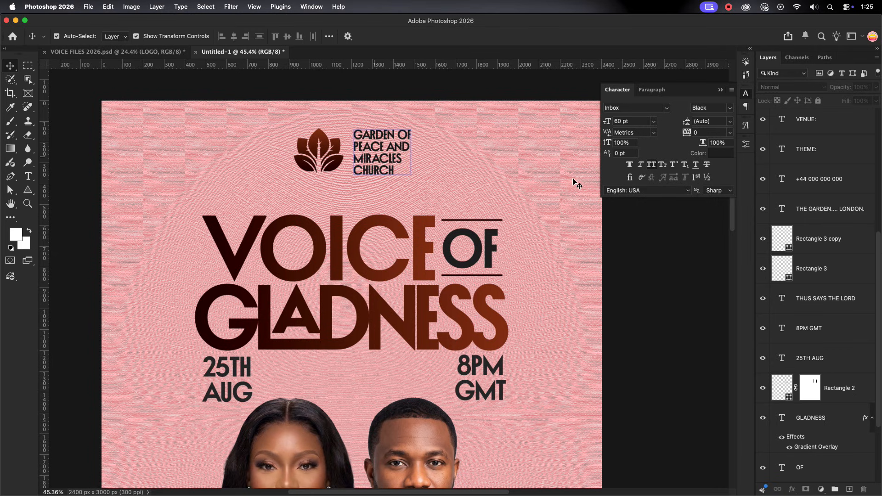
Recolour the church name text with the colour sampled from the title word OF
left_click(374, 156)
left_click(722, 153)
left_click(477, 248)
left_click(706, 174)
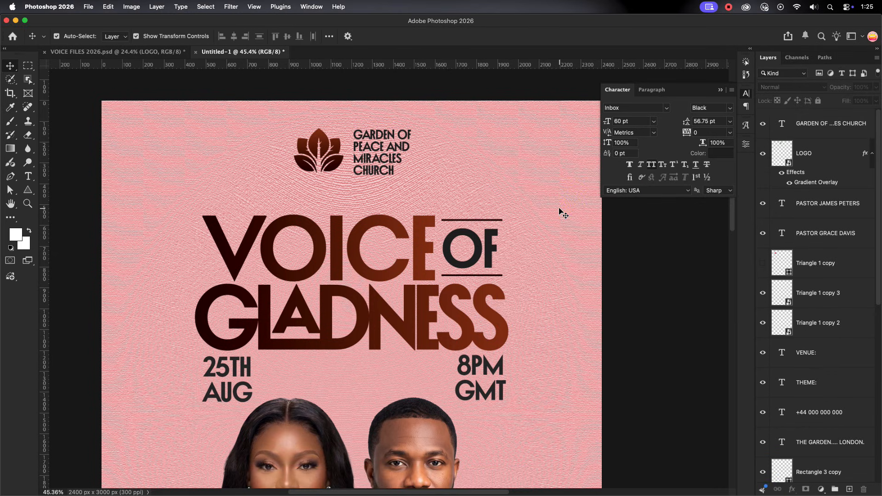
Set the church name's tracking to 50 and shift the logo and church name together above the title
scroll(561, 211, "down", 1)
left_click(730, 132)
left_click(705, 253)
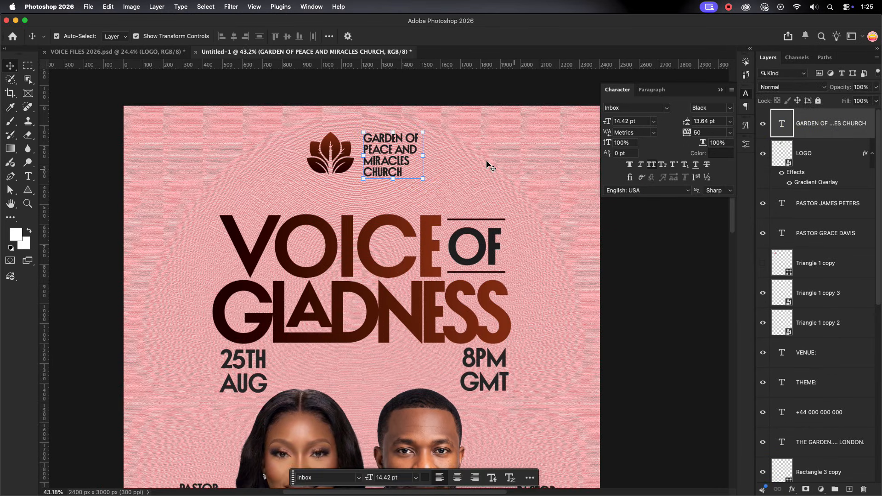
left_click(303, 142)
left_click_drag(300, 139, 397, 156)
left_click(494, 158)
scroll(493, 160, "down", 8)
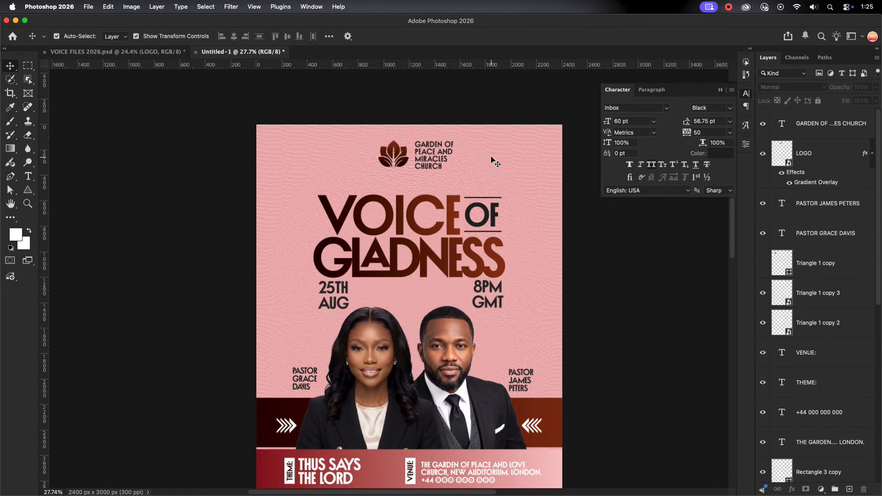
Set the church name text to a 12 pt font size with 12 pt leading
scroll(479, 163, "up", 8)
left_click(423, 166)
double_click(639, 122)
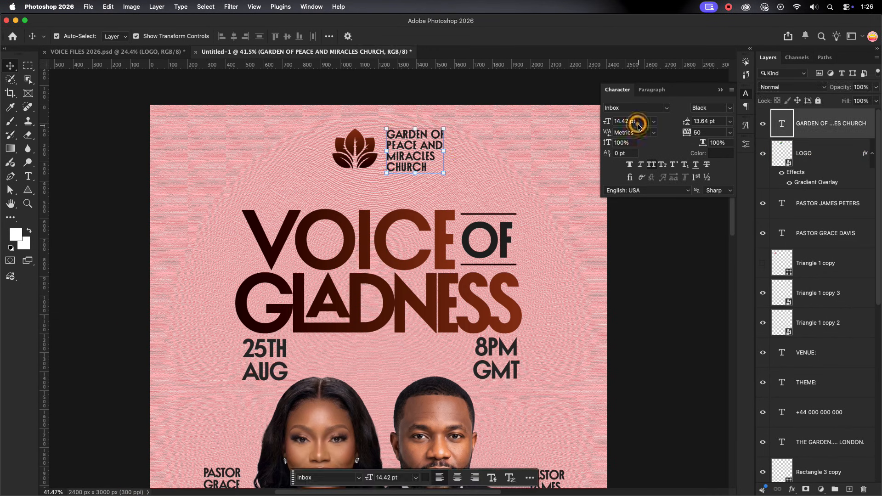
type("12")
key("Return")
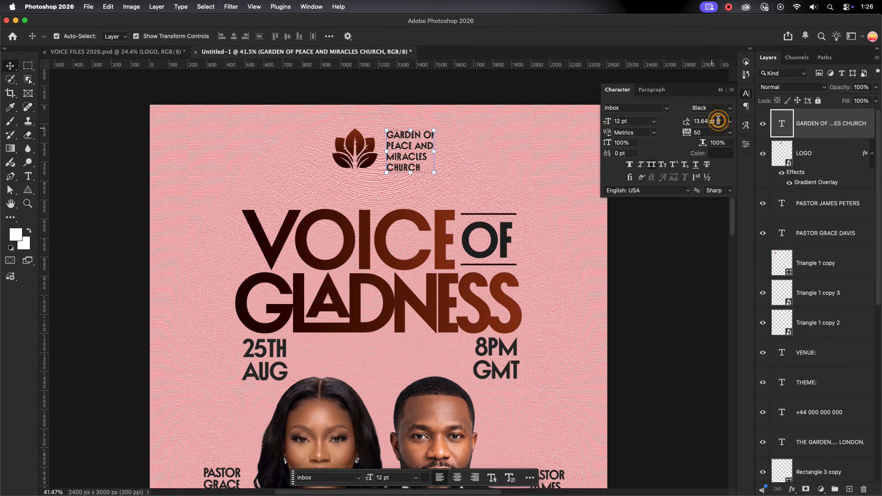
double_click(719, 121)
type("12")
key("Return")
Reposition the logo and church name together above the title and nudge them up toward the poster's upper edge
left_click_drag(291, 133, 407, 153)
left_click(462, 161)
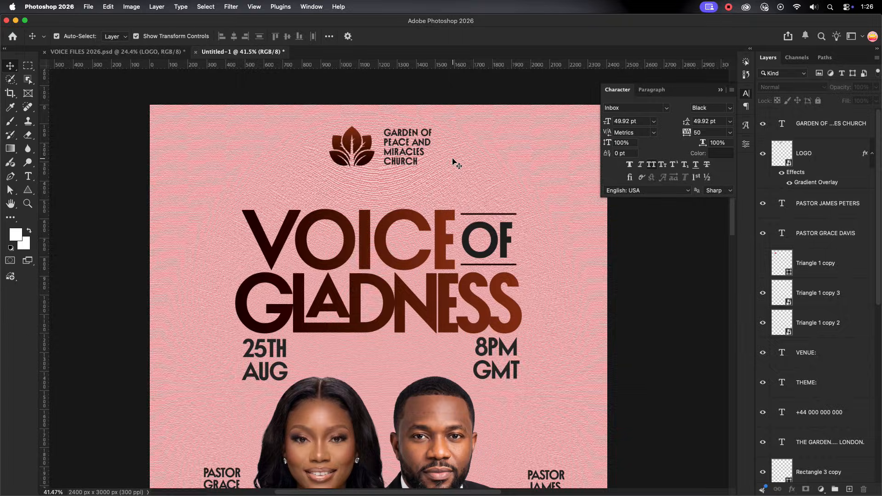
scroll(453, 159, "down", 2)
left_click(372, 150)
key("shift+Up")
key("shift+Up")
left_click(477, 162)
scroll(477, 162, "down", 2)
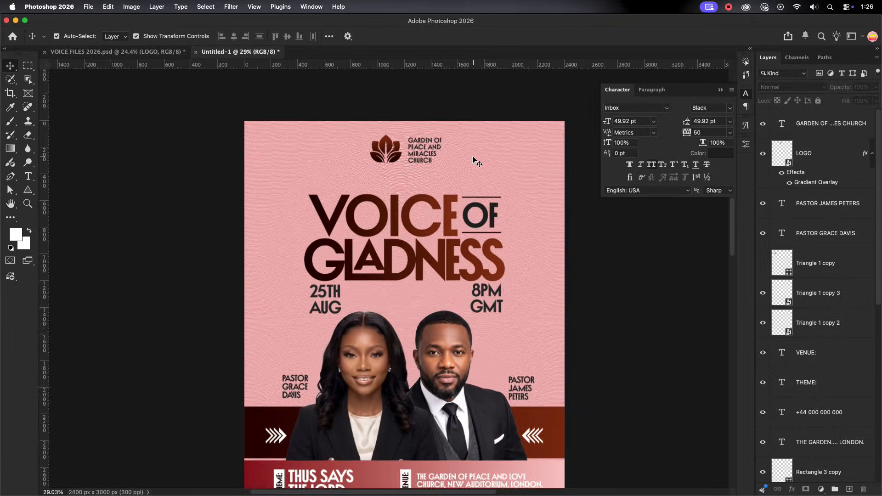
Add the word PRESENTS as a new text layer near the logo
left_click(28, 176)
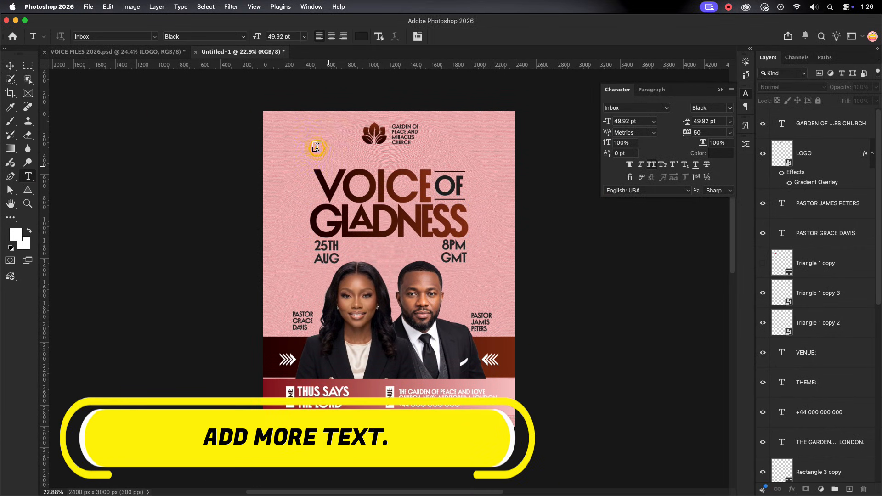
left_click(360, 141)
type("PRESENTS")
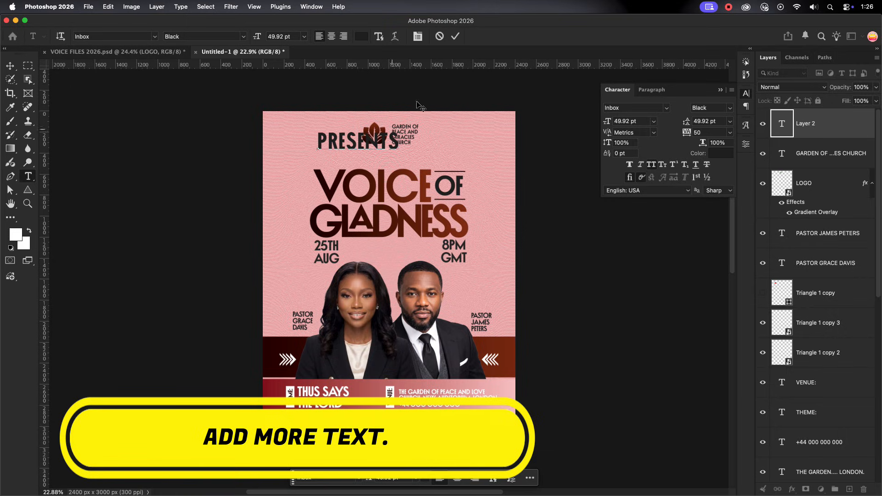
left_click(456, 36)
Set the PRESENTS text to a 10 pt font size with tracking of 1800
left_click(648, 121)
type("8")
key("Return")
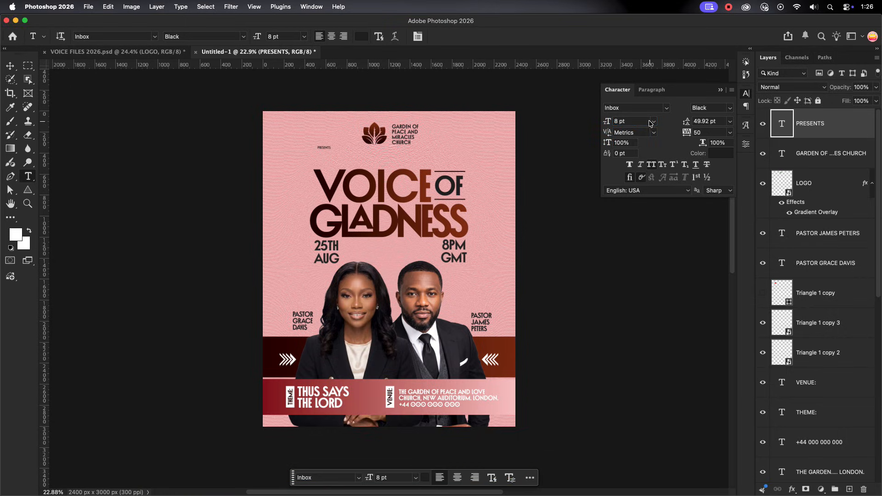
left_click_drag(633, 122, 595, 115)
type("10")
key("Return")
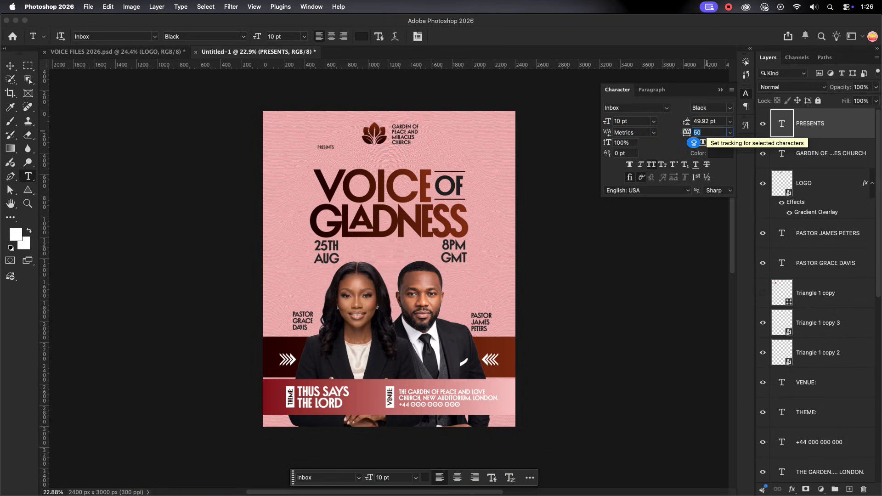
left_click(707, 133)
type("1800")
Move the PRESENTS text to the poster's centre line, between the church logo and the VOICE OF GLADNESS title
left_click(10, 67)
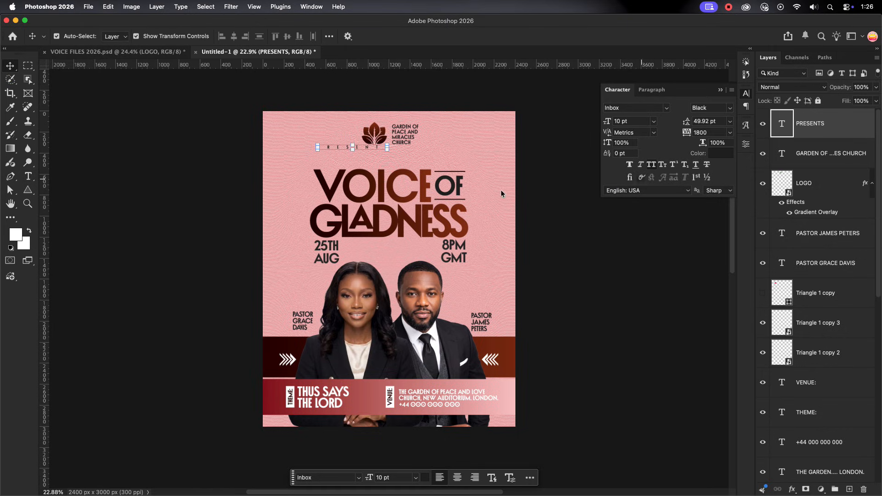
left_click(344, 157)
left_click_drag(346, 147, 386, 158)
left_click(487, 141)
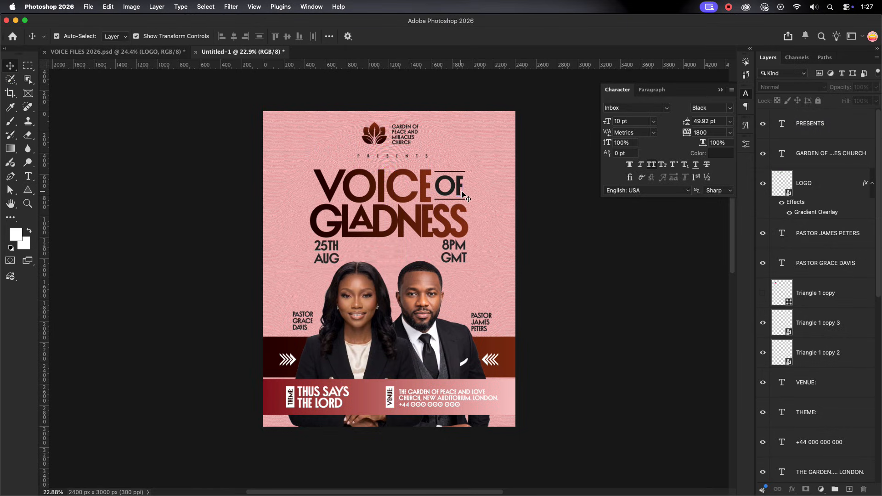
Group all layers from PRESENTS down to VOICE and name the group TEXT
scroll(461, 191, "up", 1)
scroll(817, 256, "down", 6)
scroll(827, 276, "down", 5)
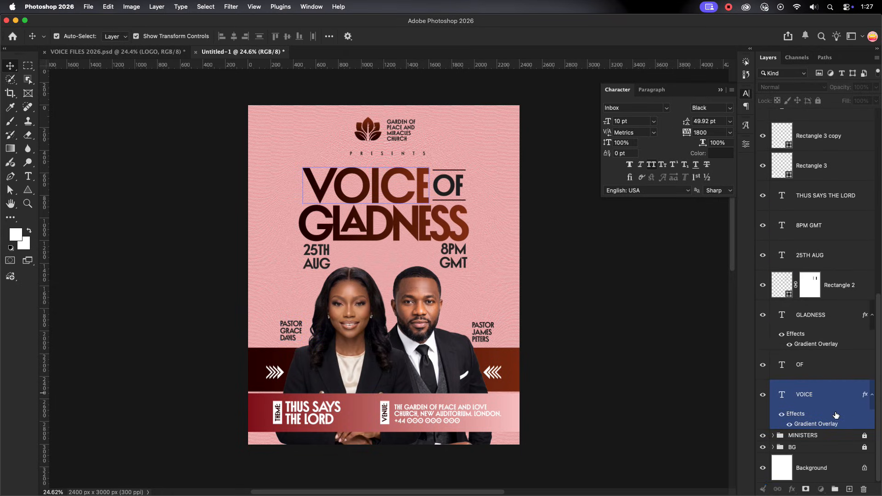
scroll(828, 322, "up", 10)
left_click(814, 122, "shift")
key("super+g")
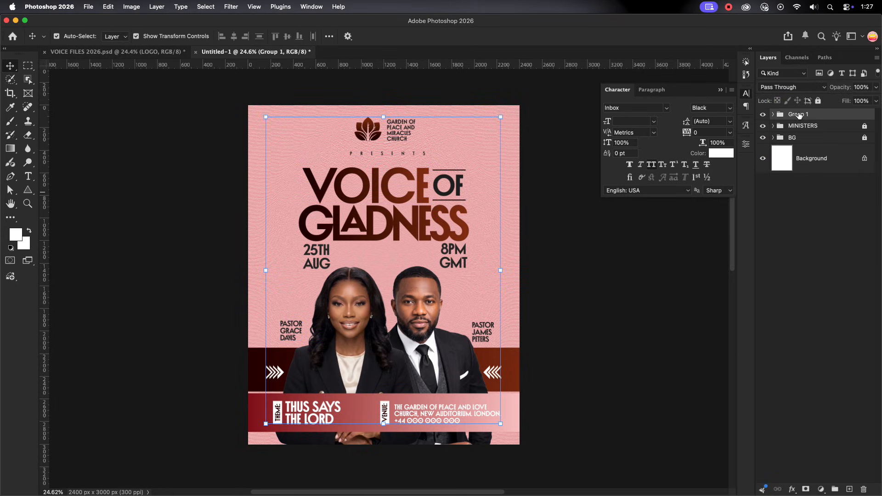
double_click(800, 115)
type("TEXT")
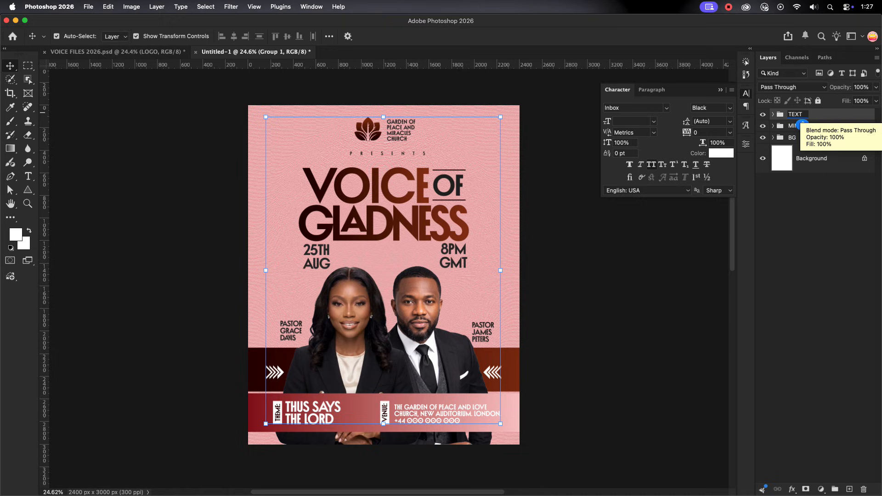
key("Return")
Unlock the MINISTERS group and open the man's portrait layer 02 in the Camera Raw Filter
left_click(864, 126)
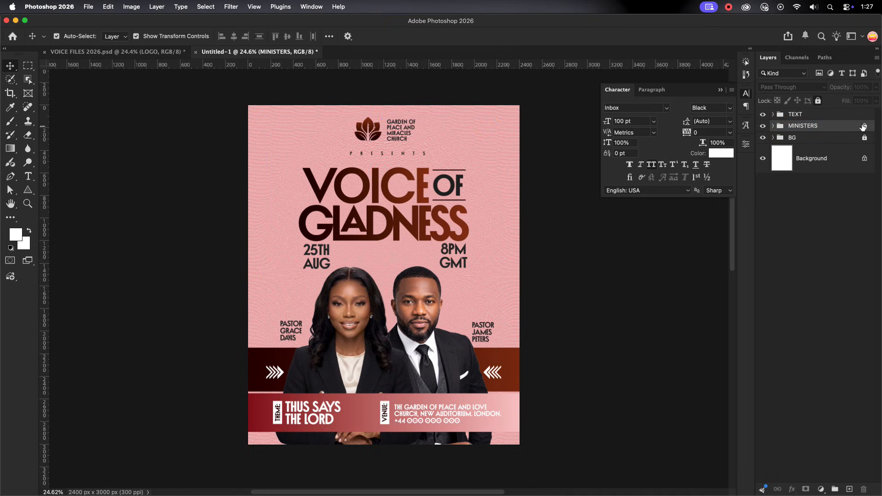
left_click(773, 125)
left_click(812, 226)
left_click(231, 7)
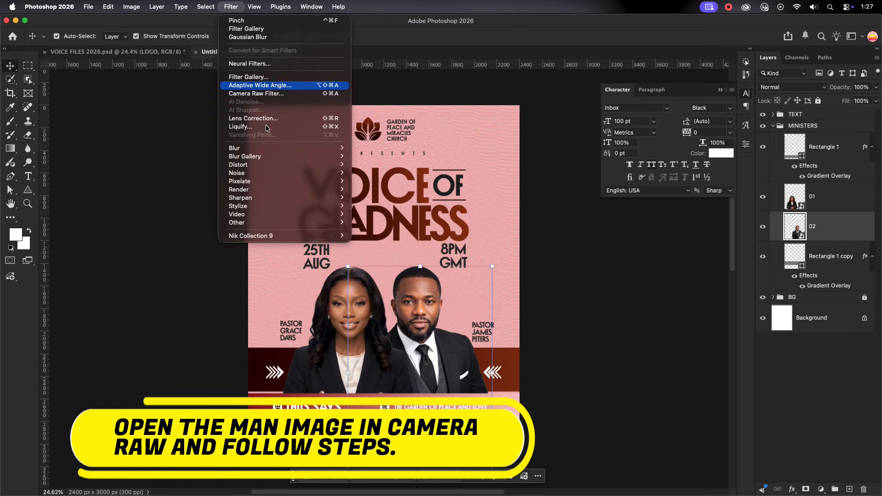
left_click(271, 93)
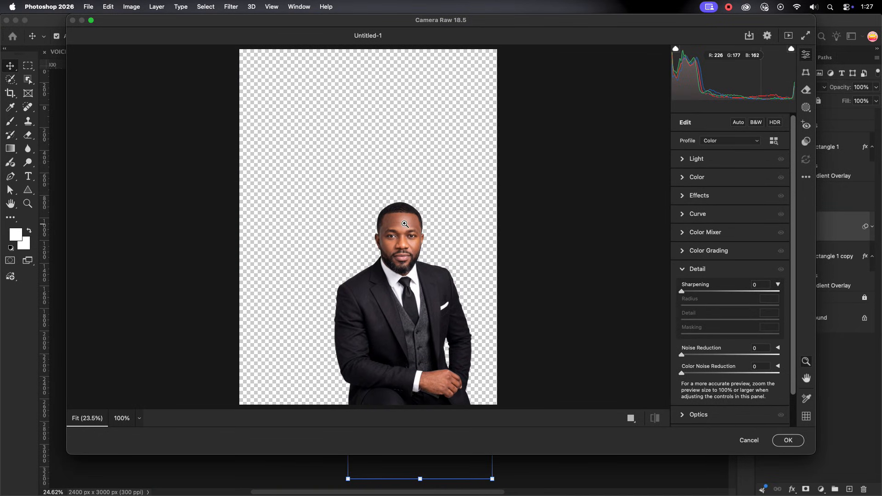
Sharpen the man's portrait with Sharpening 67, Radius 1.6 and Detail 56
left_click_drag(426, 267, 481, 381)
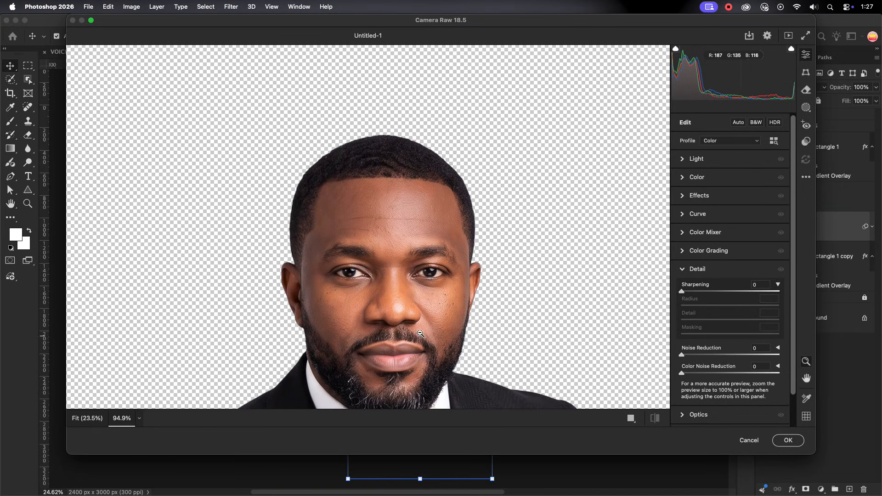
left_click_drag(409, 325, 407, 256)
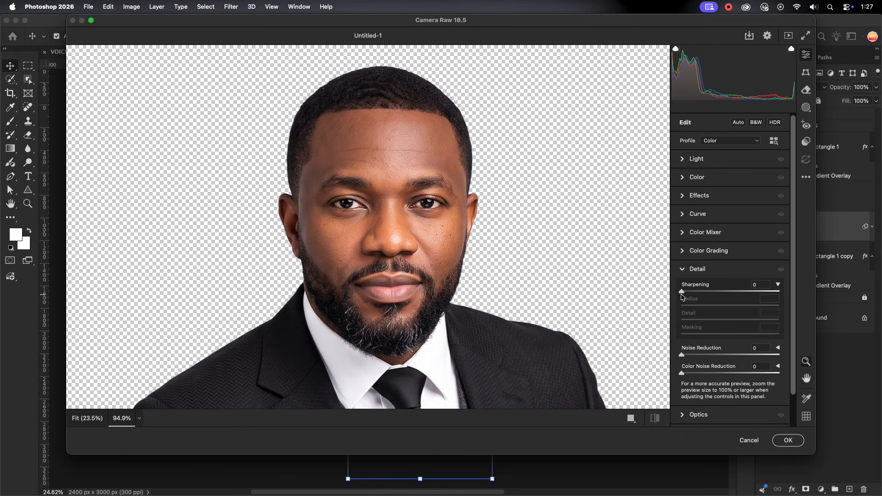
left_click(725, 292)
left_click(724, 305)
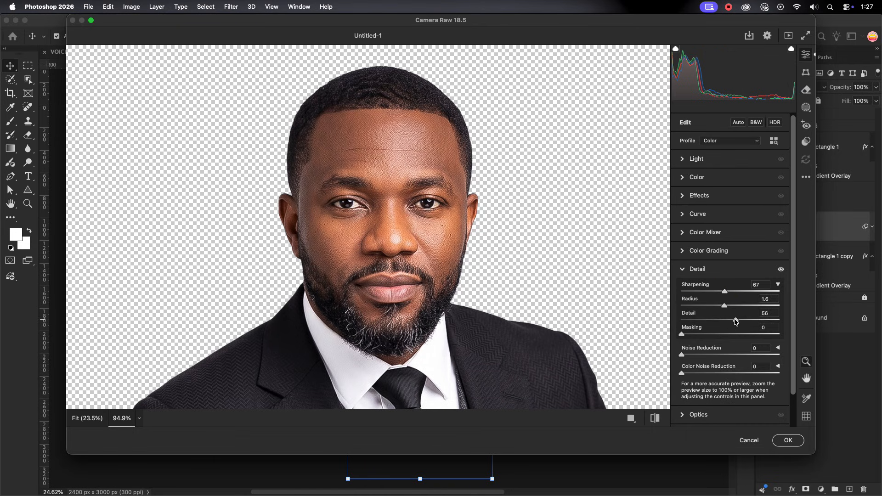
left_click(686, 274)
Set the Dehaze effect of the man's portrait to +8
left_click(684, 195)
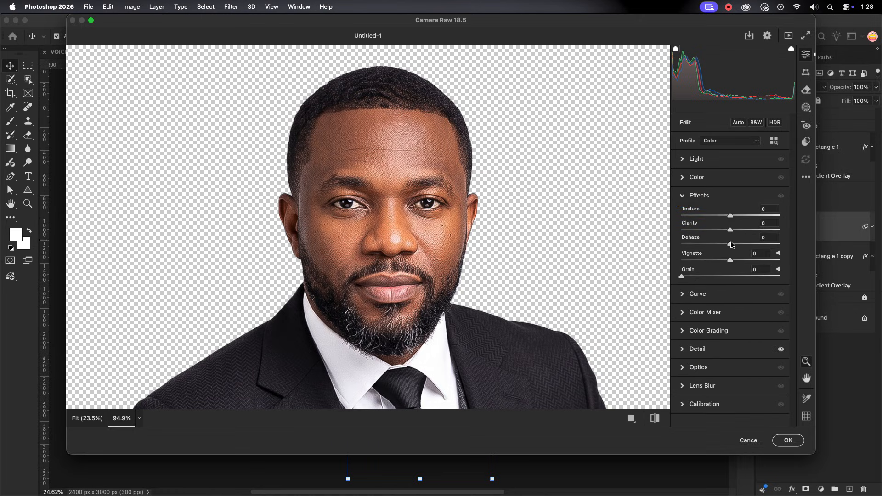
left_click(734, 245)
left_click(682, 196)
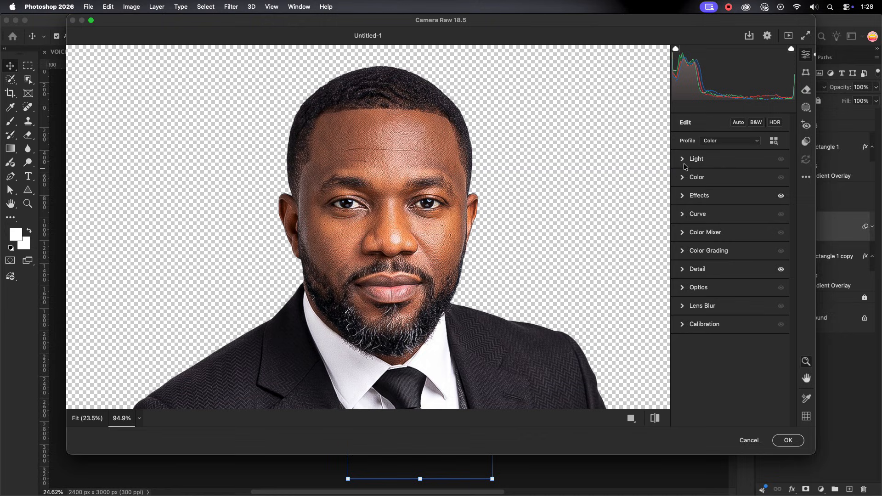
Adjust the portrait's light with Contrast +21, Highlights +12, Whites +38 and Blacks +58
left_click(684, 158)
left_click_drag(728, 234, 758, 254)
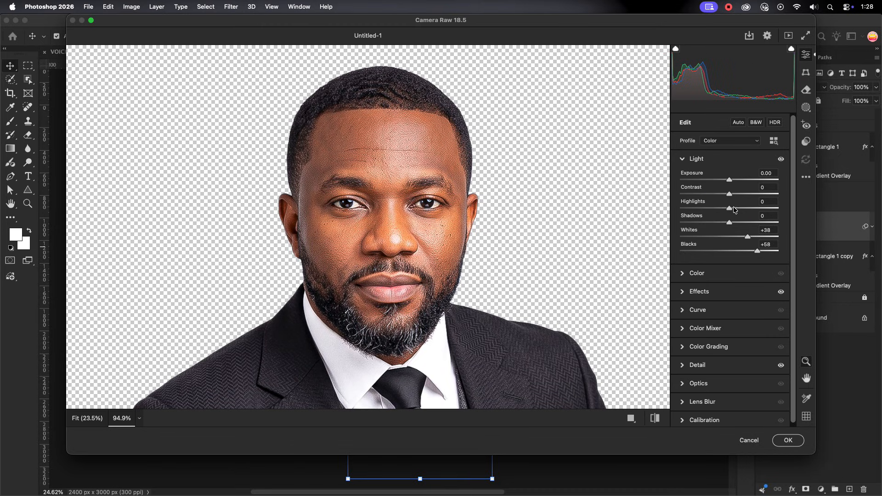
left_click_drag(734, 209, 734, 201)
left_click(742, 195)
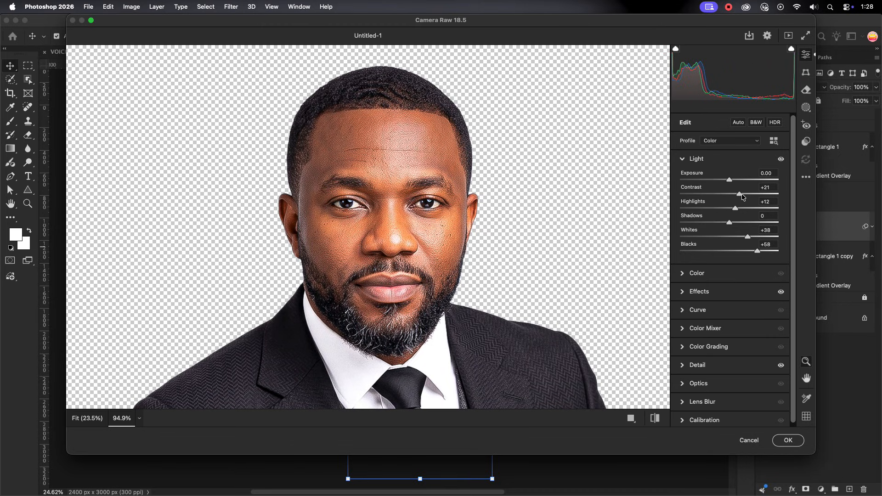
left_click(686, 159)
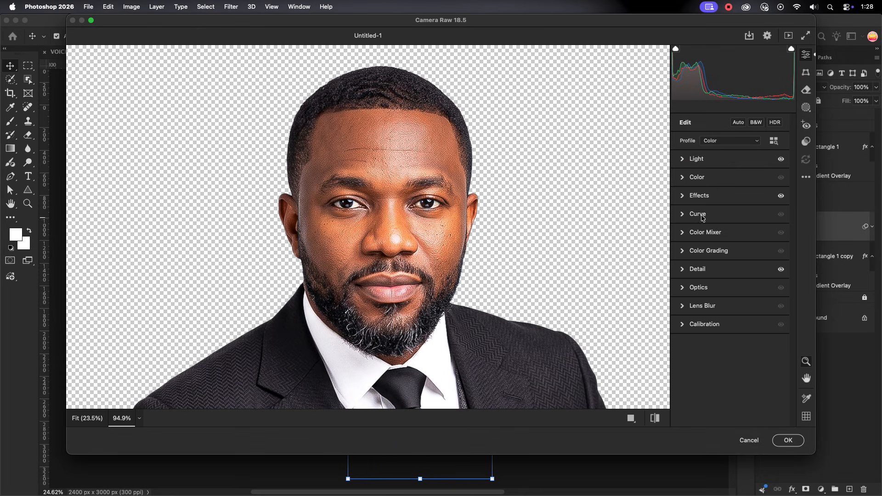
Set the portrait's Texture to +34 and Clarity to +26, and apply the Camera Raw adjustments
left_click(682, 196)
left_click(744, 230)
left_click_drag(744, 231, 743, 231)
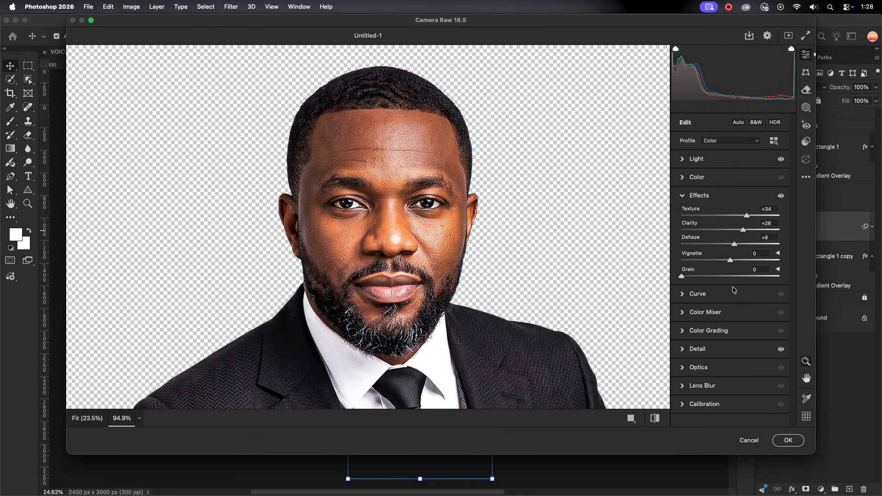
left_click(788, 440)
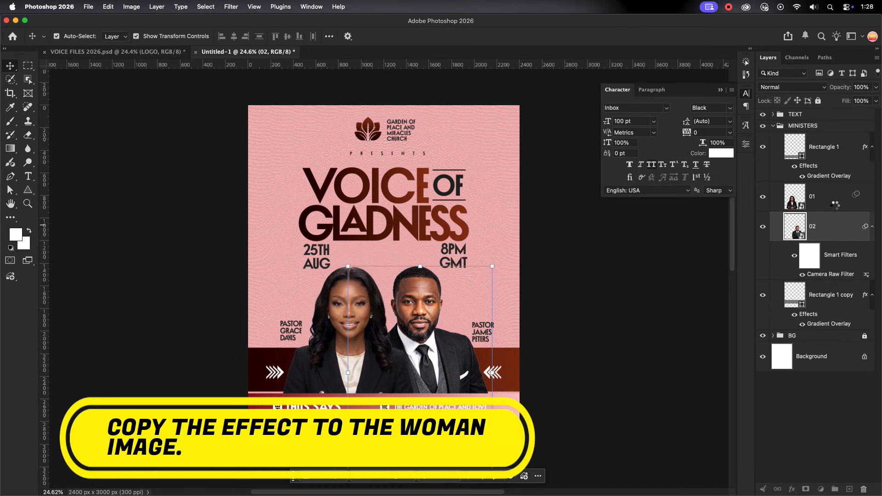
Copy the Camera Raw smart filter from the man's layer 02 to the woman's layer 01
left_click_drag(835, 205, 834, 200)
left_click(600, 292)
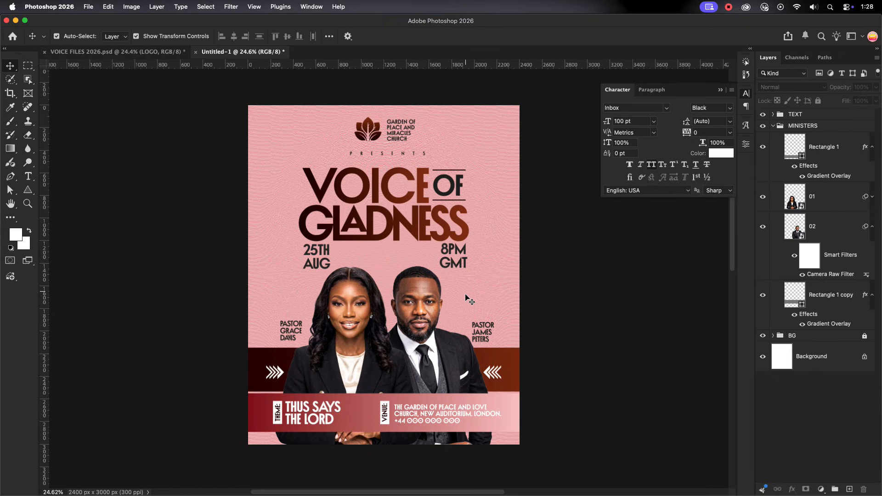
Set the text colour of the pastor's name beside the woman's portrait to white (ffffff)
left_click(292, 333)
left_click(718, 154)
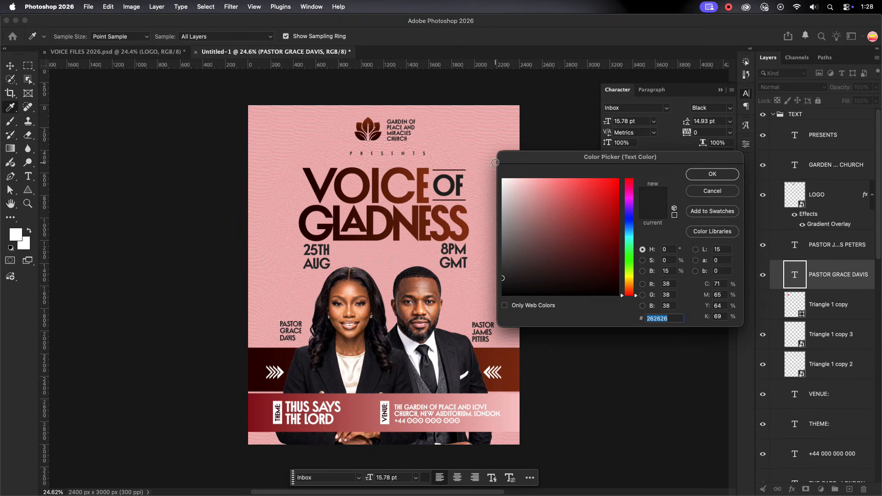
type("ffffff")
left_click(703, 175)
Set the text colour of the pastor's name beside the man's portrait to white (ffffff)
left_click(481, 332)
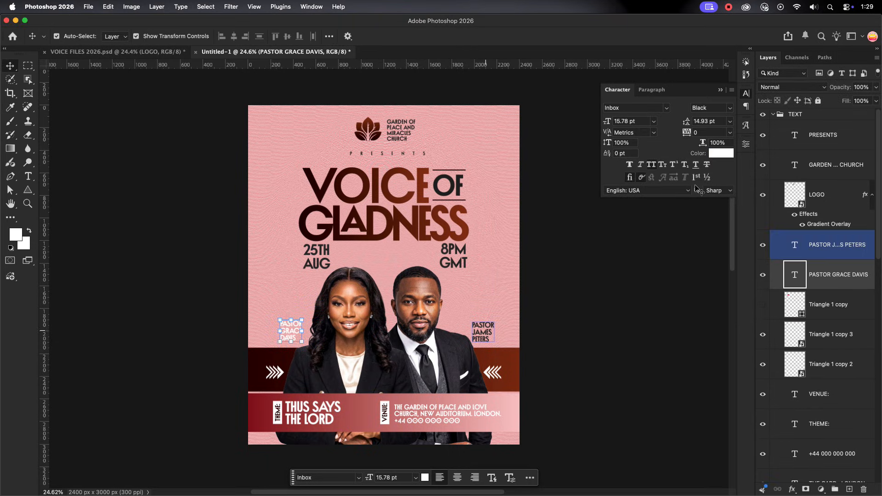
left_click(717, 154)
type("ffffff")
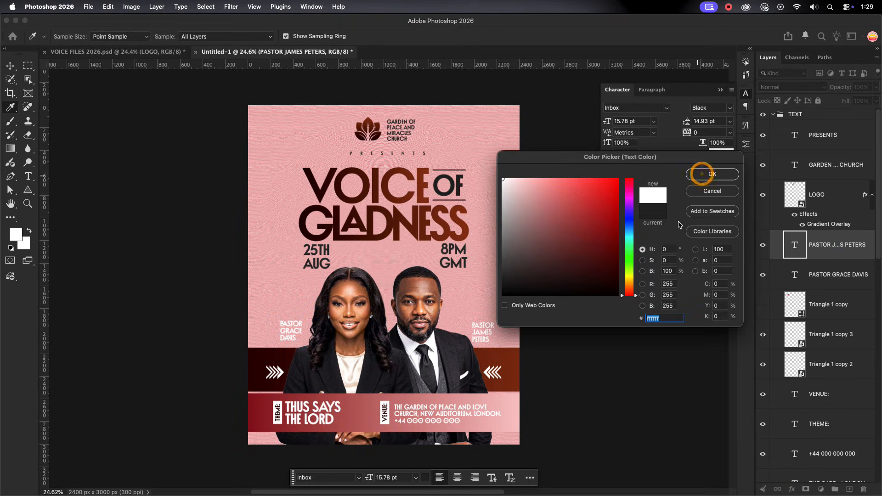
left_click(702, 174)
left_click(599, 293)
scroll(602, 297, "down", 2)
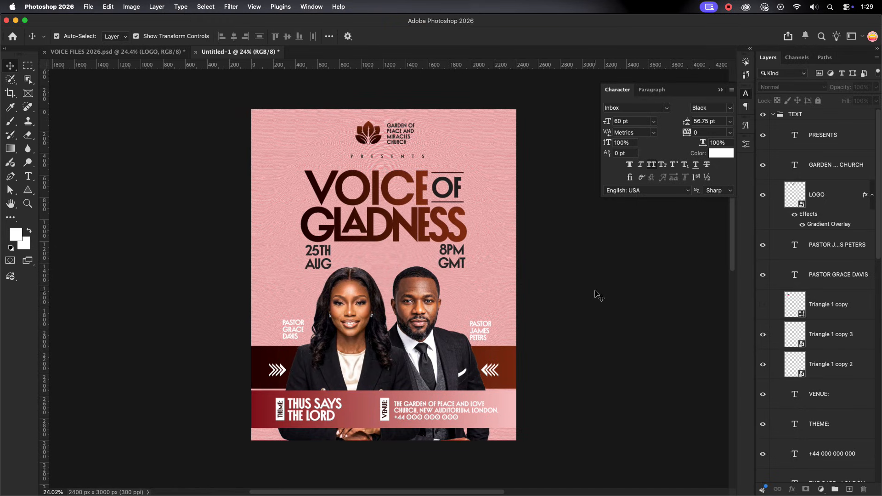
scroll(597, 294, "down", 1)
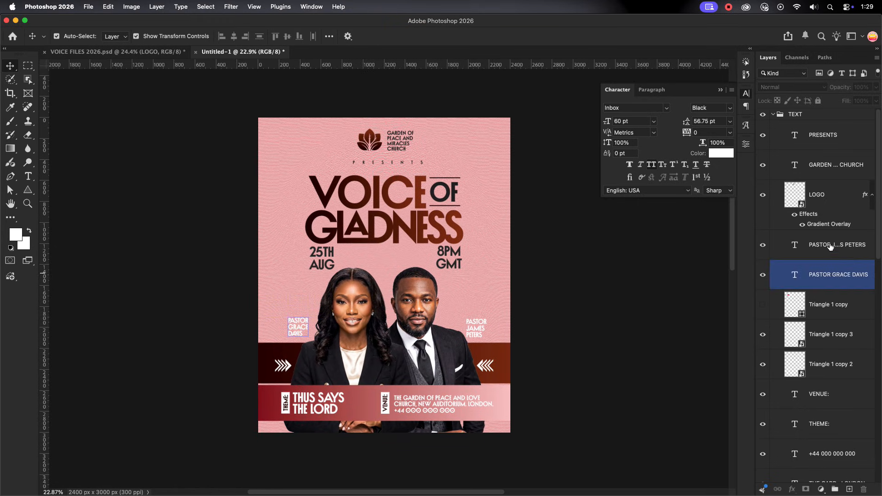
Collapse the TEXT and MINISTERS layer groups and lock the MINISTERS group
left_click(773, 114)
left_click(773, 114)
left_click(771, 124)
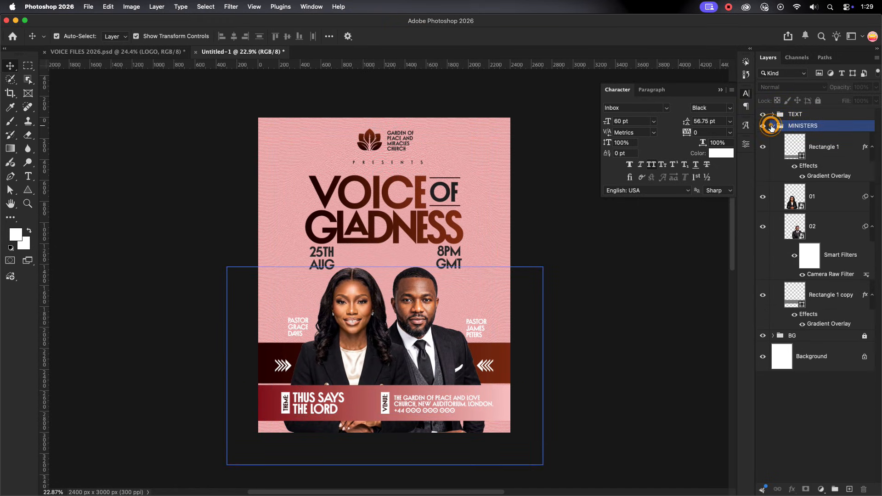
left_click(774, 126)
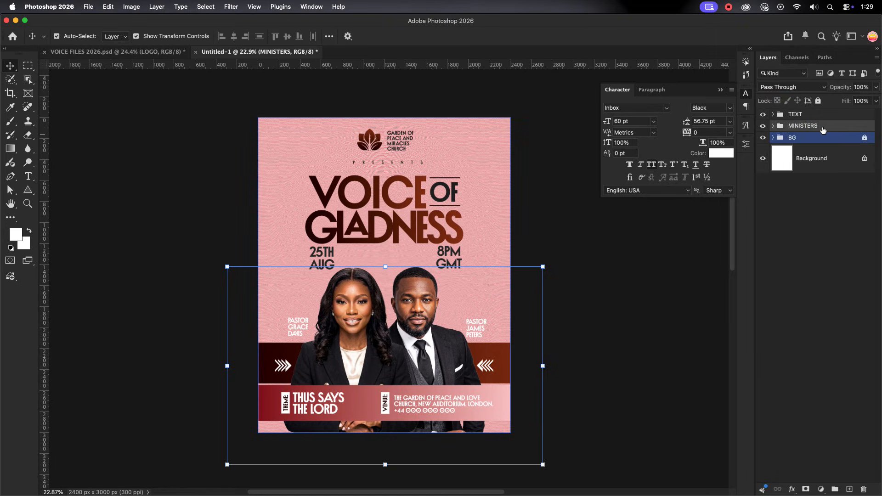
left_click(818, 101)
scroll(370, 198, "up", 1)
Add a Grain adjustment layer above the TEXT group with Amount +22, Size +25 and Roughness +50, and check its effect
left_click(813, 115)
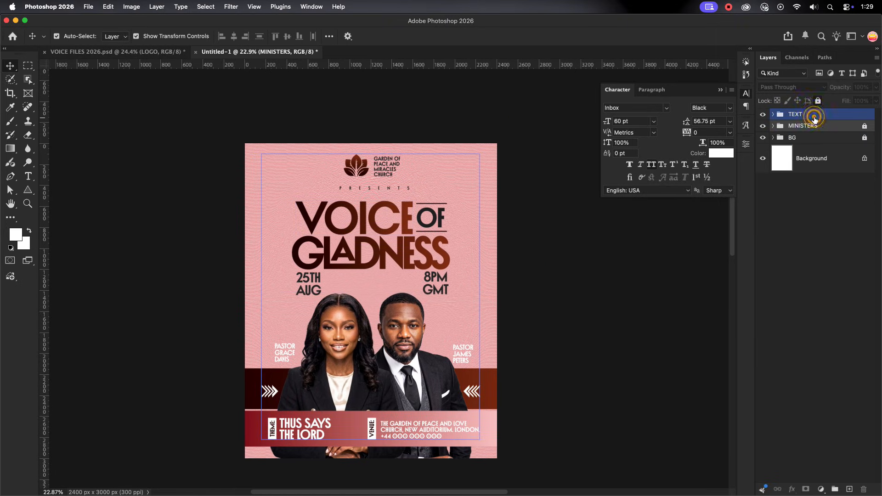
left_click(821, 489)
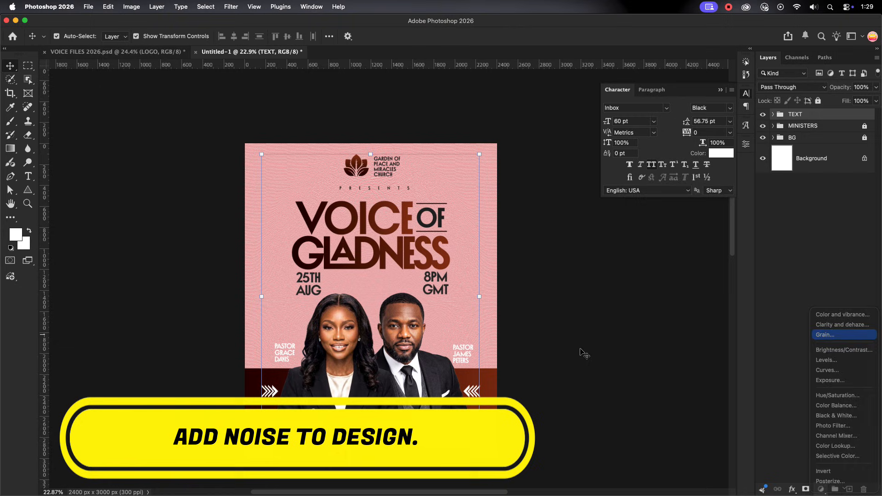
left_click(841, 334)
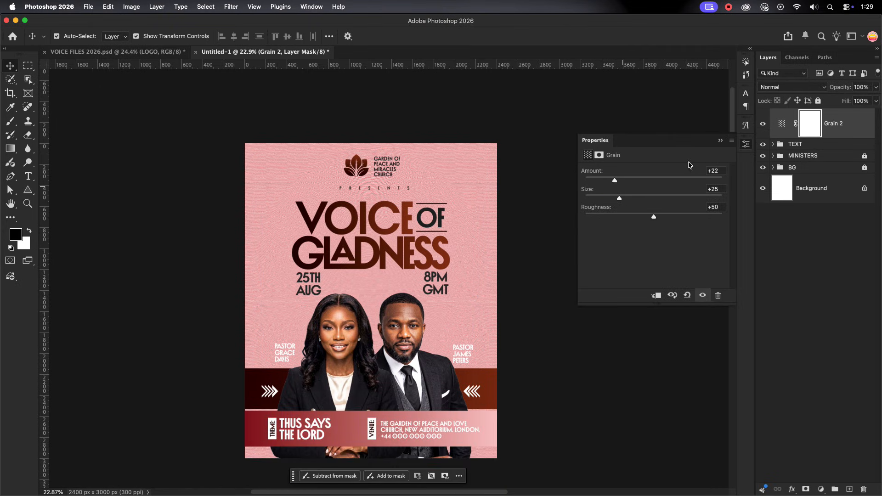
left_click(720, 140)
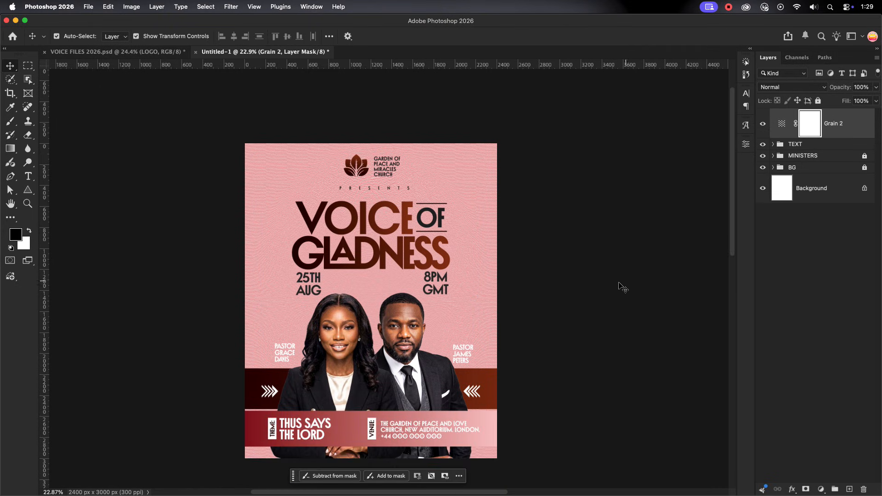
left_click(763, 123)
left_click(763, 123)
left_click(101, 140)
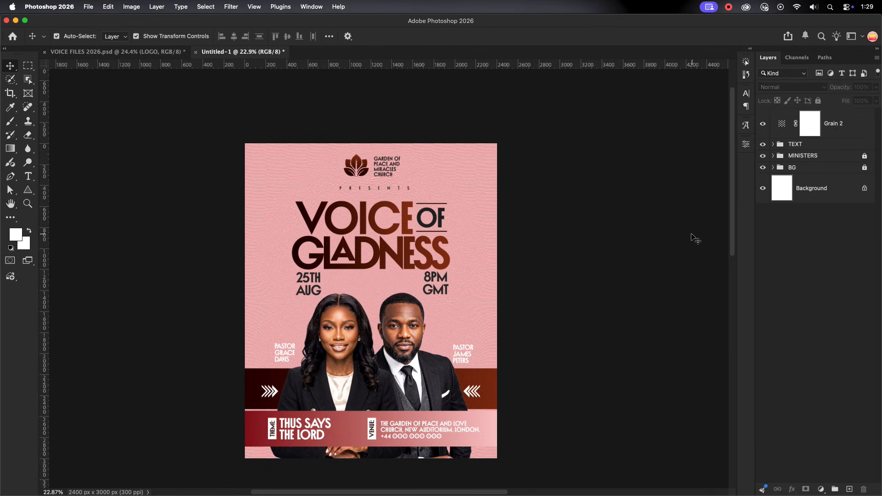
Hide the interface panels and examine the whole poster at a larger size
scroll(639, 253, "down", 2)
key("Tab")
scroll(704, 251, "up", 5)
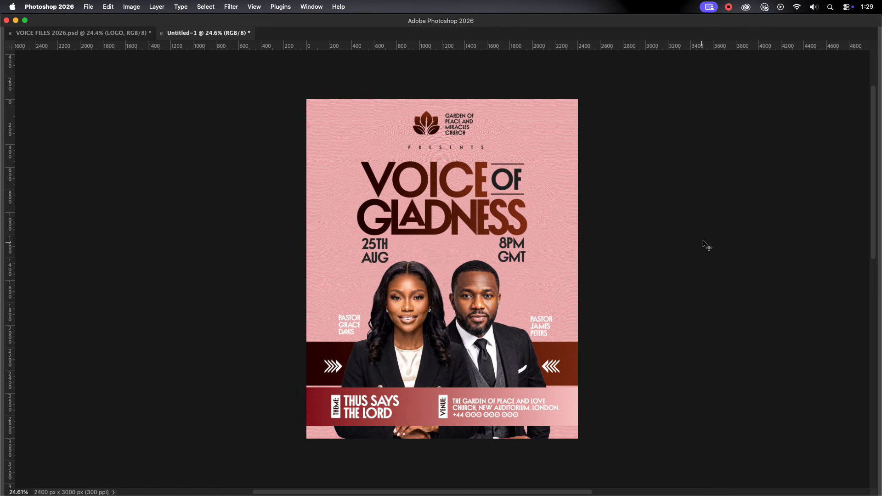
scroll(718, 229, "up", 1)
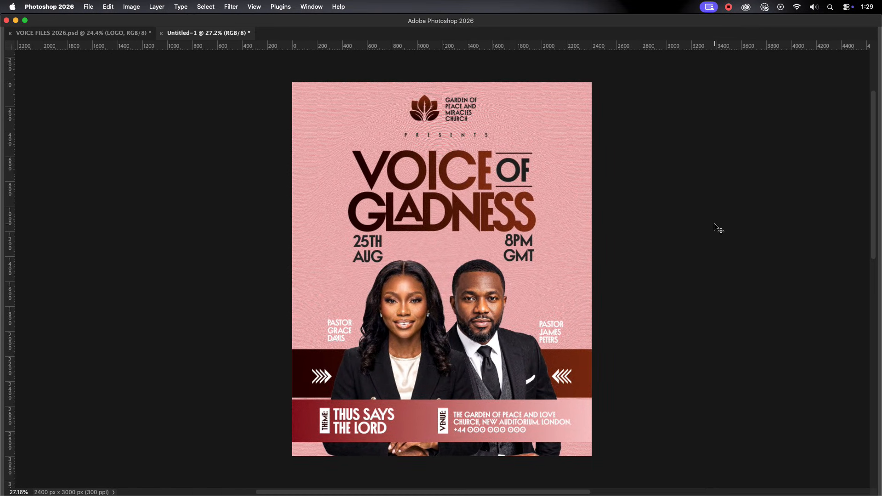